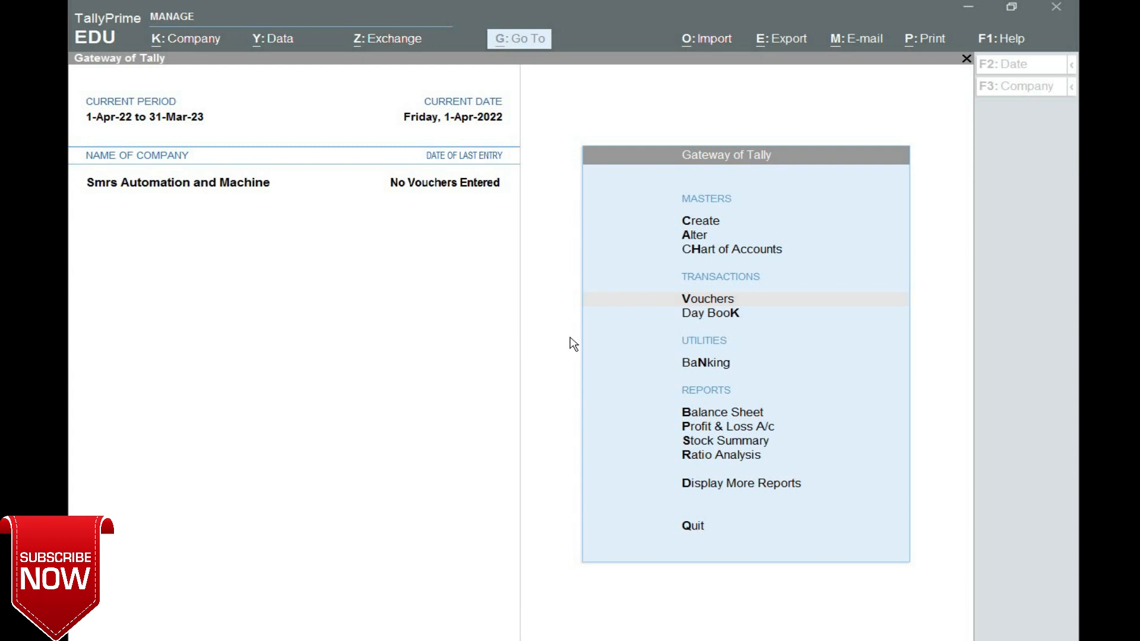
- Enable GST in Company Features (F11) so the company's GST Details appear with Delhi as state
left_click(864, 381)
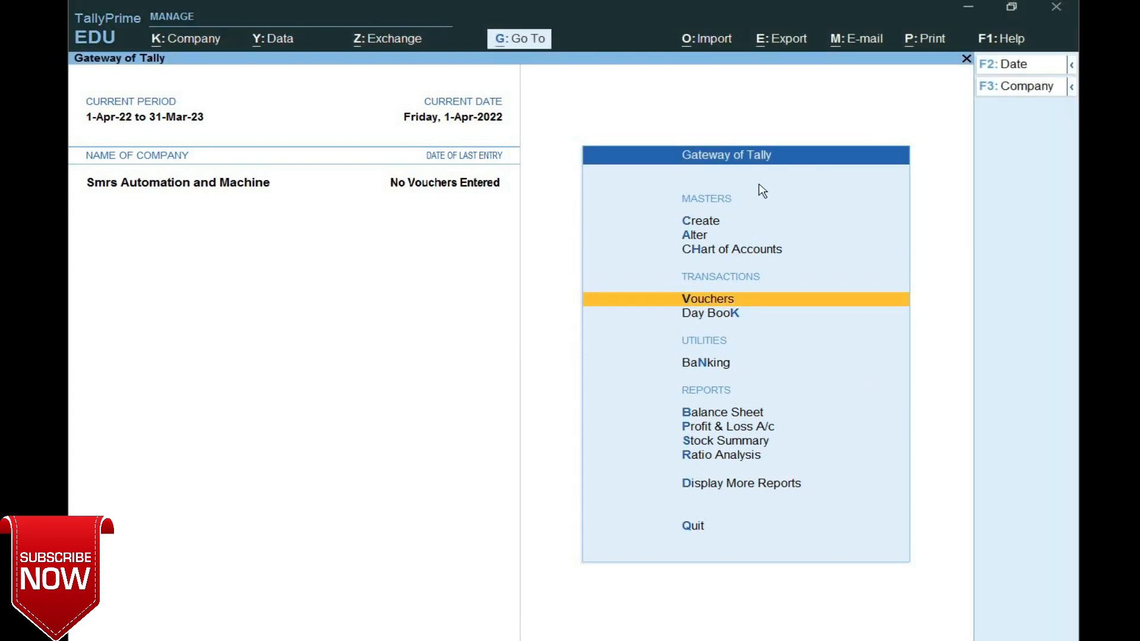
key("Up")
key("Up")
key("Up")
key("Up")
key("Down")
key("Down")
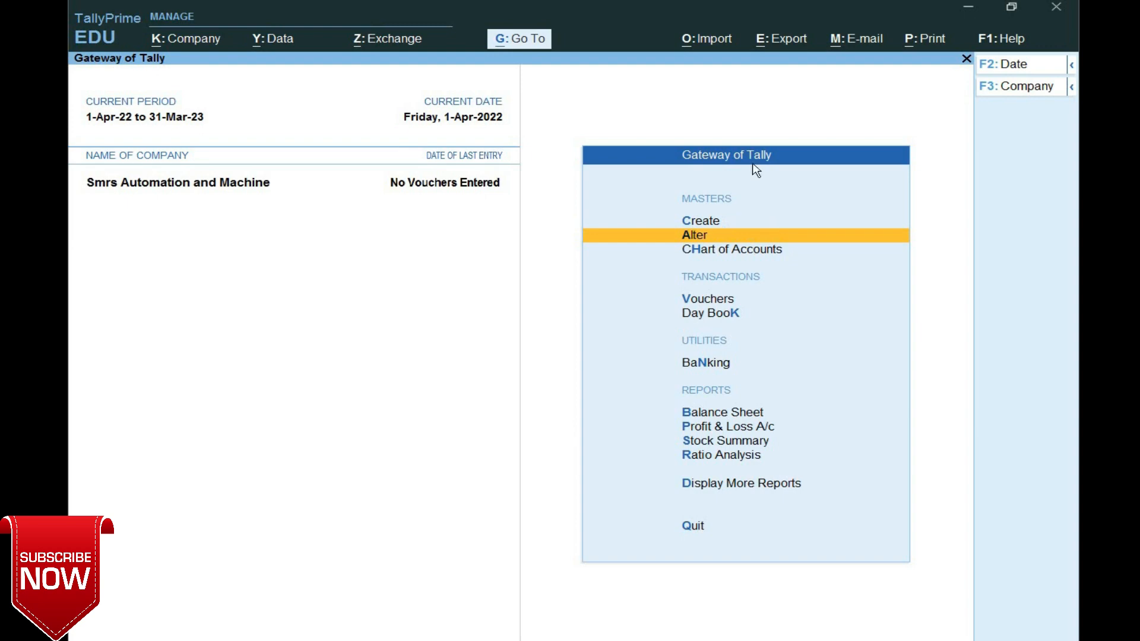
key("F11")
key("Down")
key("Down")
key("Down")
key("Down")
key("Down")
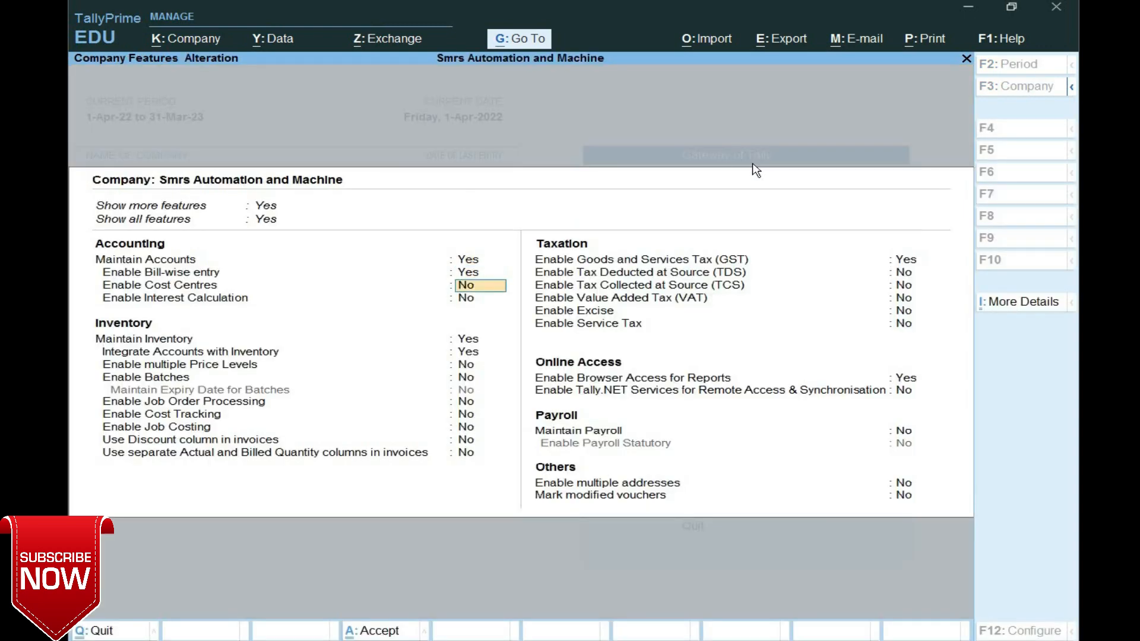
key("Down")
key("Down")
key("Down")
key("Down")
key("Down")
key("Down")
key("Down")
key("Down")
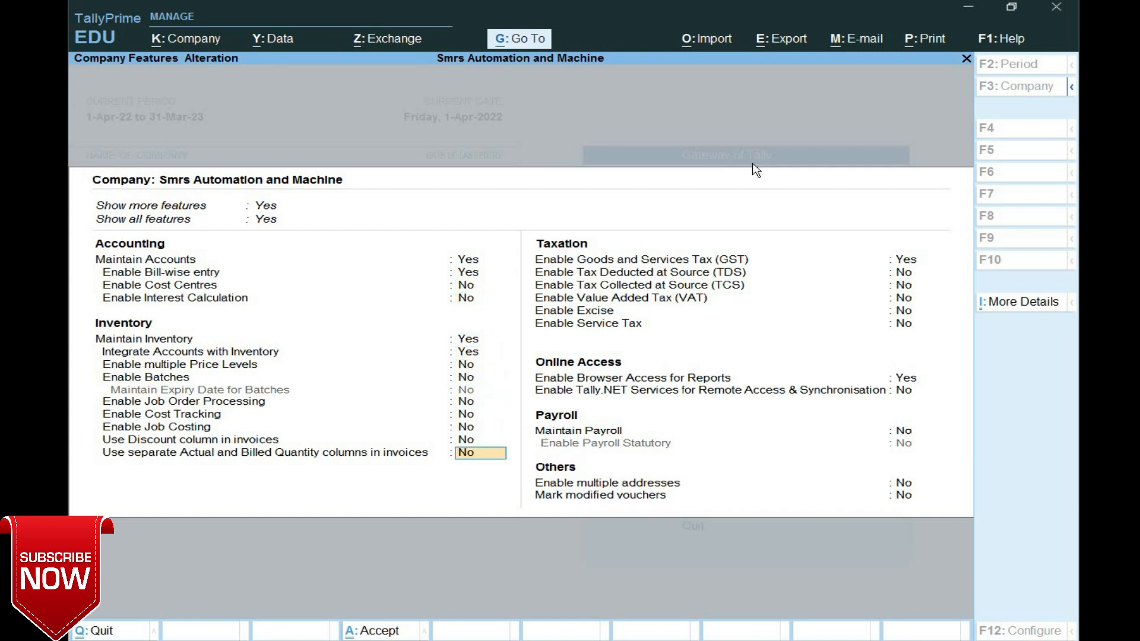
key("Return")
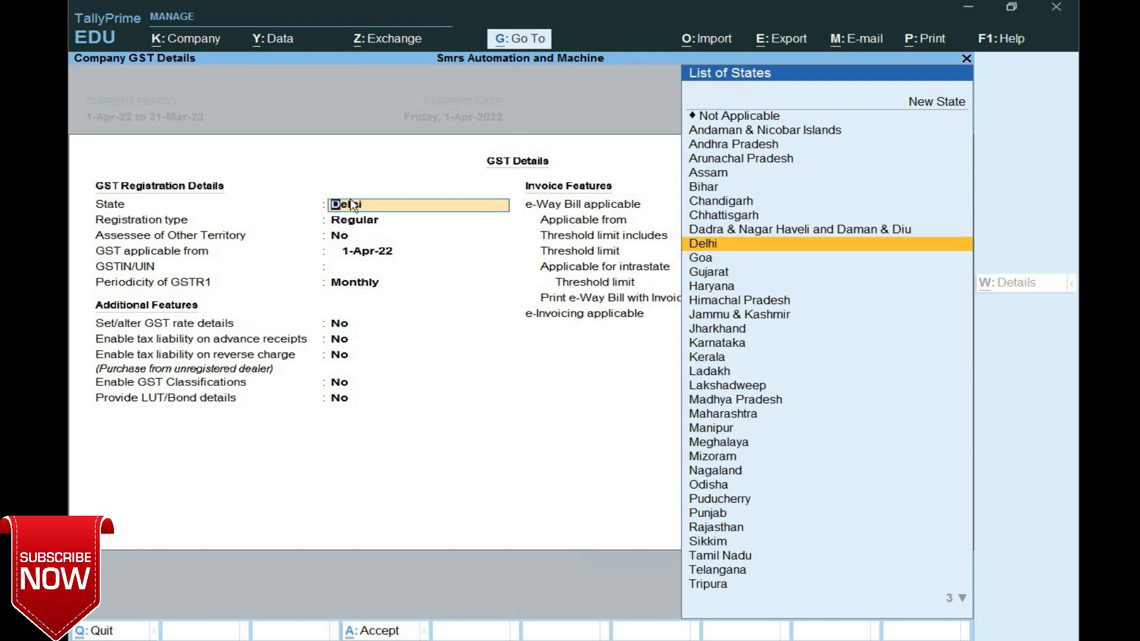
- Keep Delhi as the state, enter the company's GSTIN, and set reverse-charge tax liability to Yes
key("Return")
key("Return")
key("Return")
key("Return")
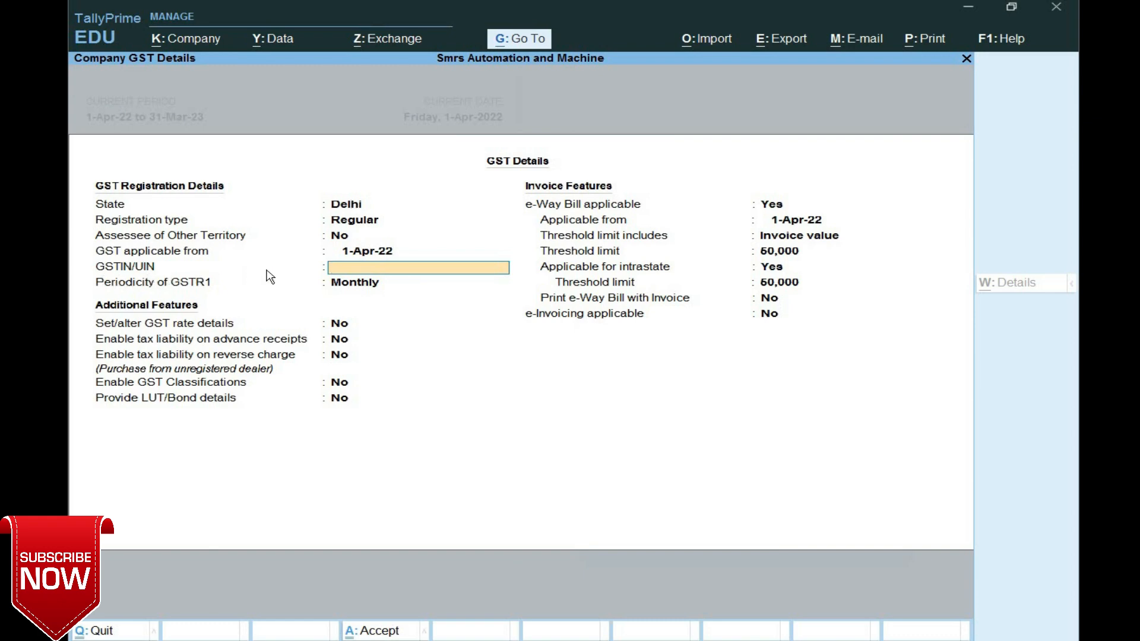
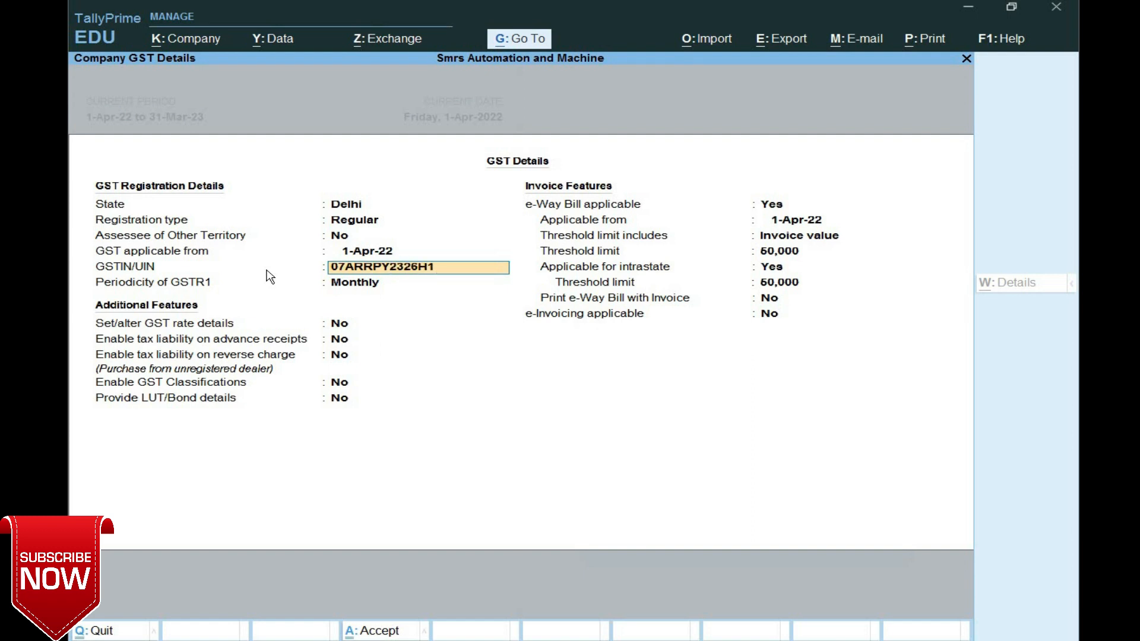
key("Return")
key("Return")
key("Return")
key("Return")
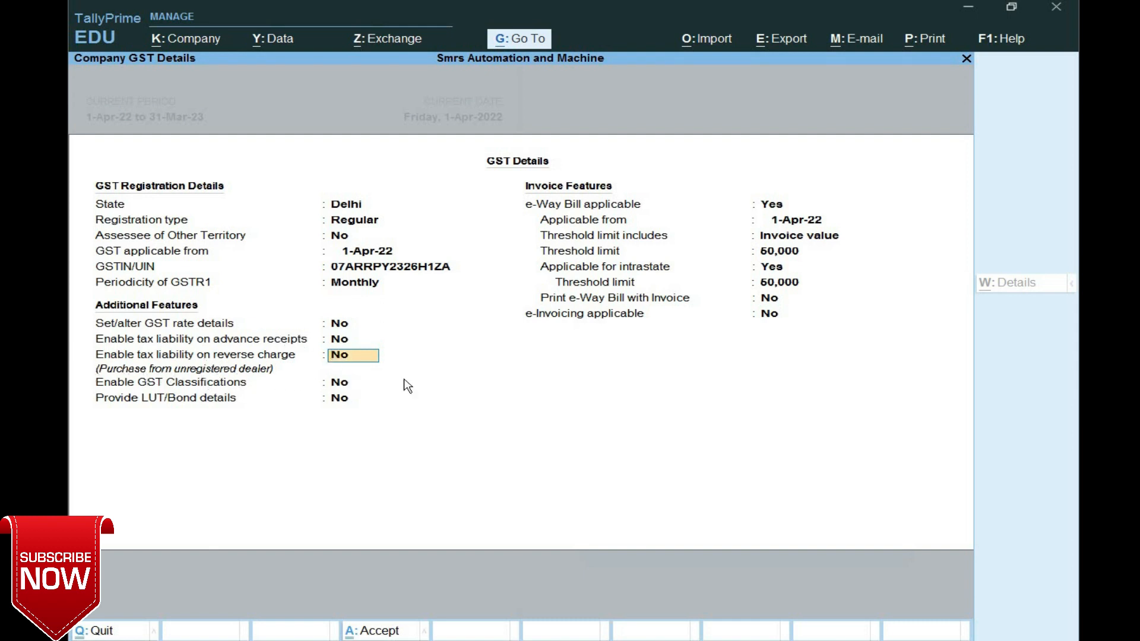
type("ye")
key("Return")
key("Return")
key("Return")
key("Return")
key("Return")
key("Return")
key("Return")
key("Return")
key("Return")
key("Return")
key("Return")
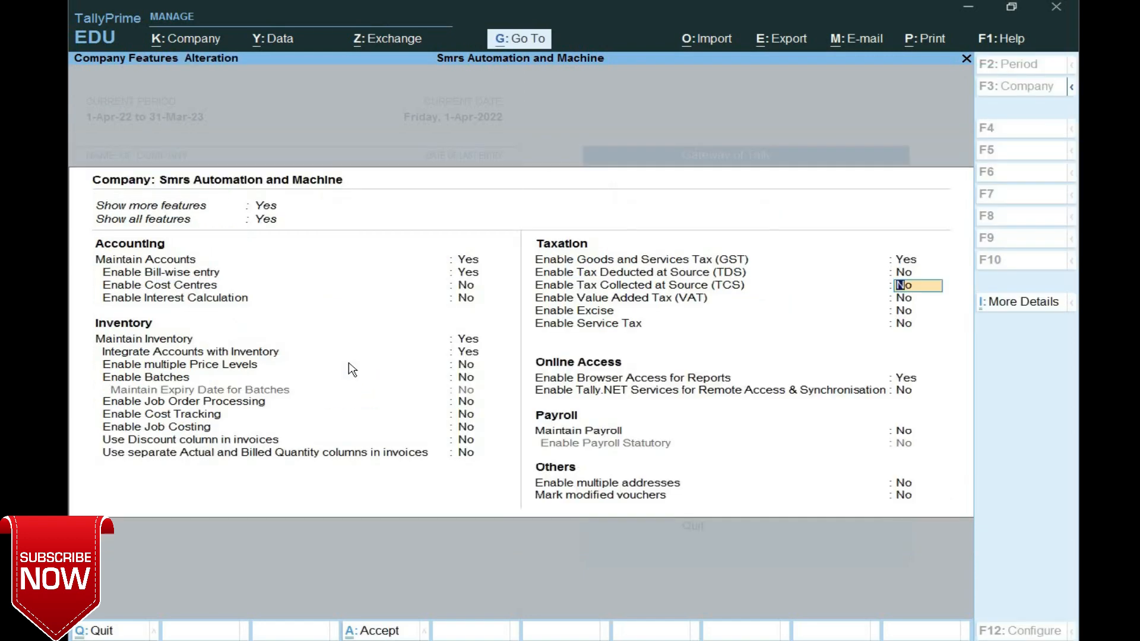
- Save the company features and start a new Purchase voucher (F9) from Vouchers
key("ctrl+a")
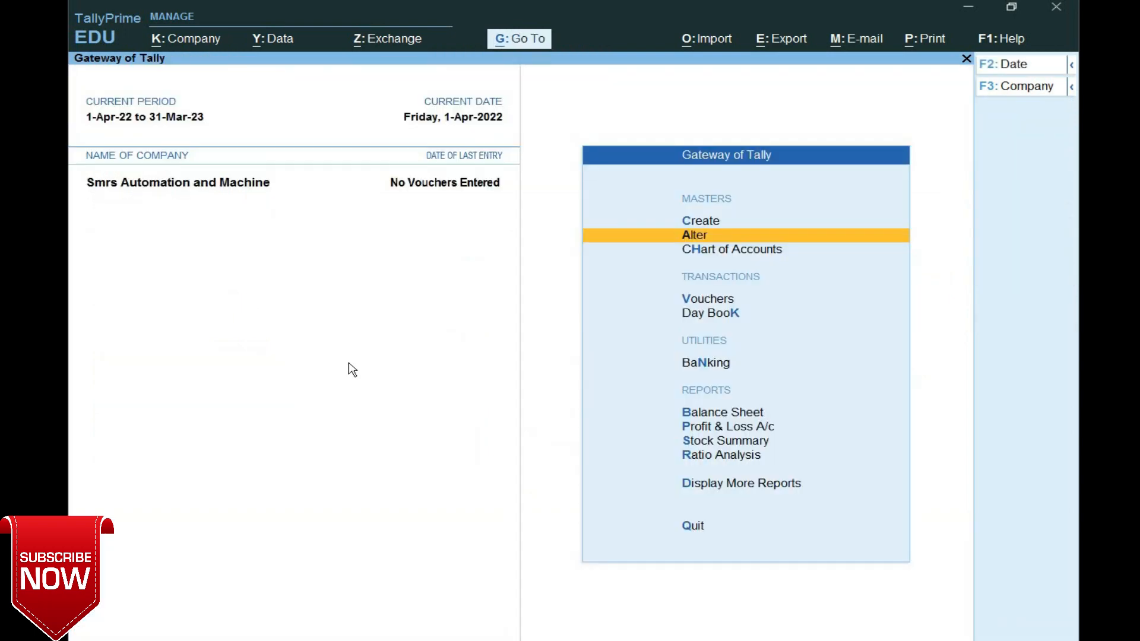
key("Down")
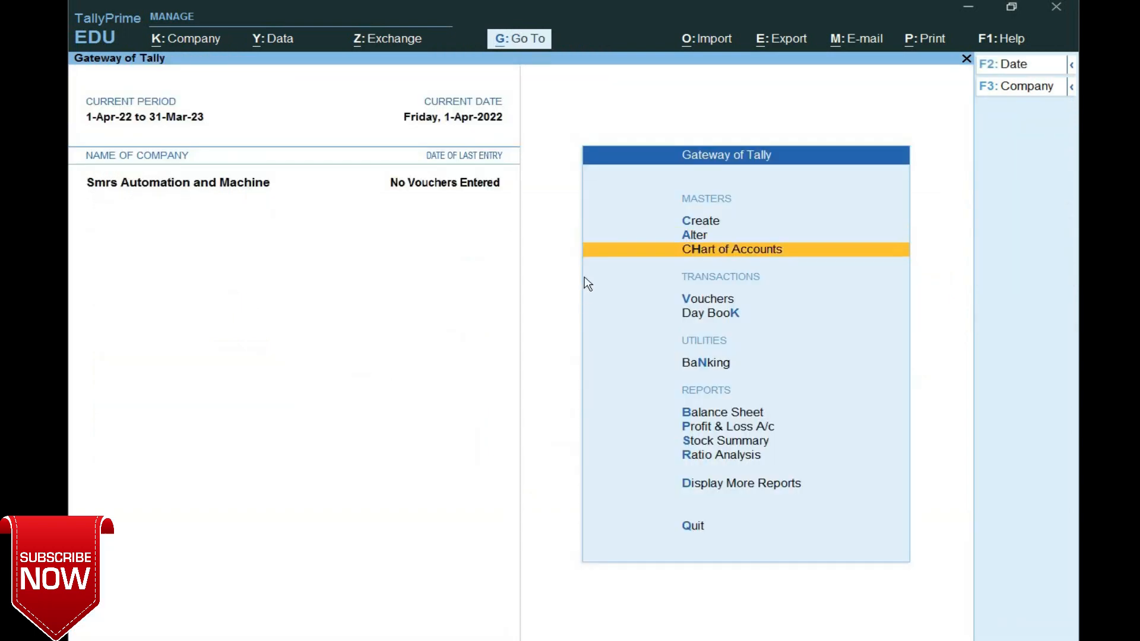
key("Down")
key("Return")
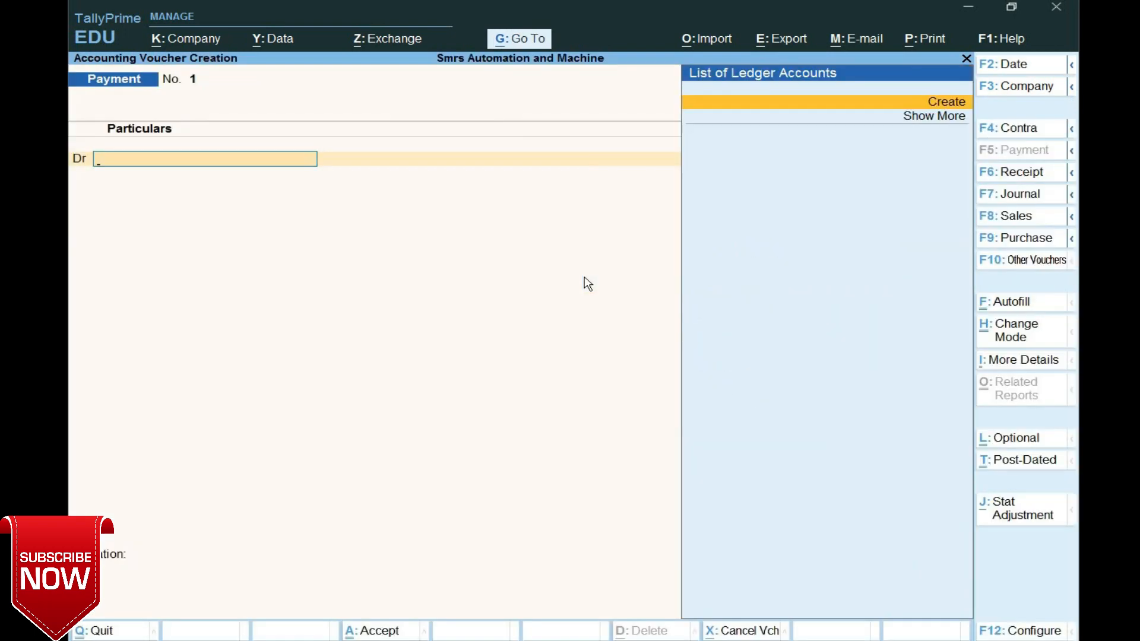
key("F9")
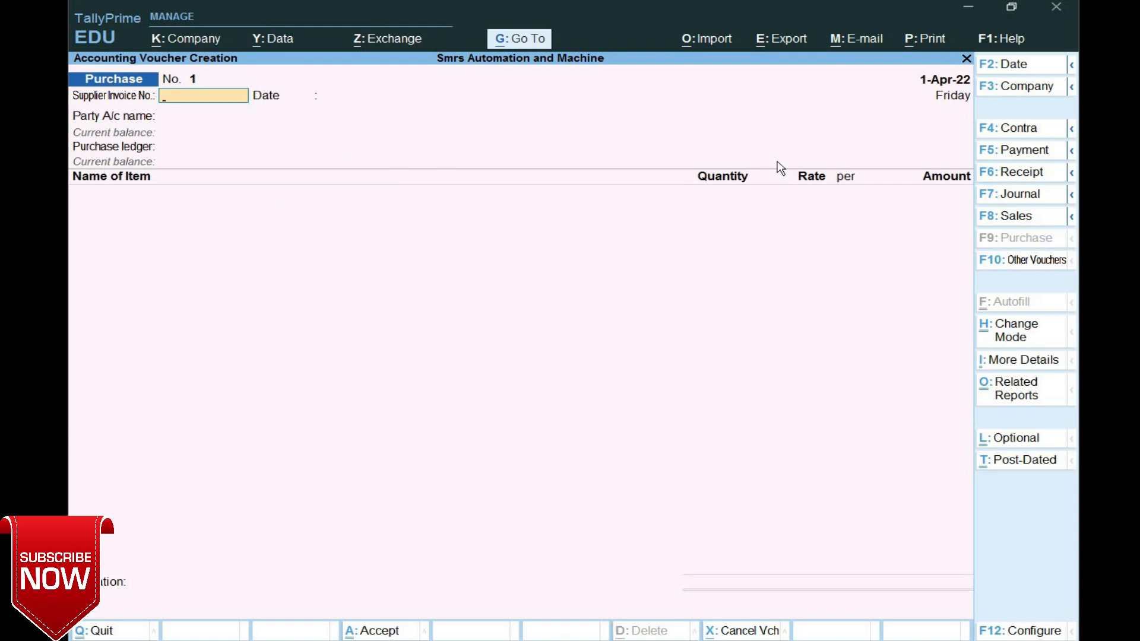
- Put the purchase in Accounting Invoice mode with supplier invoice number 01 dated 1-Apr-22
key("ctrl+h")
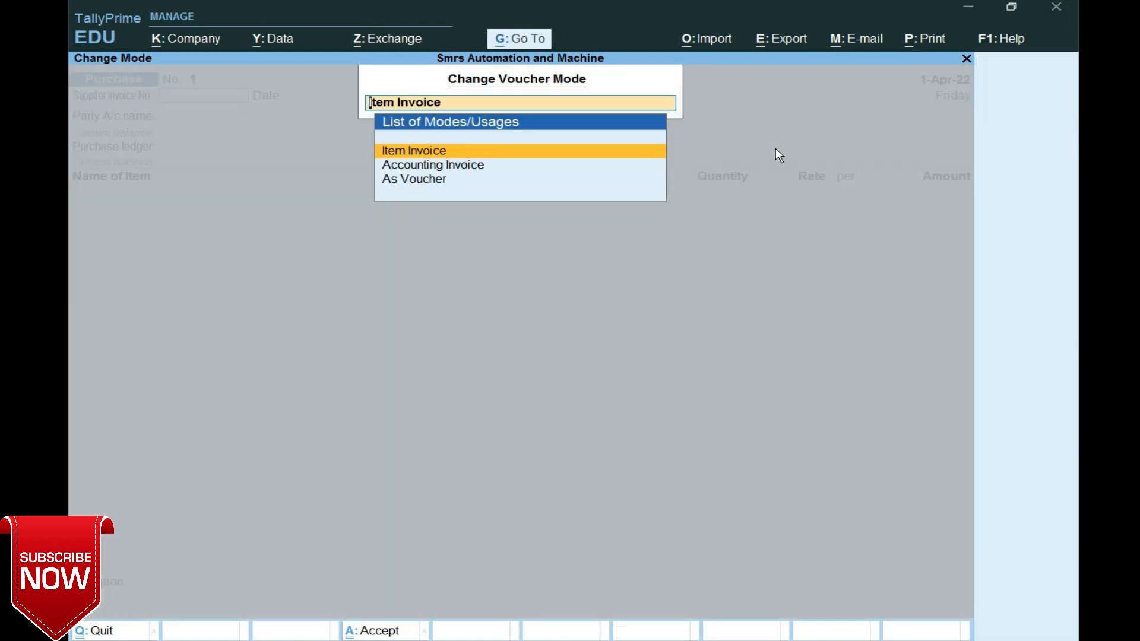
key("Down")
key("Return")
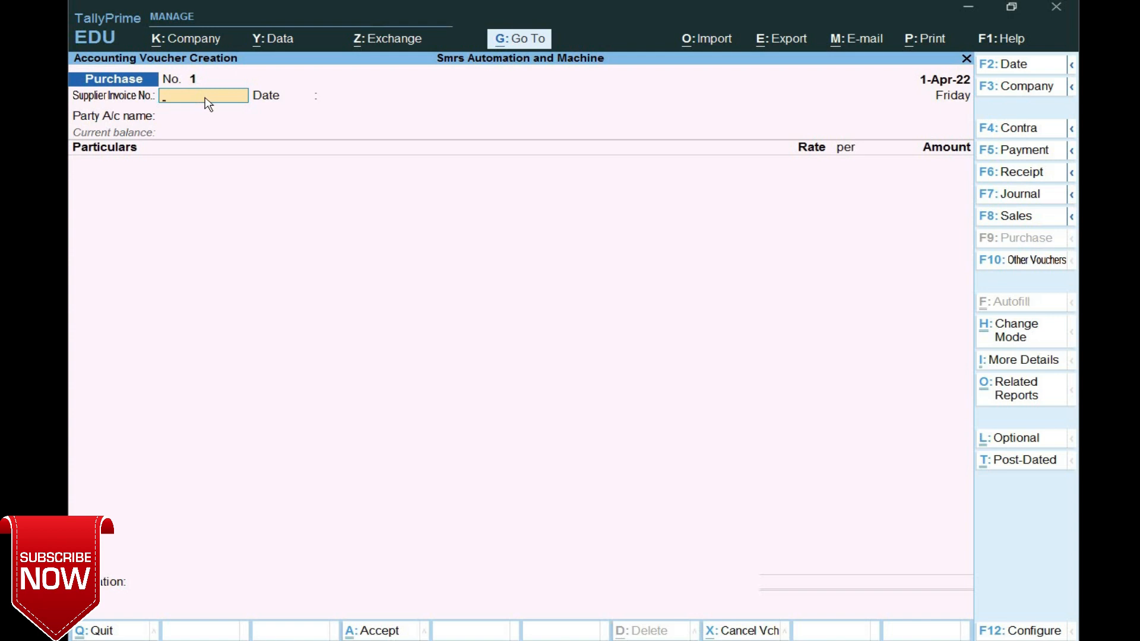
type("01")
key("Return")
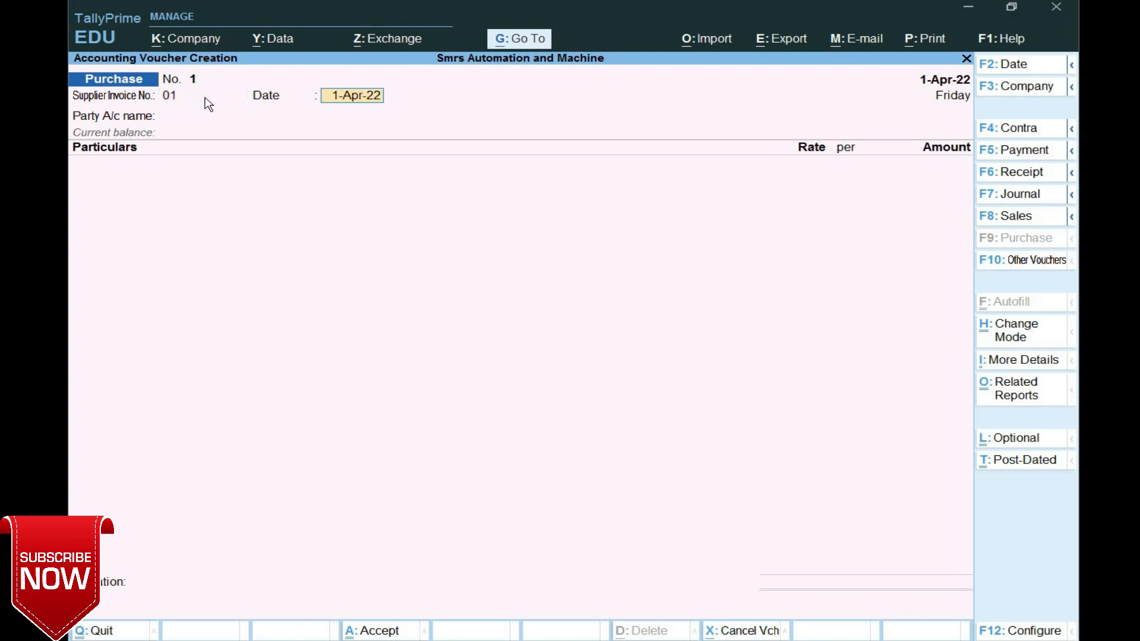
key("Return")
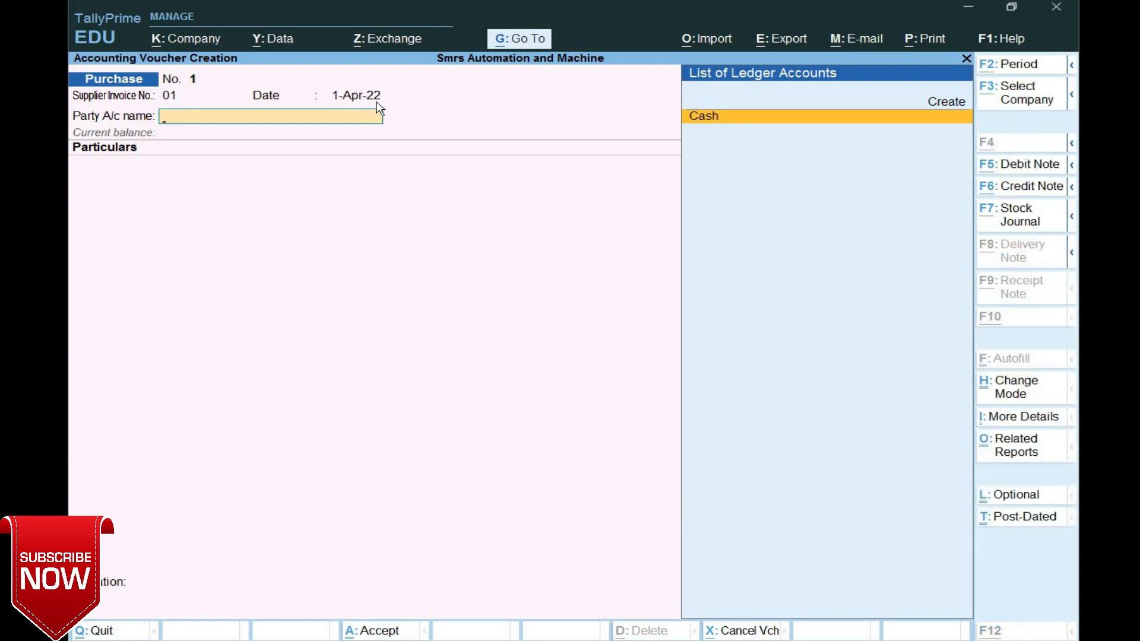
- Create a party ledger named Advocate under Sundry Creditors
key("alt+c")
type("Ad")
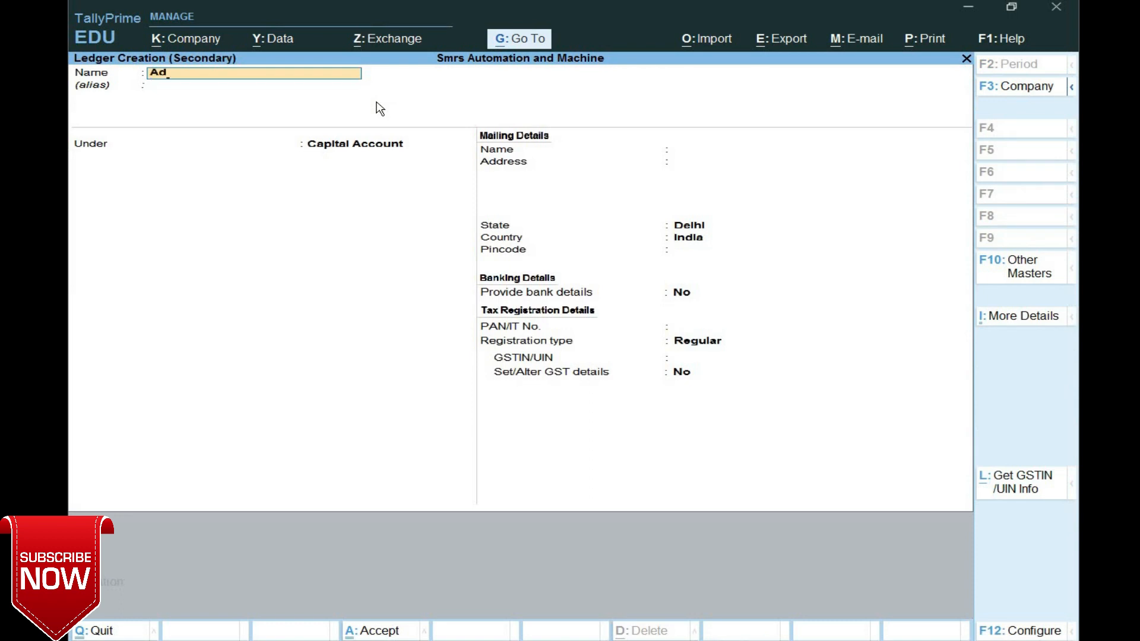
type("va")
key("BackSpace")
type("ocate")
key("Return")
type("Su")
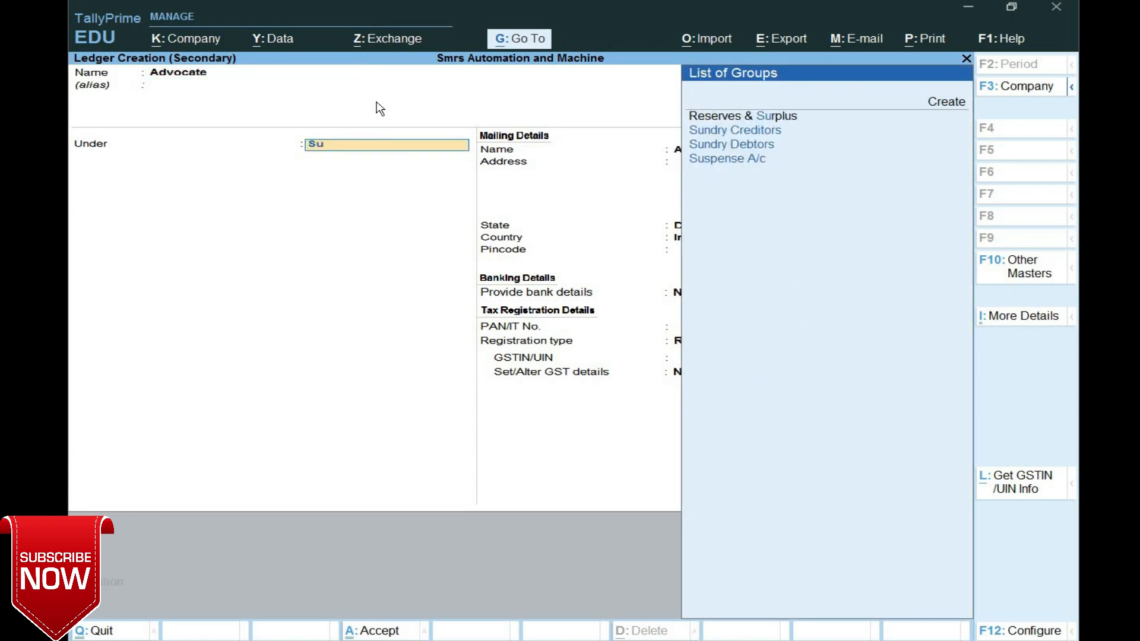
key("Return")
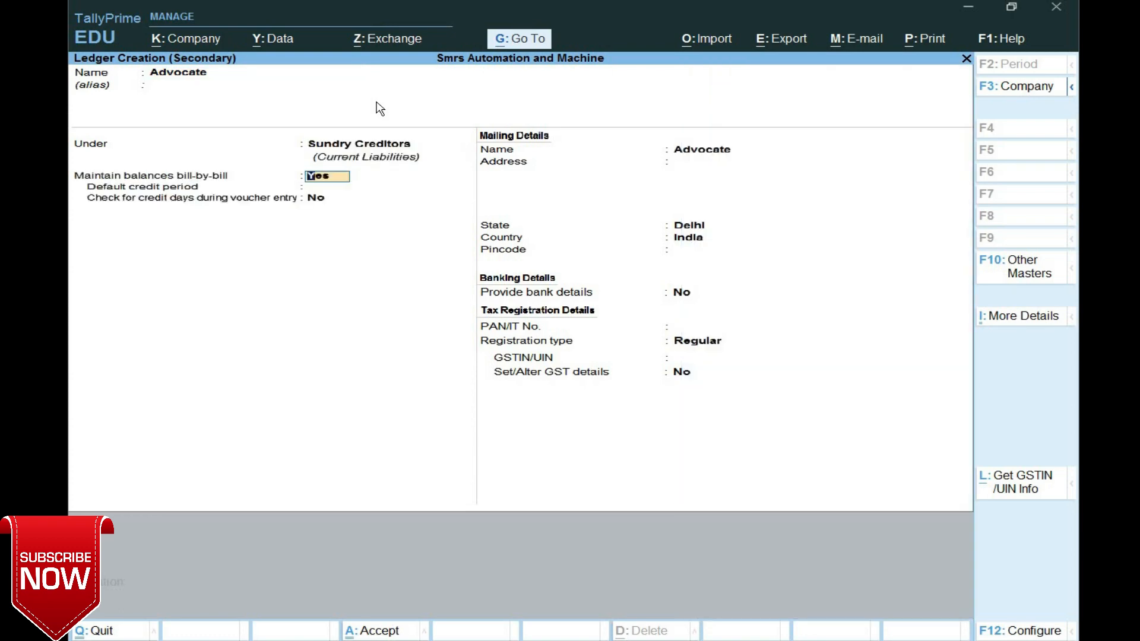
- Set Advocate's registration type to Unregistered, save the ledger, and skip the receipt details
key("Return")
key("Return")
key("Return")
key("Return")
key("Return")
key("Return")
key("Return")
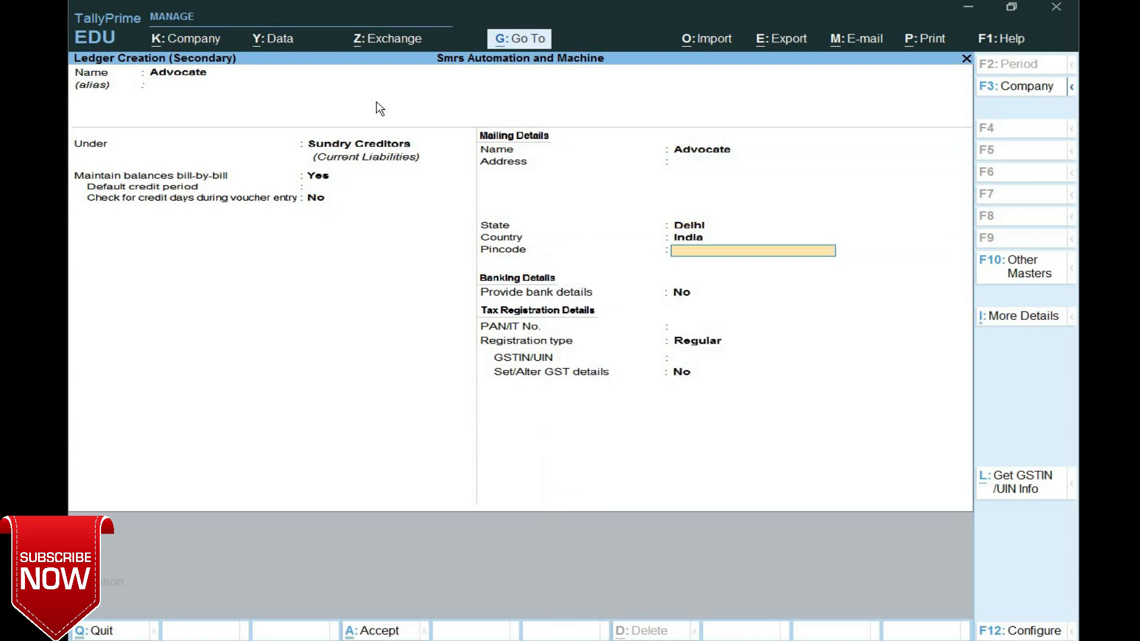
key("Return")
key("Return")
key("Return")
key("Return")
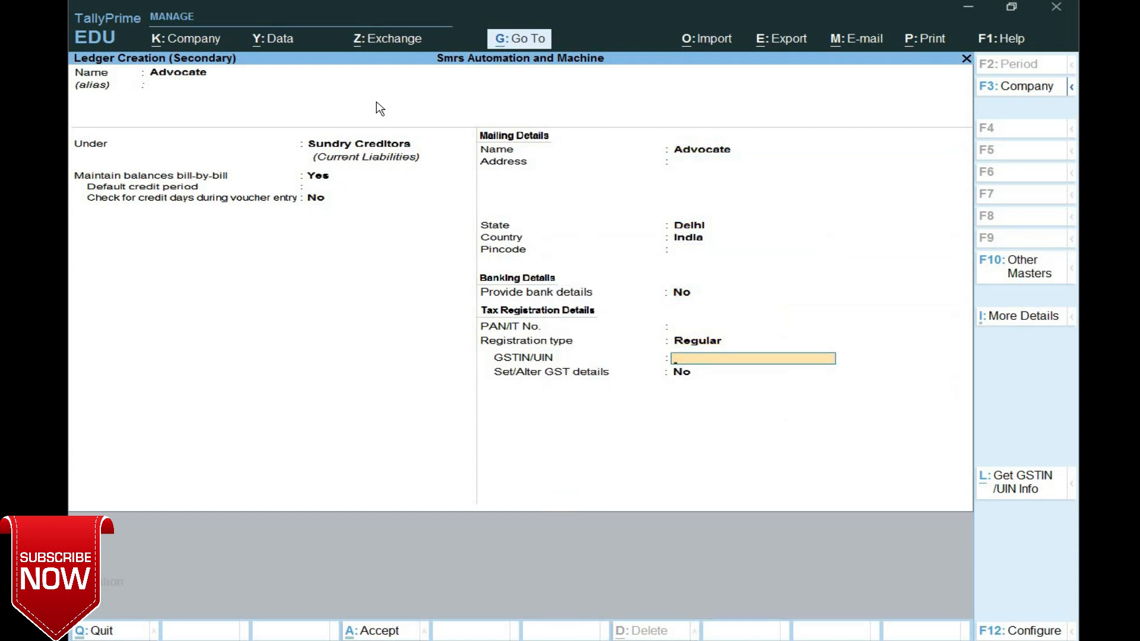
key("BackSpace")
key("Down")
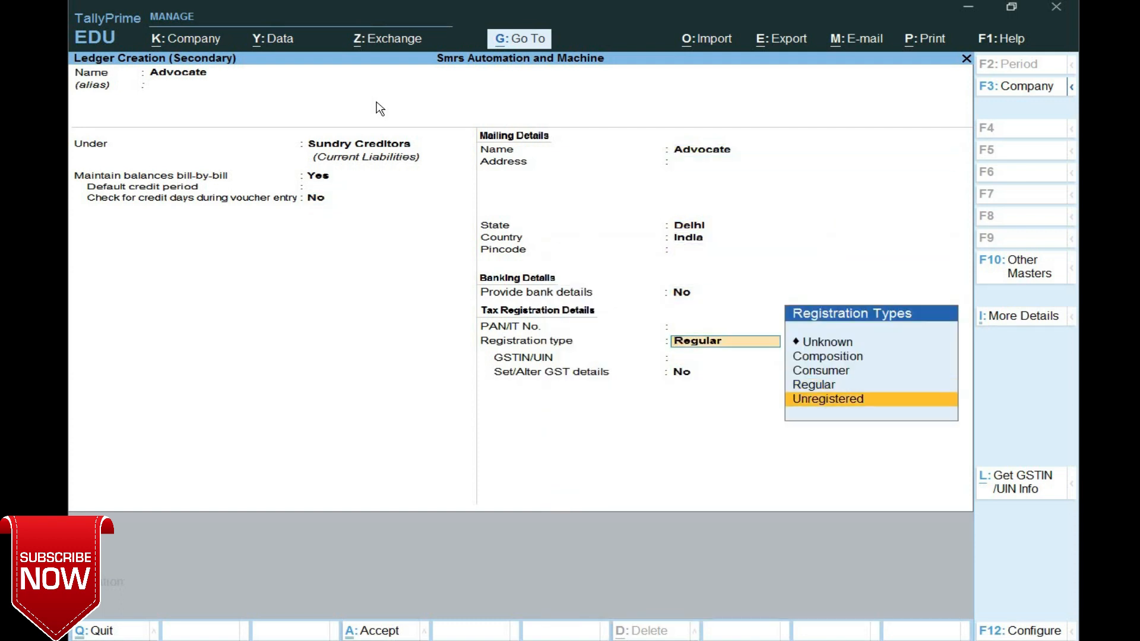
key("Return")
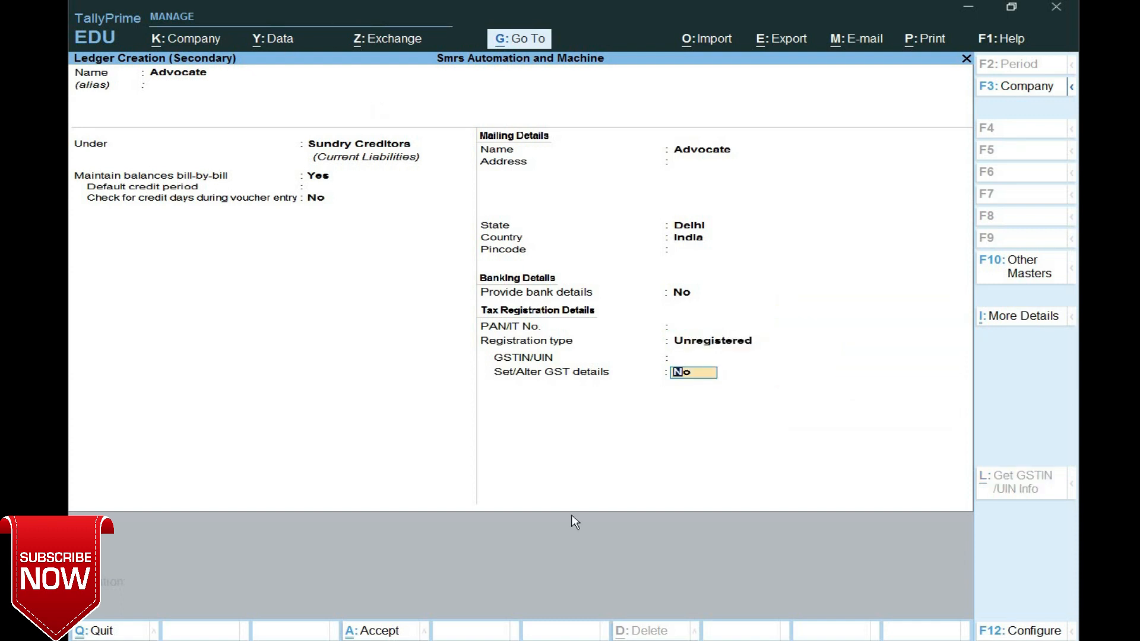
key("Return")
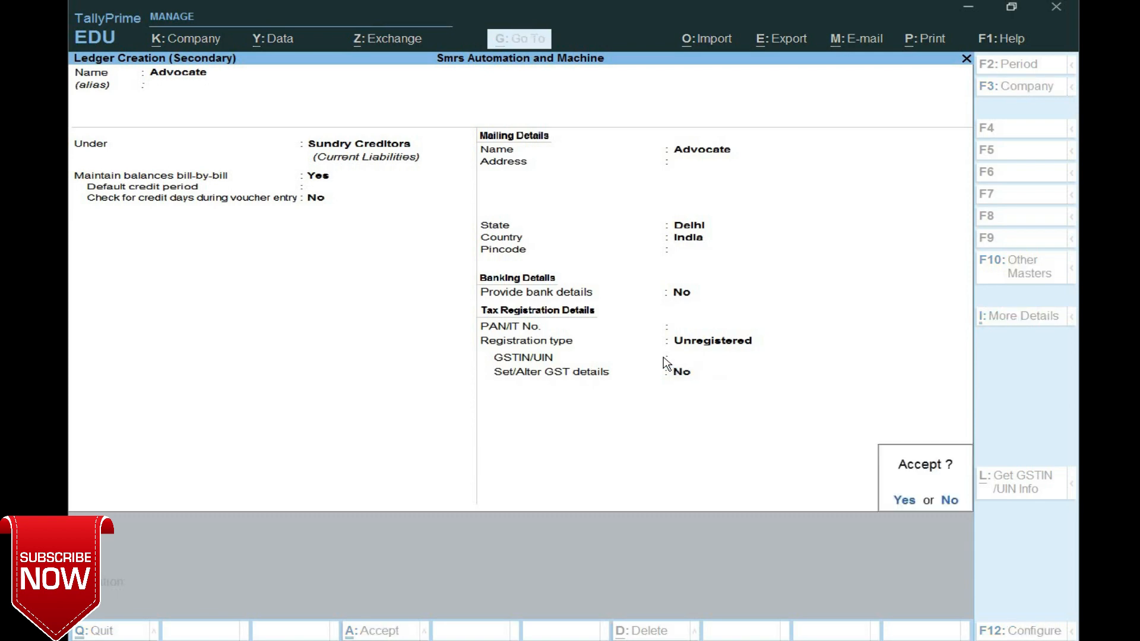
key("Return")
key("Return")
key("Return")
key("Return")
key("Return")
key("Return")
key("Return")
key("Return")
key("Return")
key("Return")
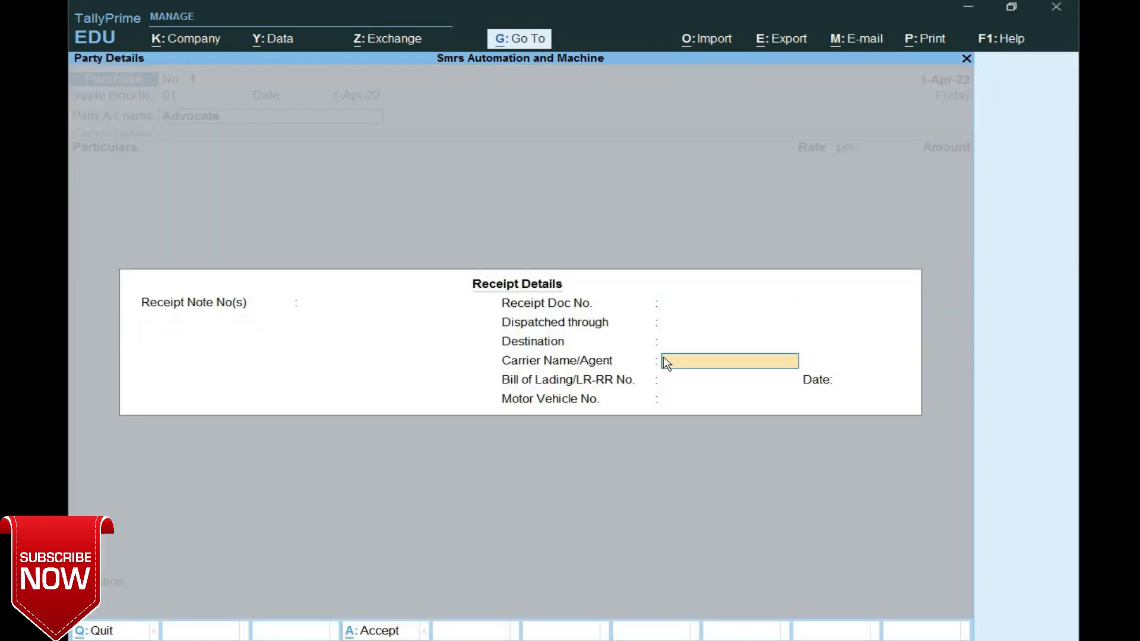
key("Return")
key("Return")
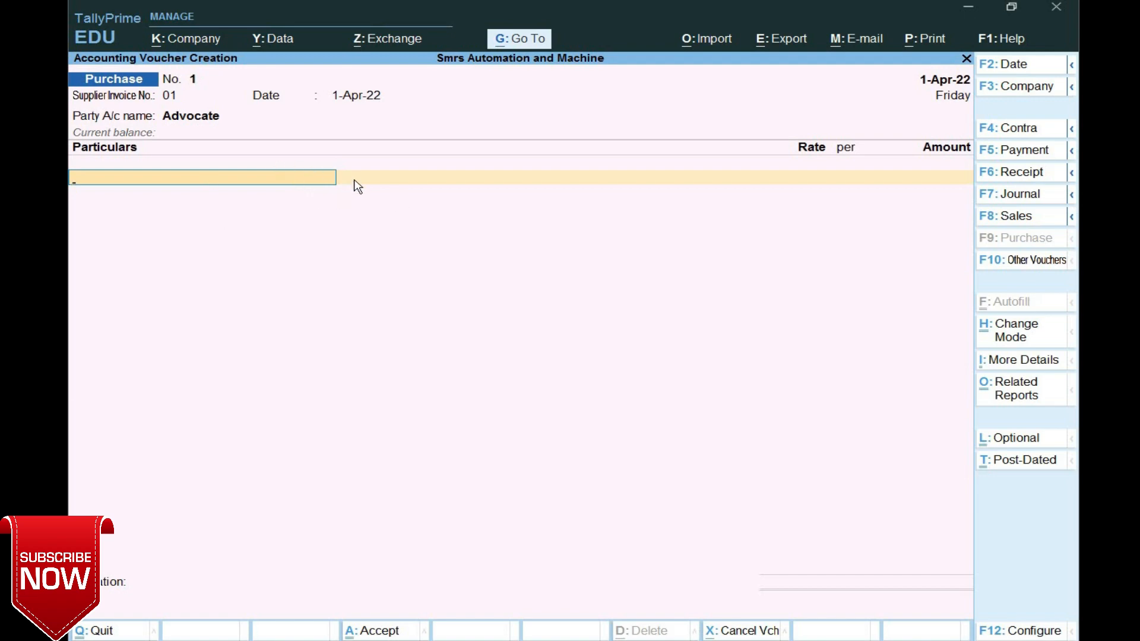
- Create the Legal Services ledger under Indirect Expenses with ledger type Not Applicable
key("alt+c")
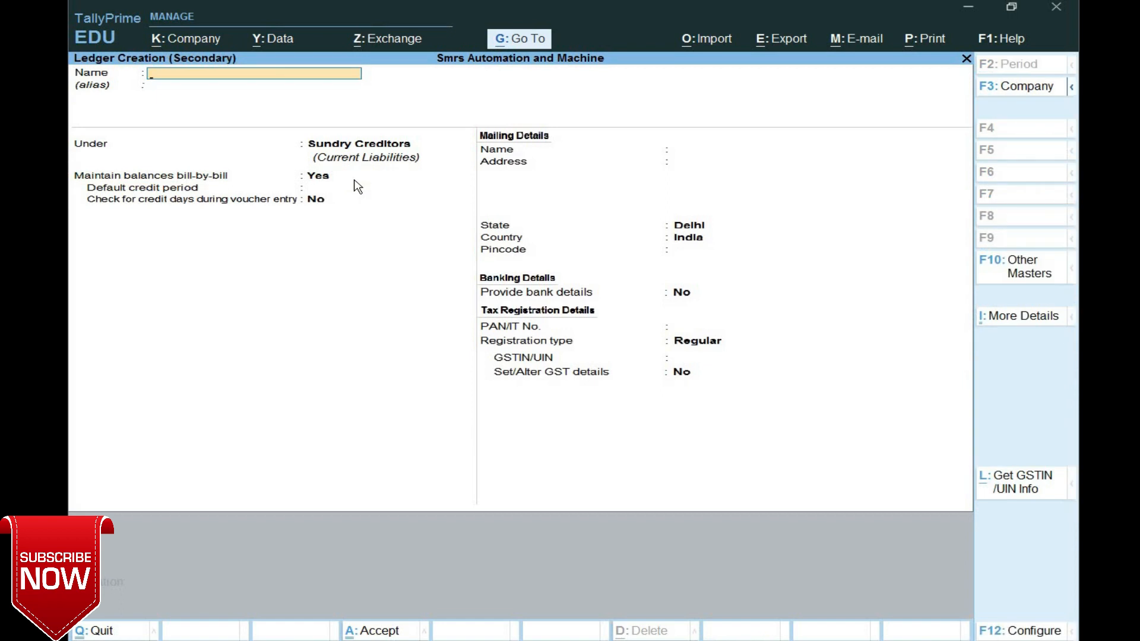
type("Legal S")
type("r")
type("er")
type("v")
type("ices")
key("Return")
key("Return")
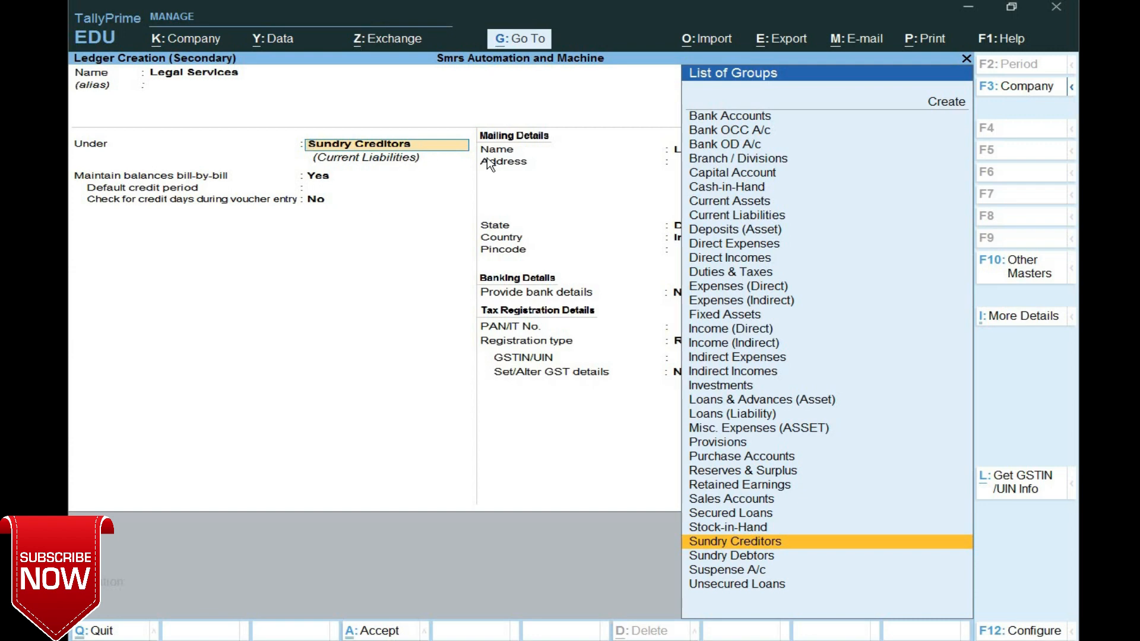
type("In")
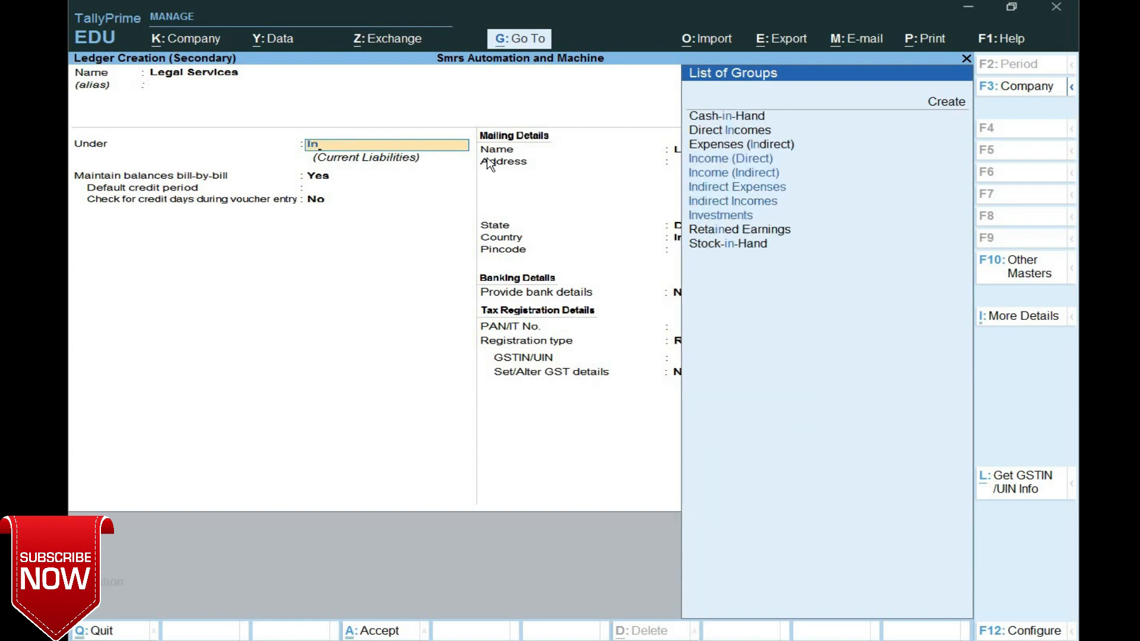
key("Down")
key("Down")
key("Return")
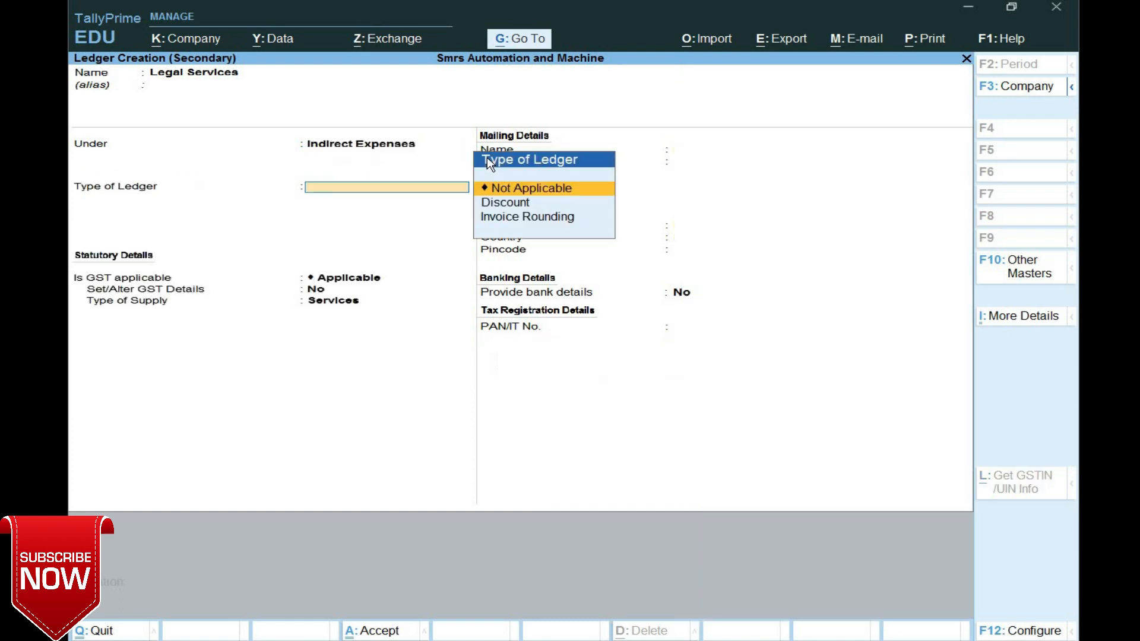
key("Return")
key("Return")
key("Return")
key("Return")
key("Return")
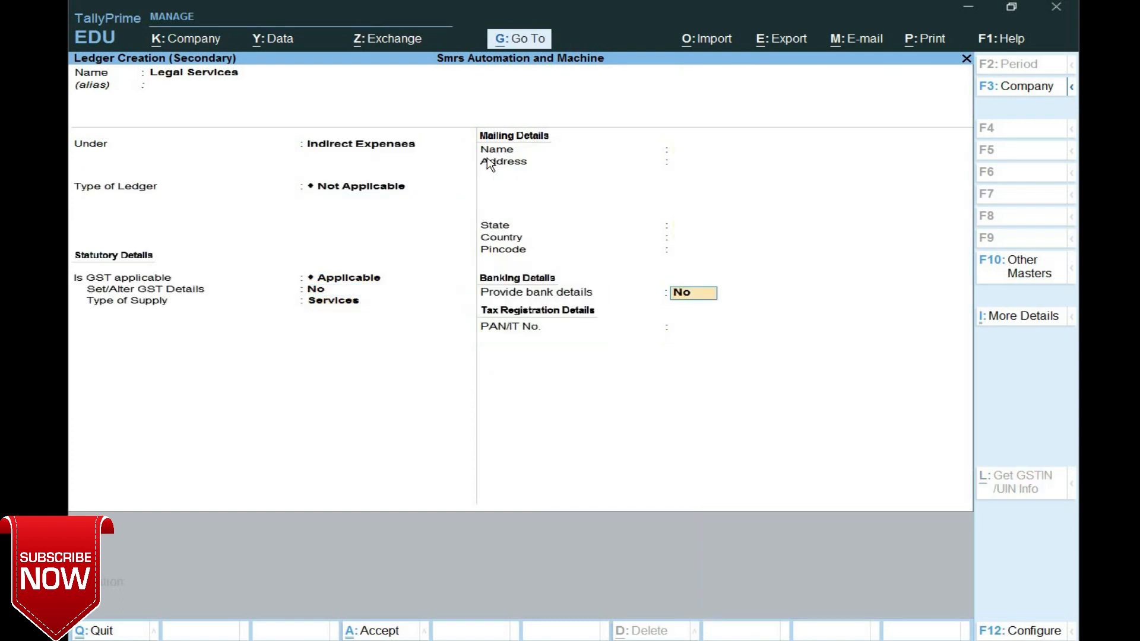
key("Return")
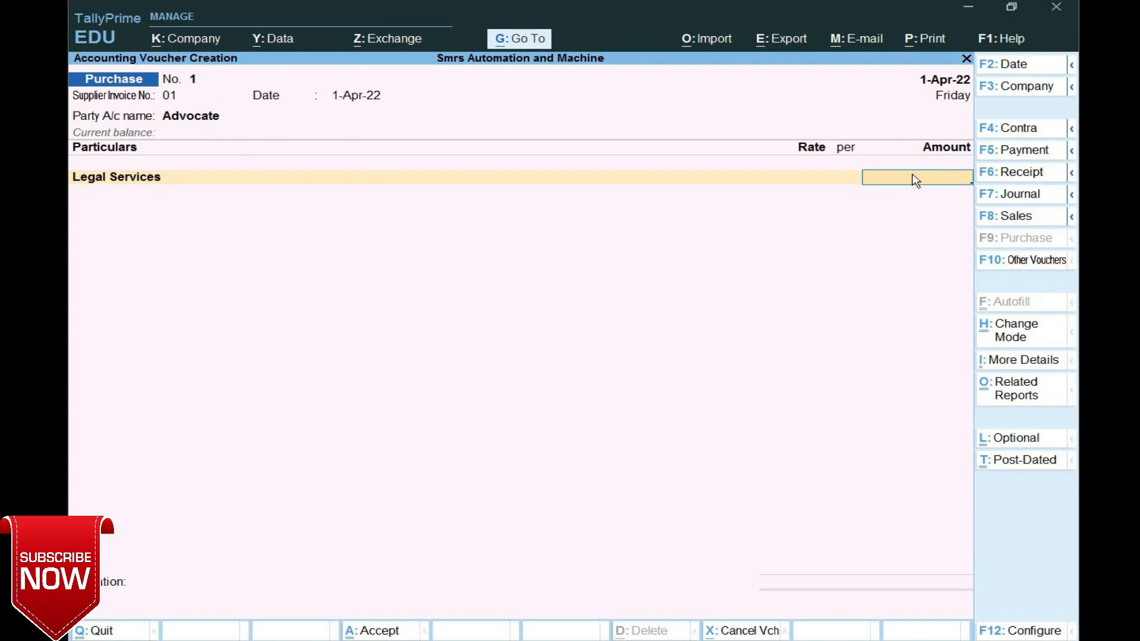
- Enter 20,000 as the Legal Services amount on the purchase voucher
type("20000")
key("Return")
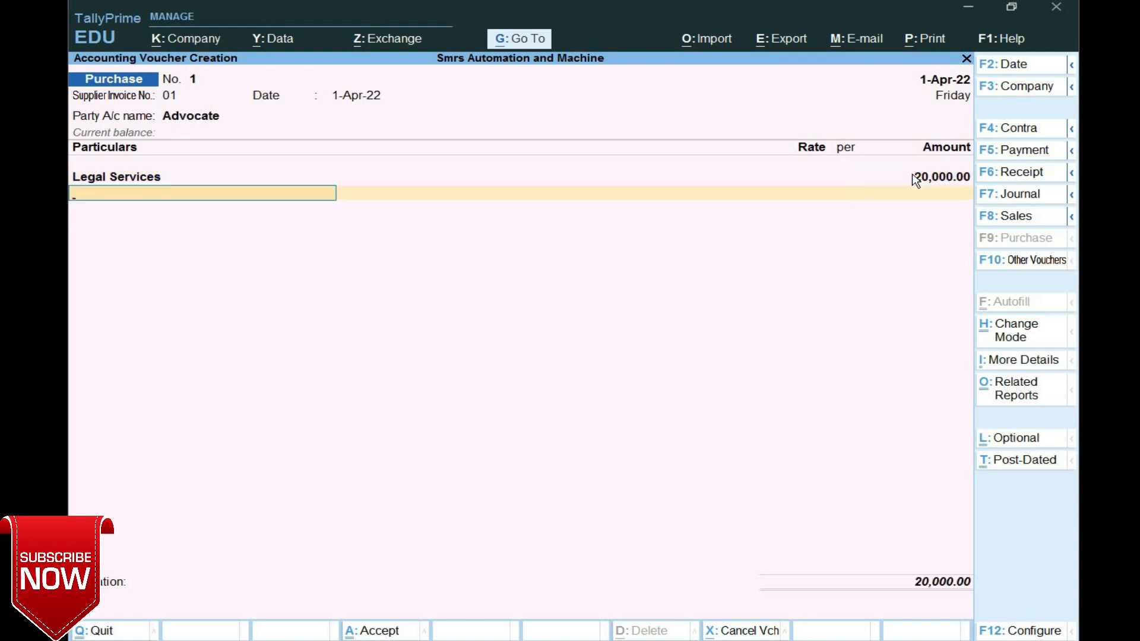
left_click(133, 178)
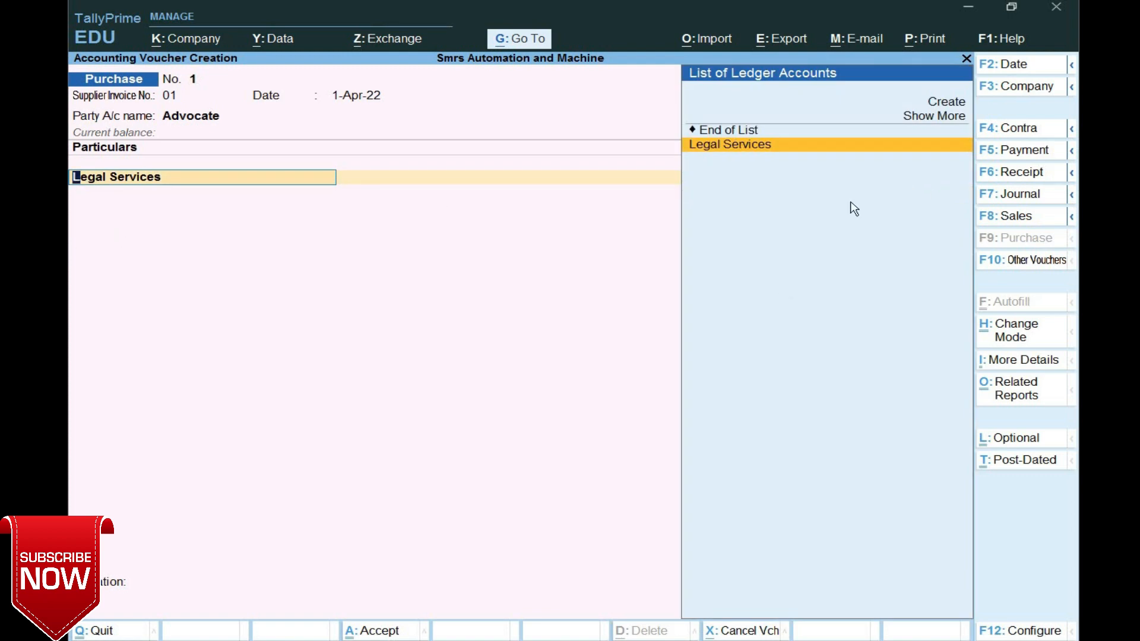
key("Return")
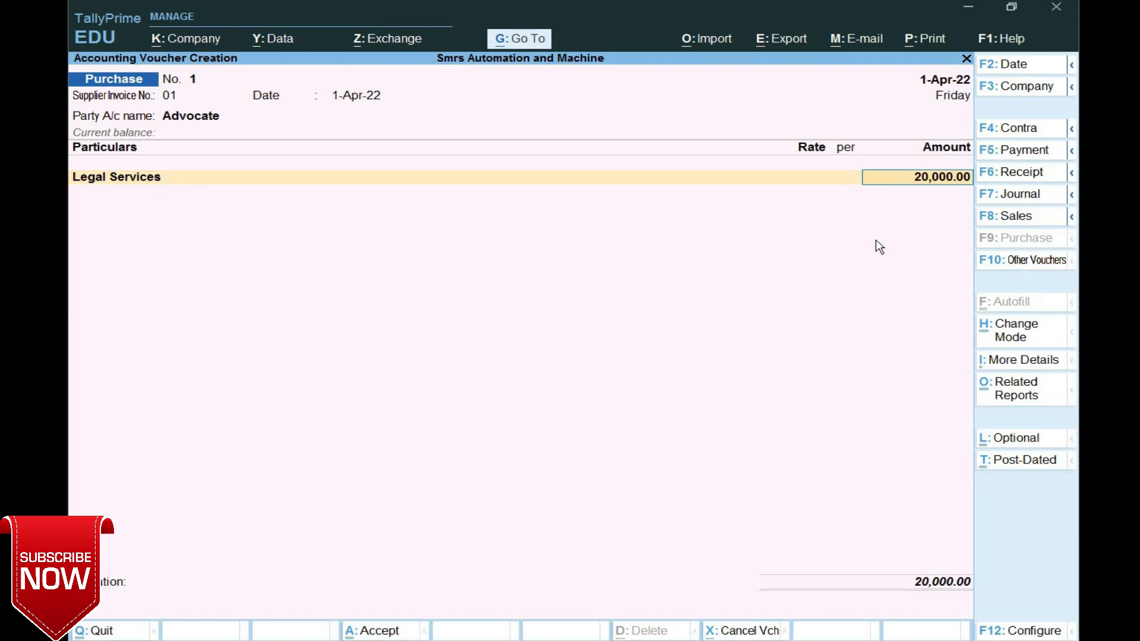
- Check the voucher's GST tax analysis, then open the Legal Services ledger for alteration
key("ctrl+o")
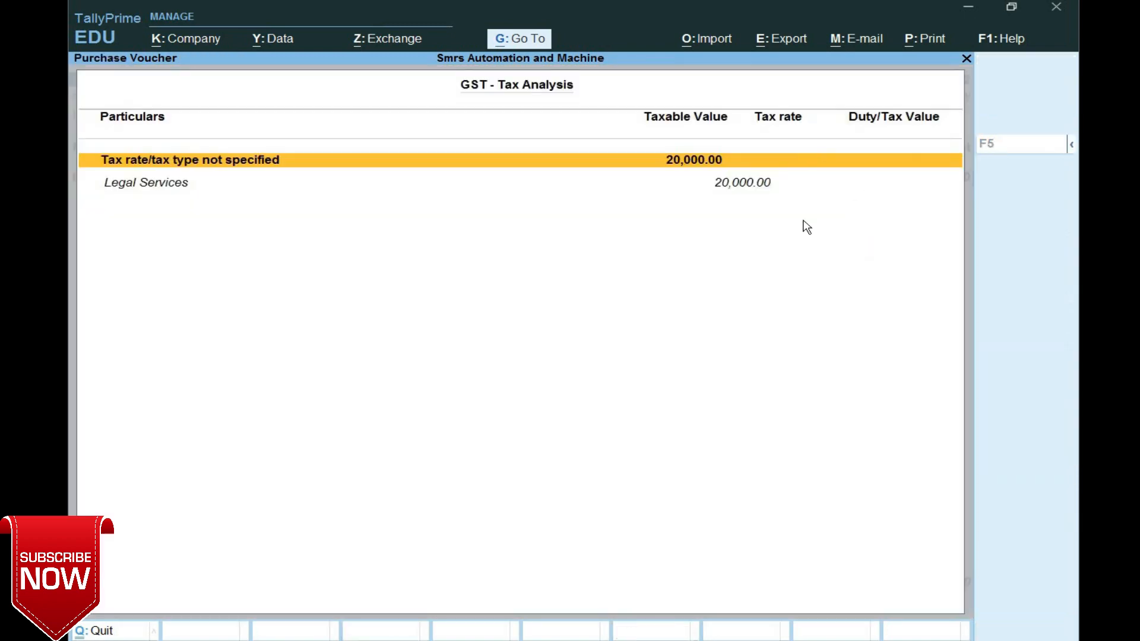
key("Escape")
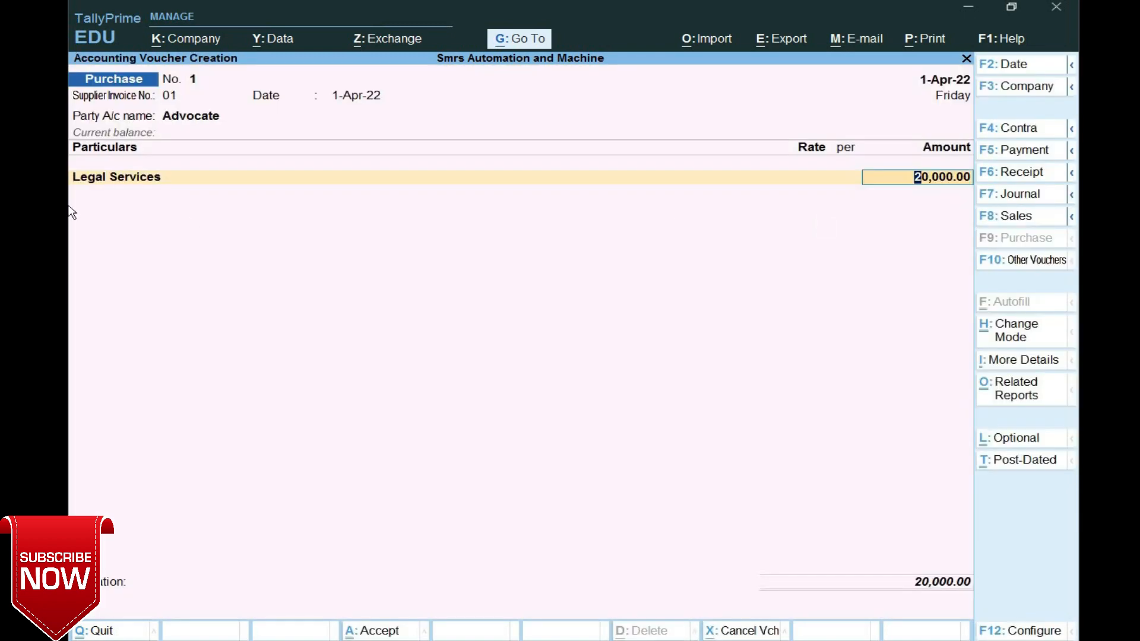
left_click(83, 173)
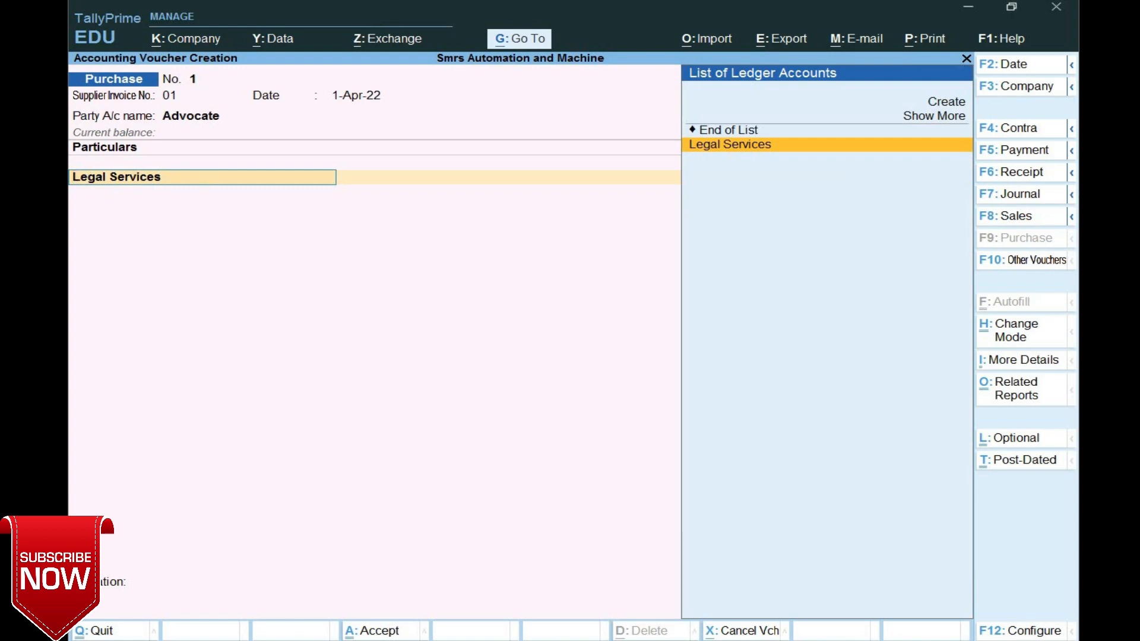
key("ctrl+Return")
key("Return")
key("Return")
key("Return")
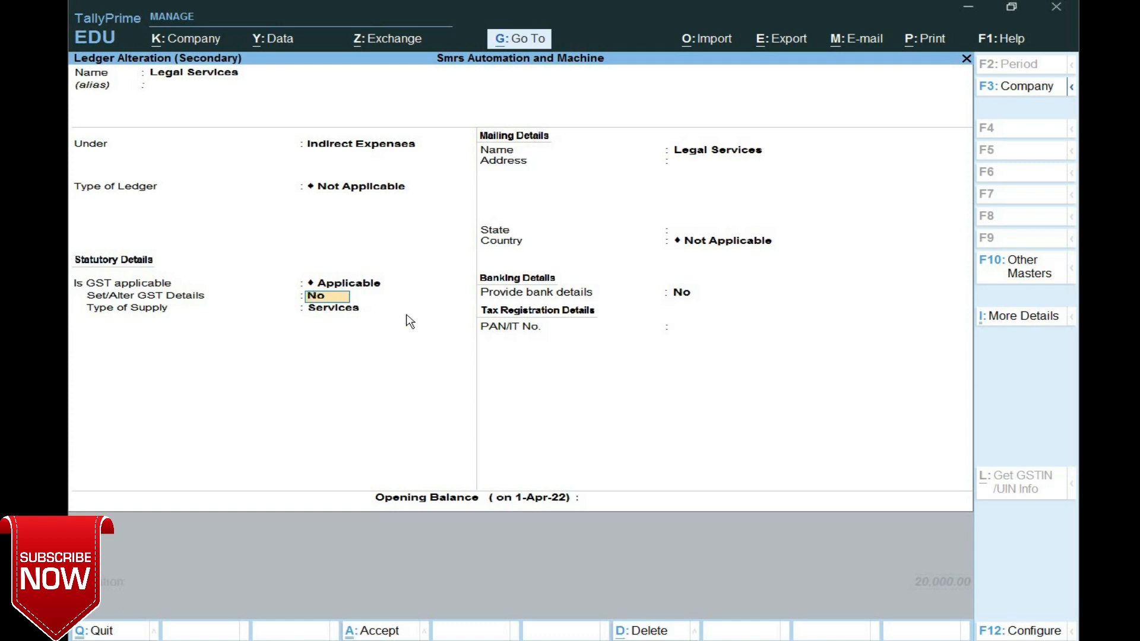
- Turn on the ledger's GST details with nature Purchase From Unregistered Dealer - Taxable
type("yes")
key("Return")
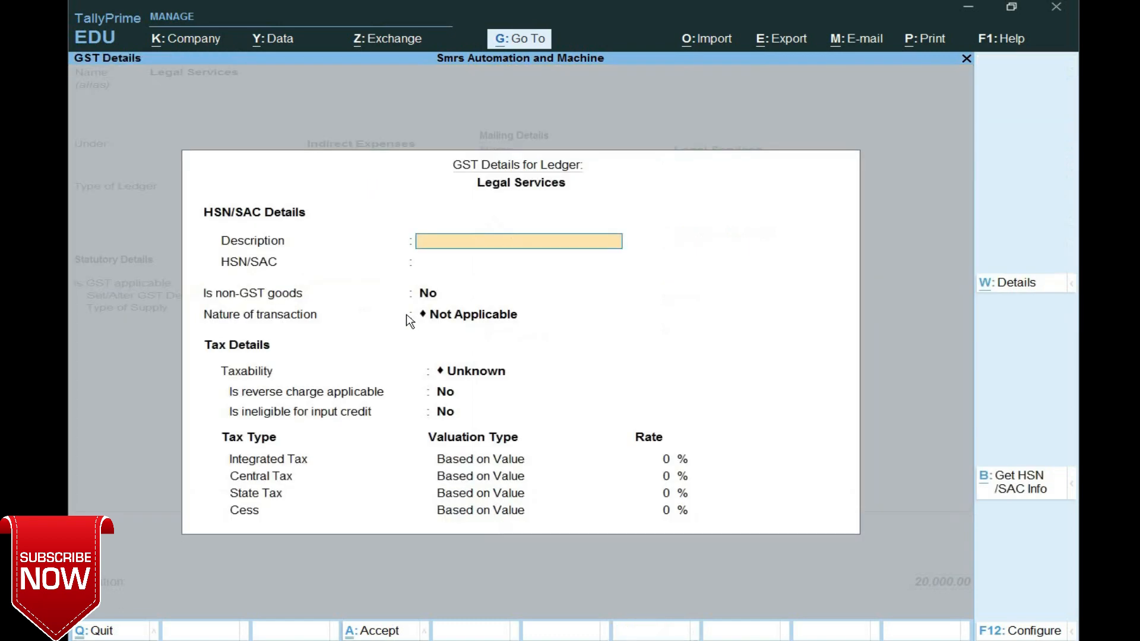
key("Return")
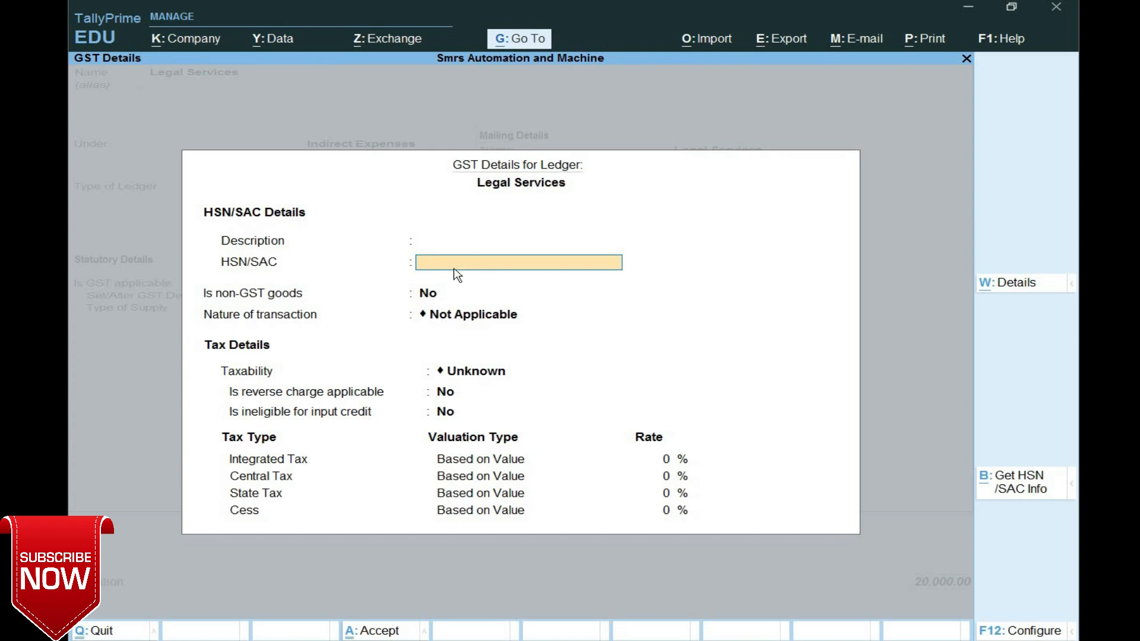
key("Return")
key("Return")
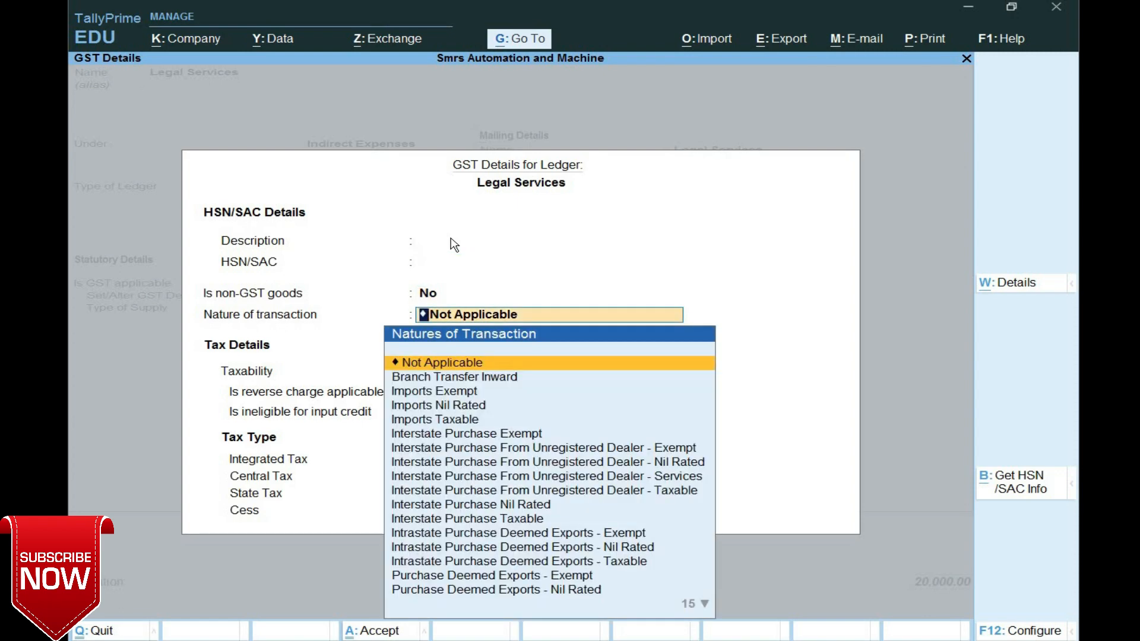
key("Down")
key("Down")
key("Down")
key("Down")
key("Down")
key("Down")
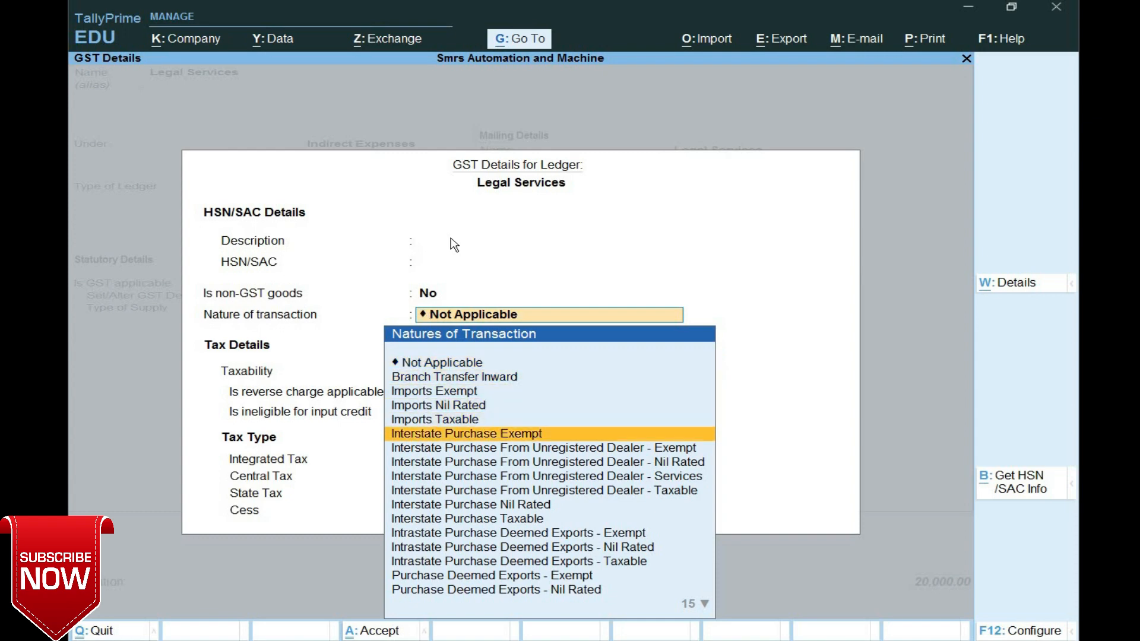
key("Down")
key("Down")
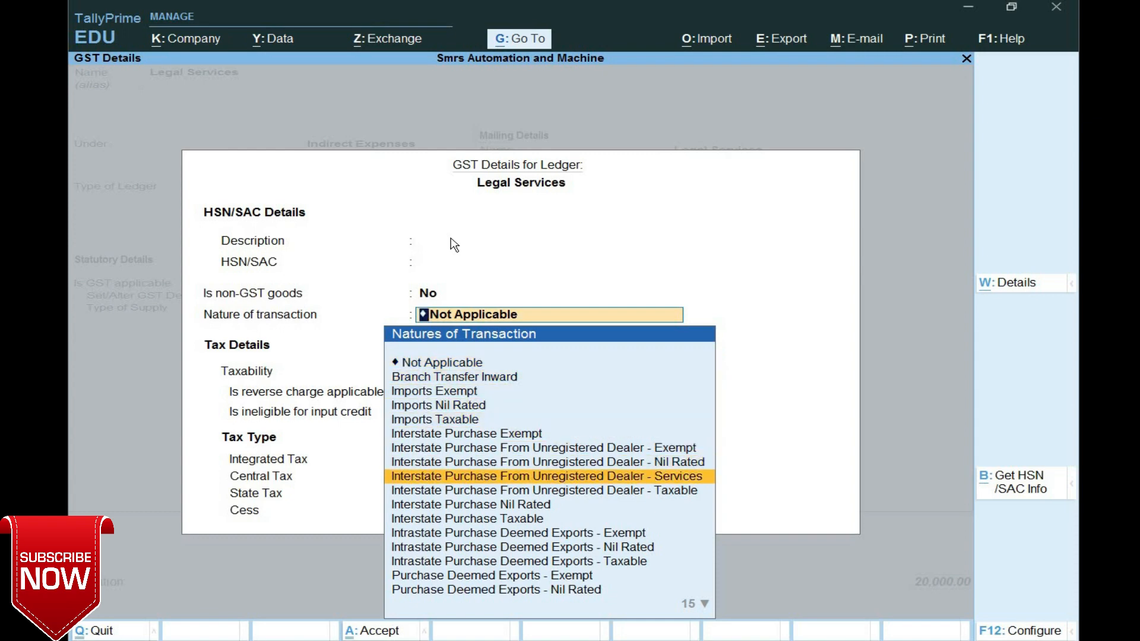
key("Down")
key("Down")
key("Down")
key("Down")
key("Down")
key("Down")
key("Down")
key("Down")
key("Down")
key("Down")
key("Down")
key("Down")
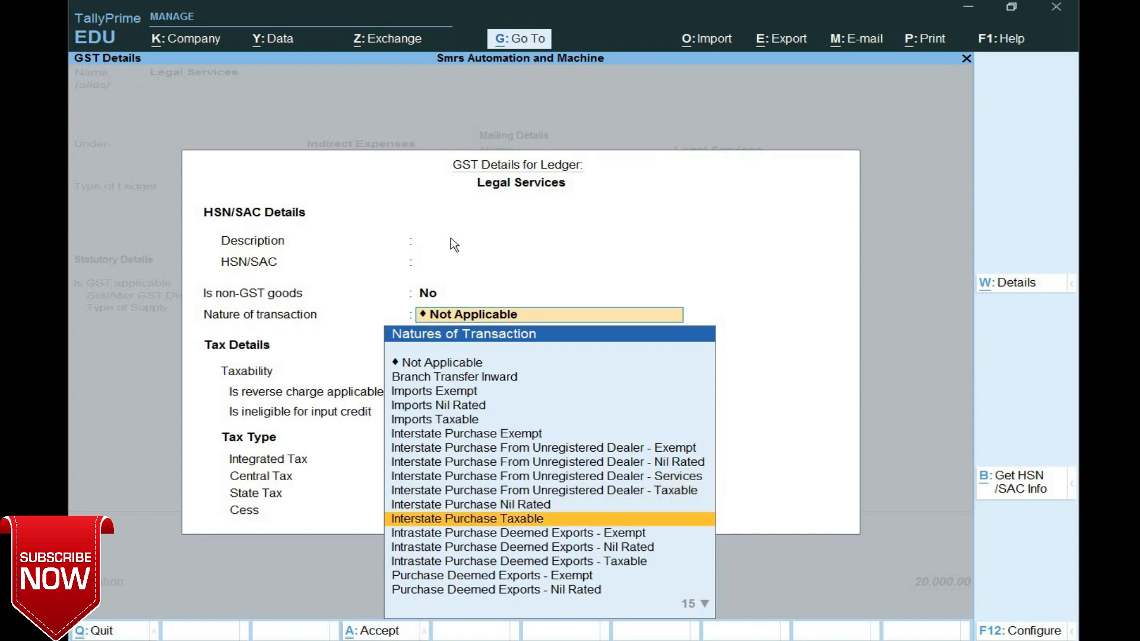
key("Down")
key("Down")
key("Down")
key("Down")
key("Down")
key("Down")
key("Down")
key("Down")
key("Down")
key("Down")
key("Down")
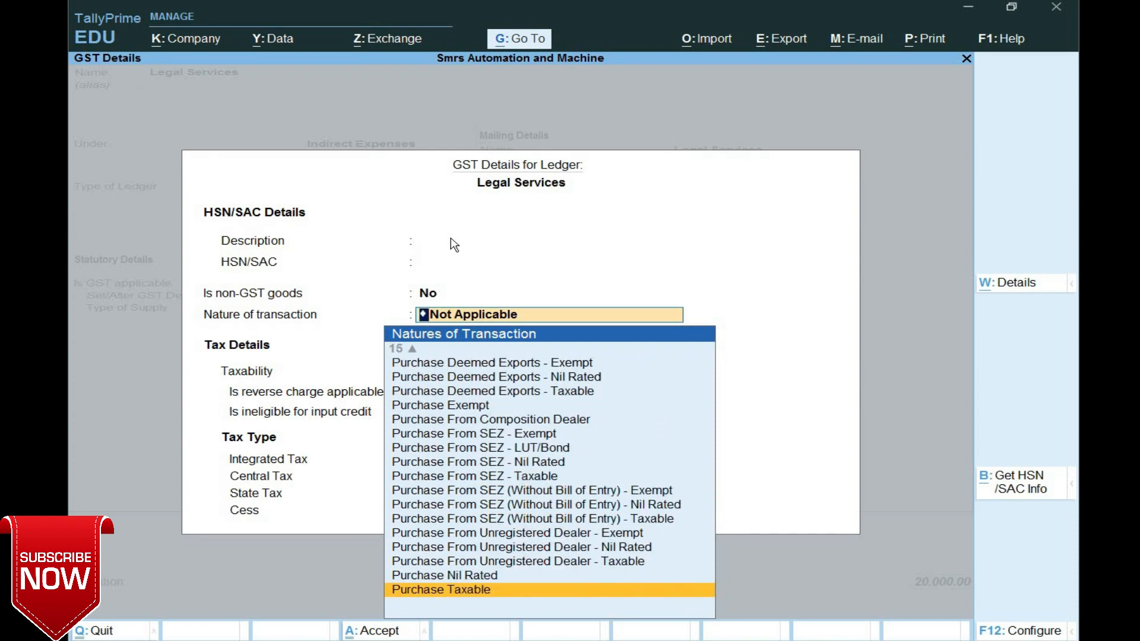
key("Up")
key("Up")
key("Return")
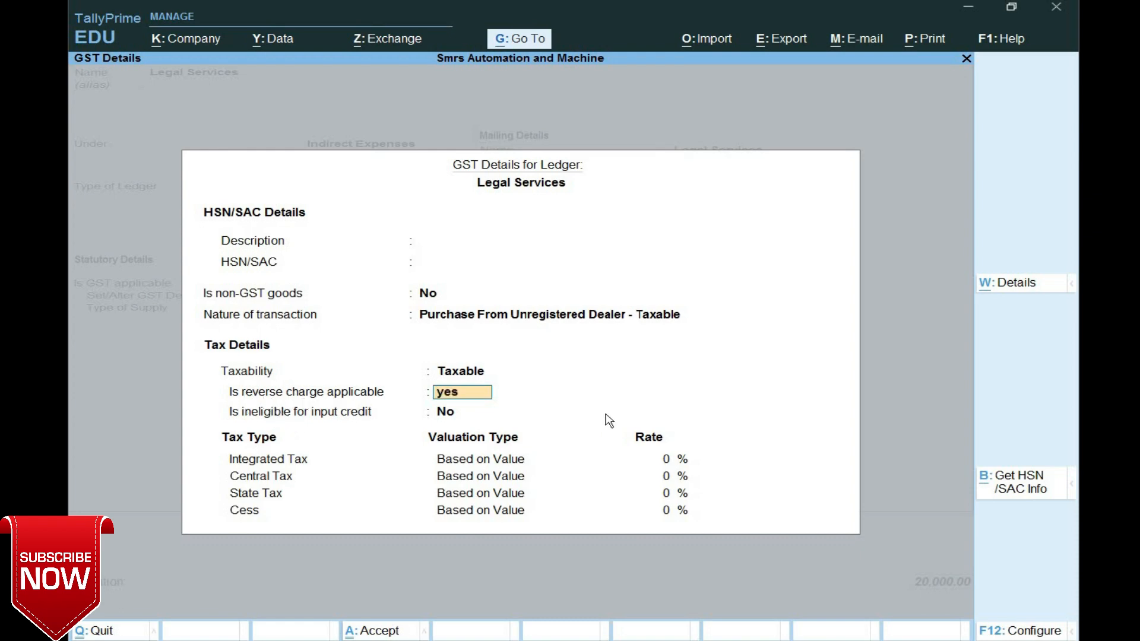
- Make reverse charge applicable with 18% integrated tax (9% central, 9% state)
key("Return")
key("Return")
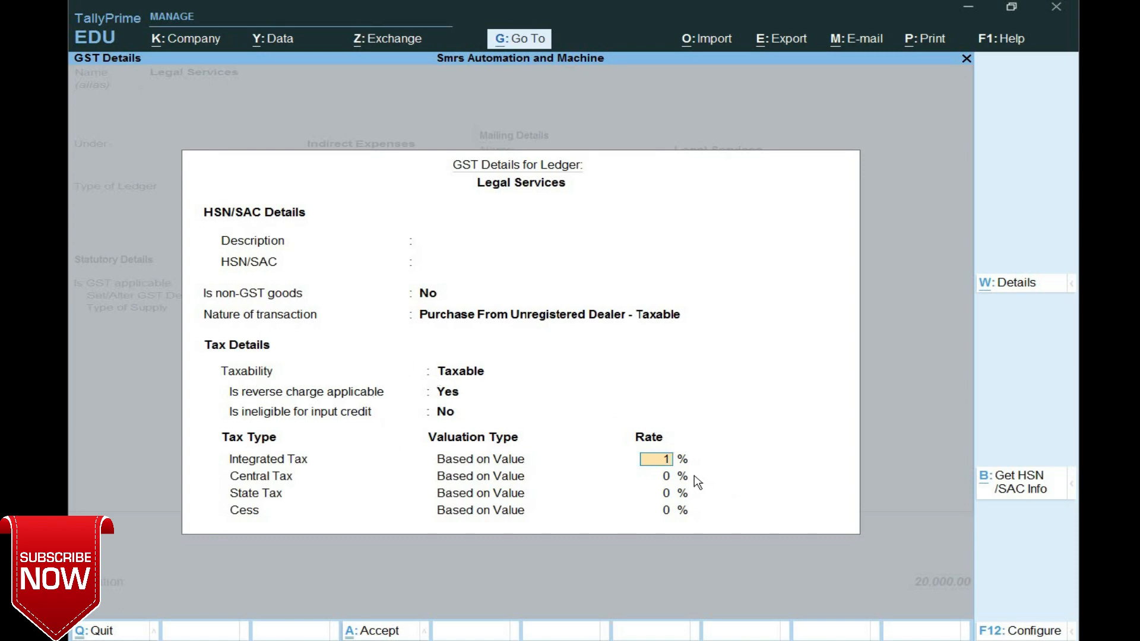
key("Return")
key("Return")
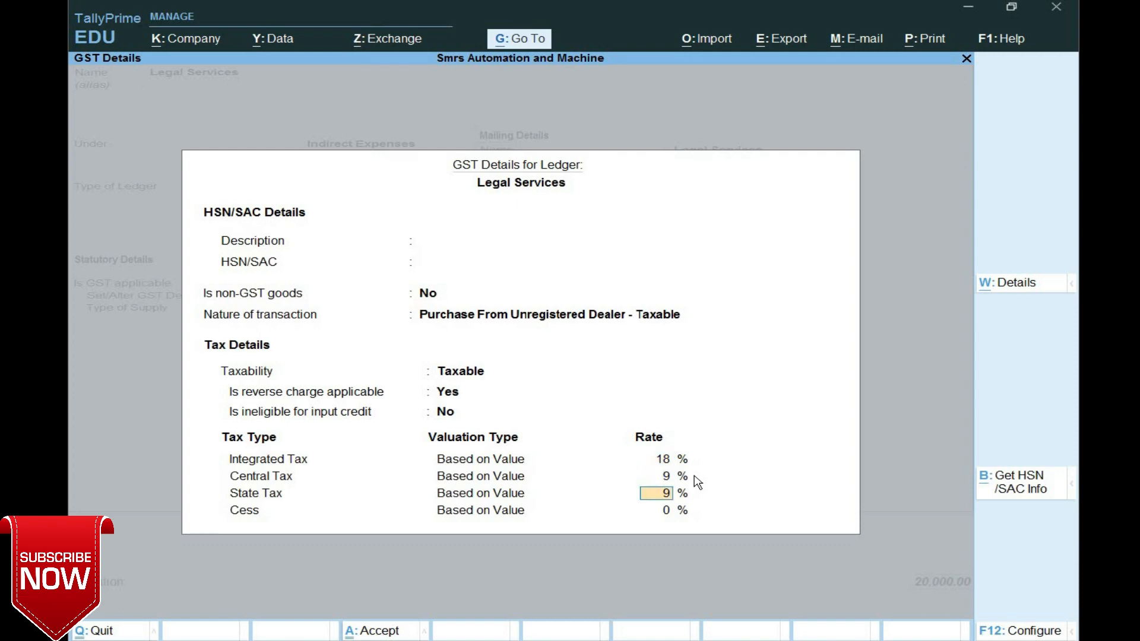
key("Return")
key("Return")
key("Return")
key("Return")
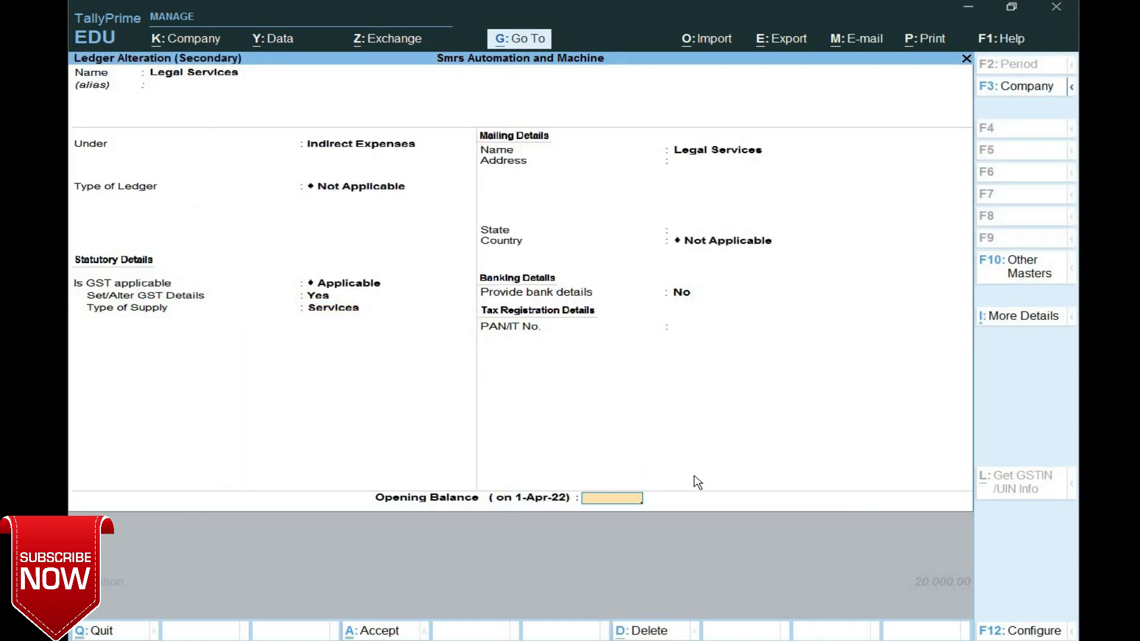
key("Return")
key("Return")
key("Return")
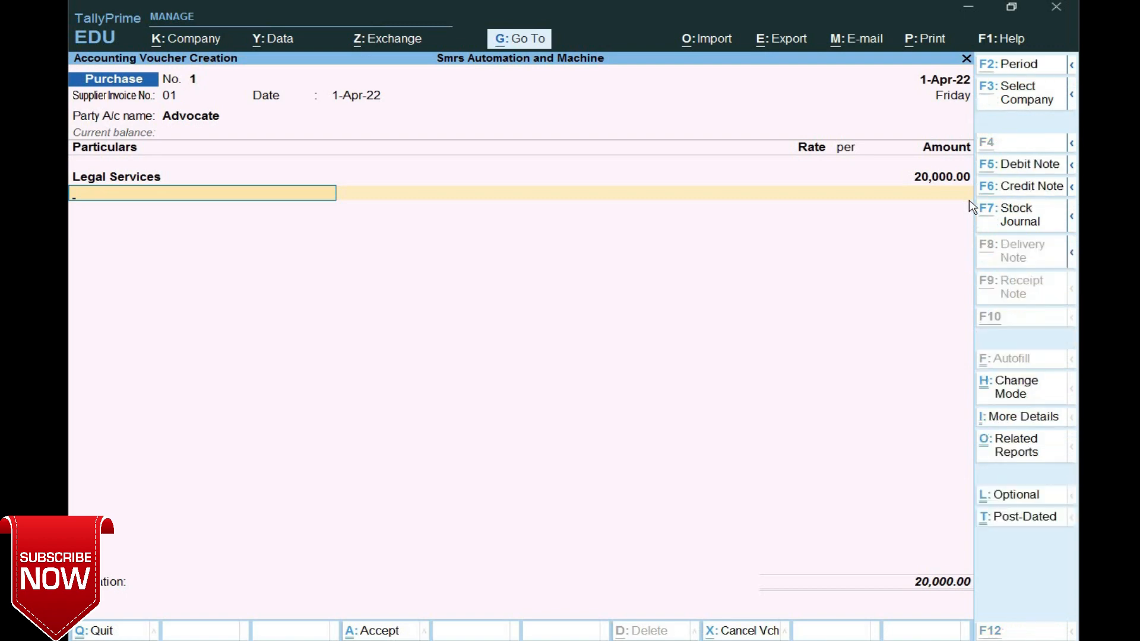
- Review the voucher's GST tax analysis with the central and state breakup of 3,600
key("alt+a")
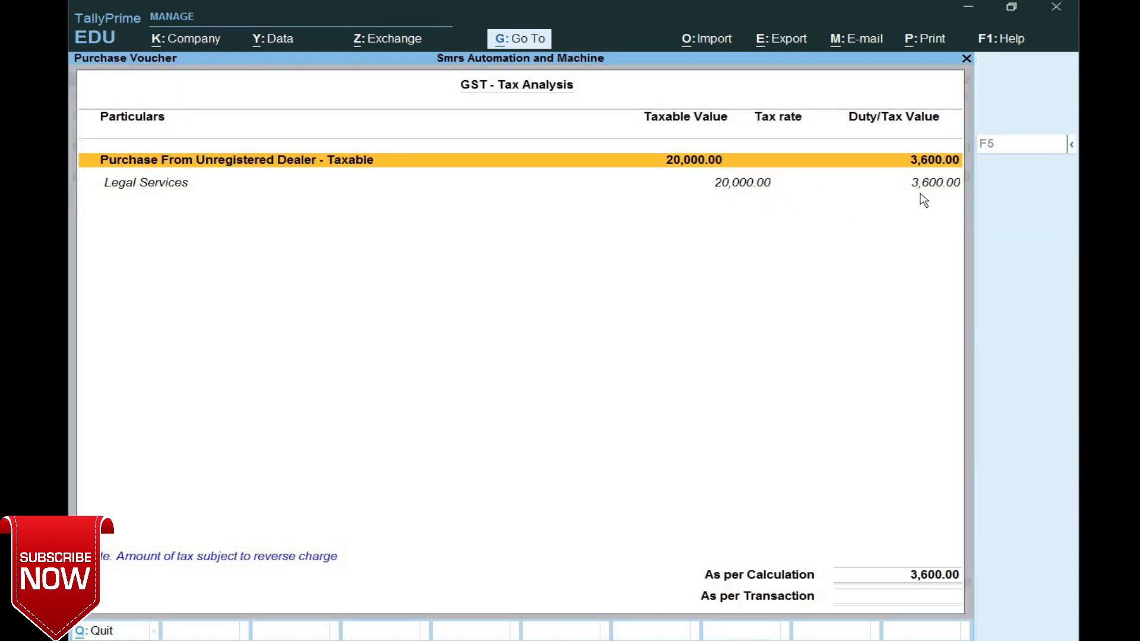
key("F5")
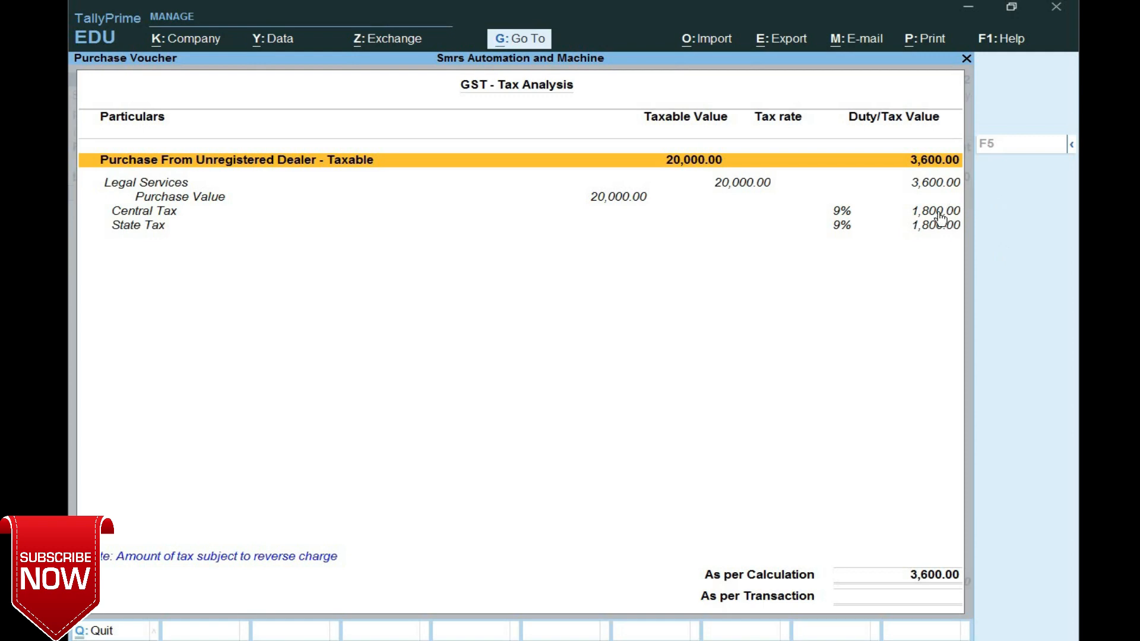
key("Escape")
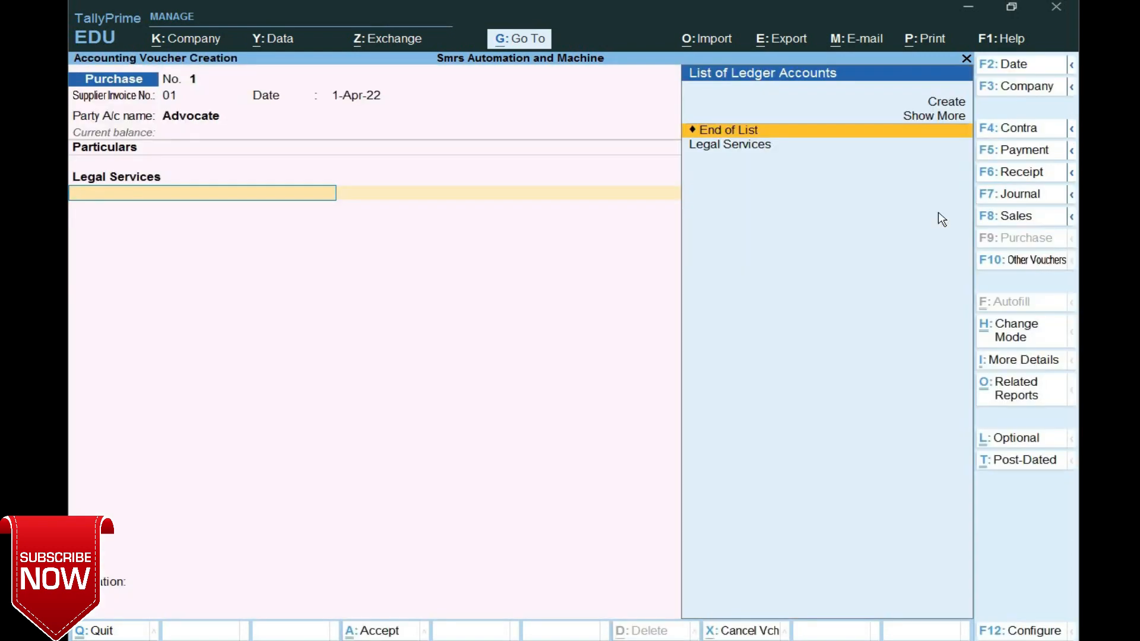
- Accept the New Ref bill, save the purchase voucher, and return to the Gateway of Tally
key("Return")
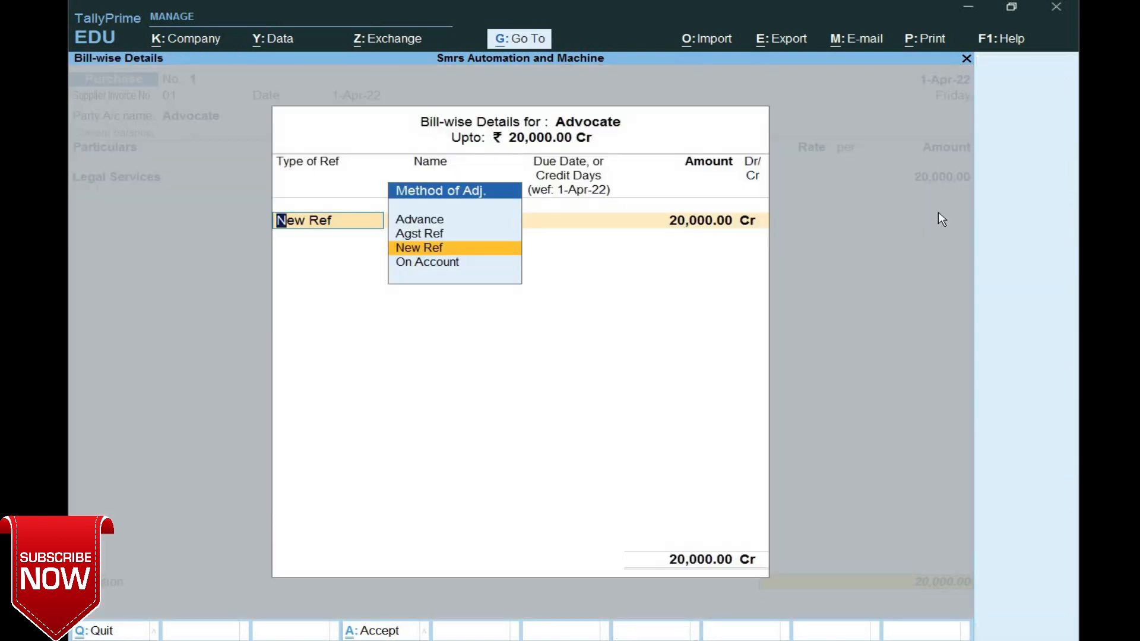
key("Return")
key("Return")
key("Return")
key("Return")
key("Return")
key("Return")
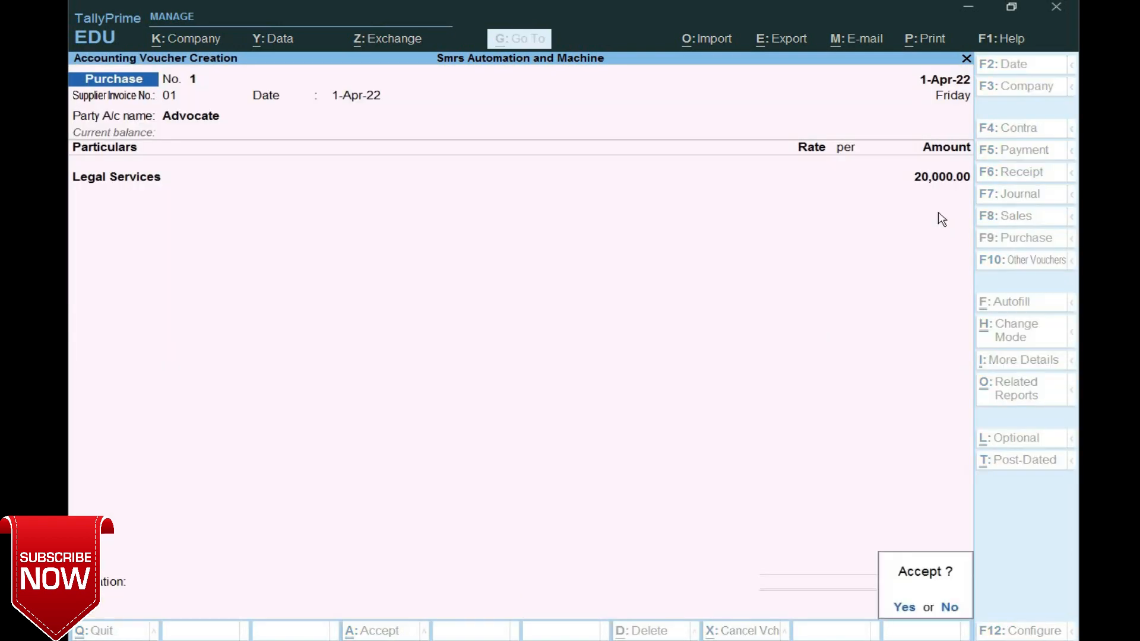
key("Return")
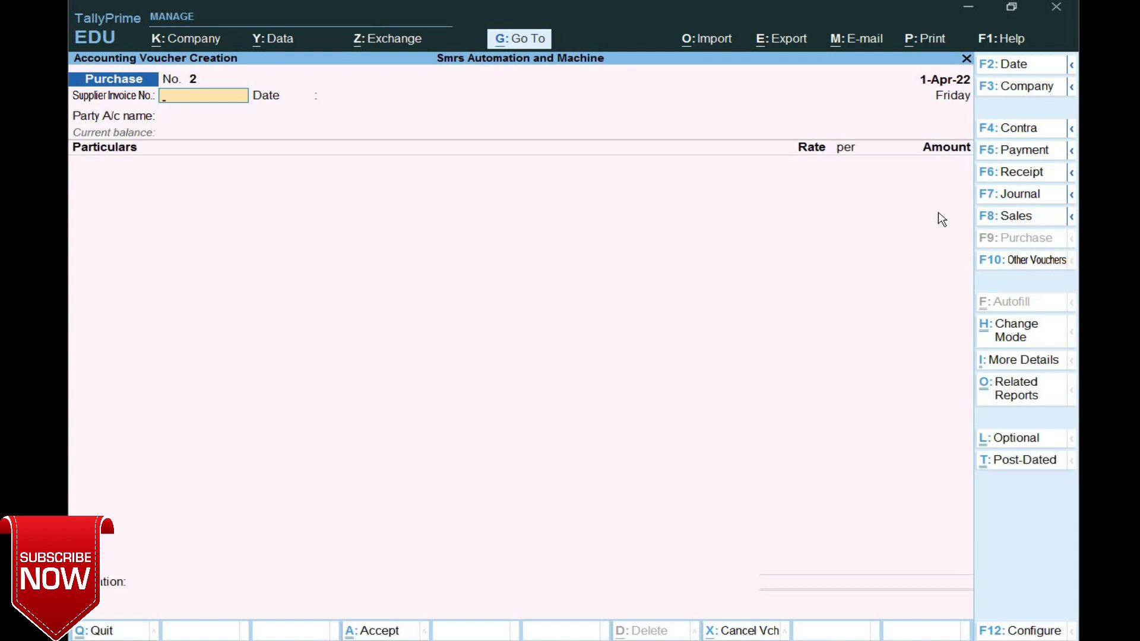
key("Escape")
key("Return")
key("Down")
key("Down")
key("Down")
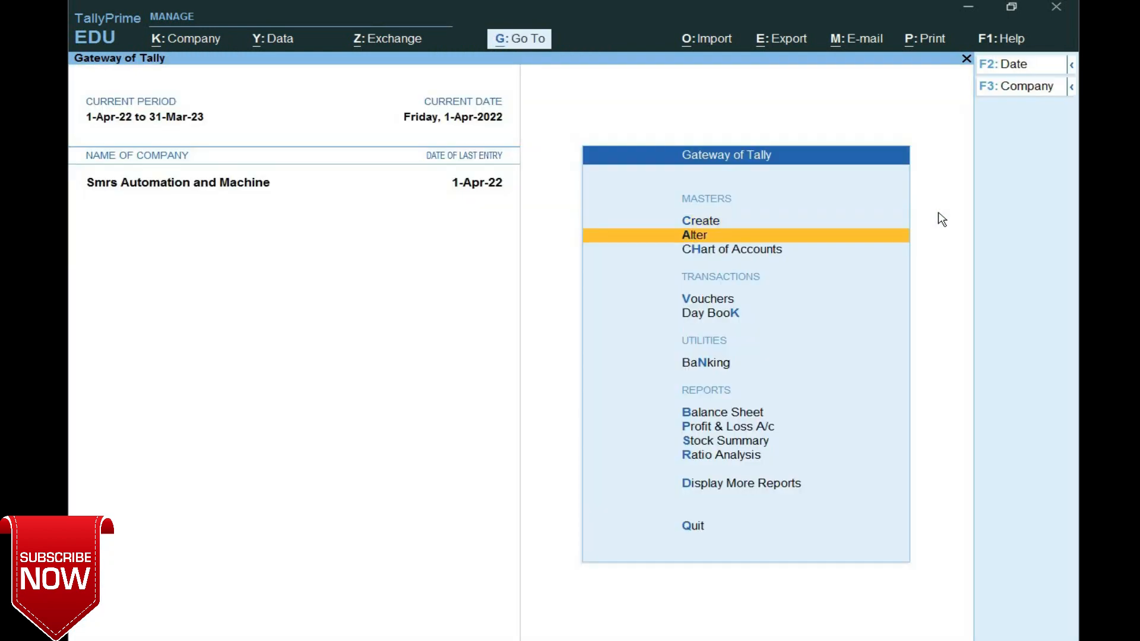
- Open the April 2022 GSTR-3B from GST Reports, showing 3,600 reverse-charge tax
key("Down")
key("Down")
key("Down")
key("Down")
key("Down")
key("Down")
key("Down")
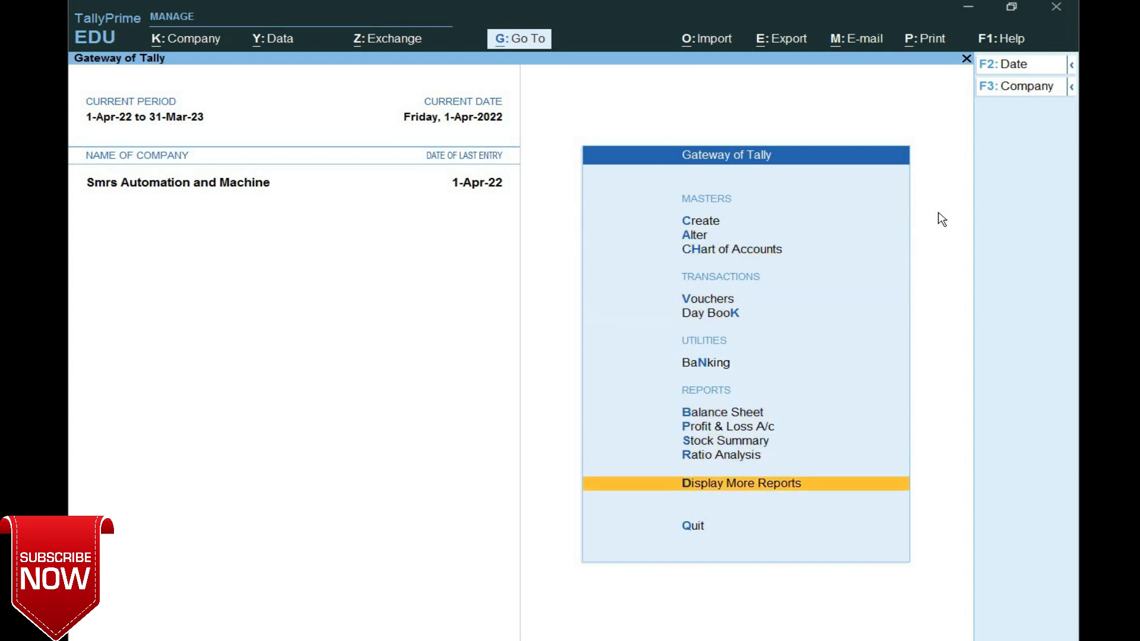
key("Return")
key("Down")
key("Down")
key("Down")
key("Down")
key("Down")
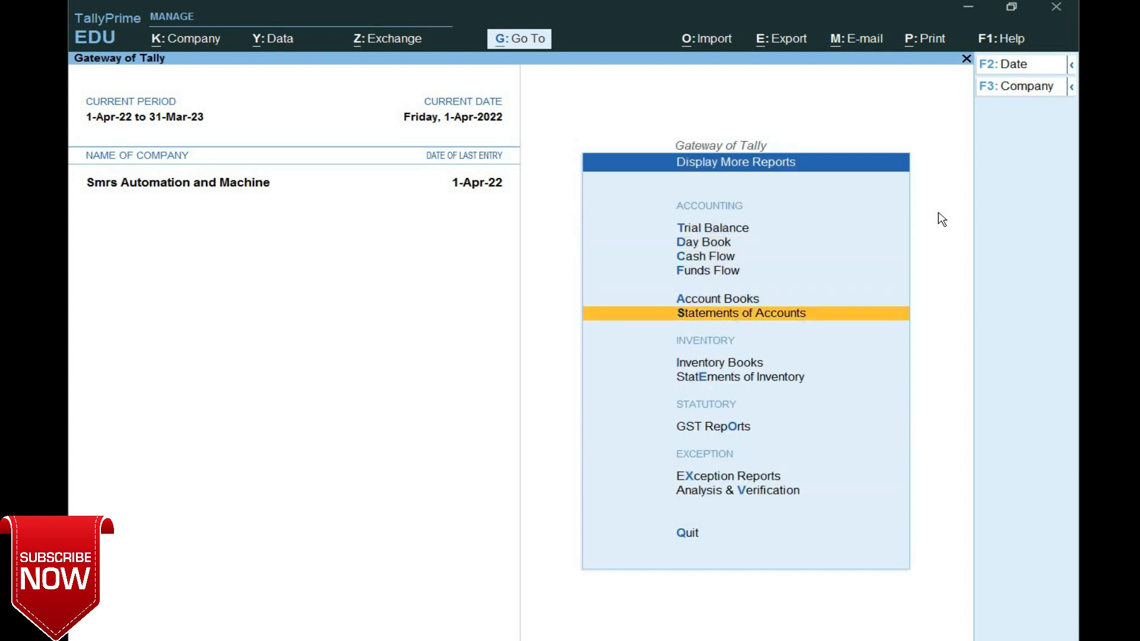
key("Down")
key("Down")
key("Down")
key("Down")
key("Up")
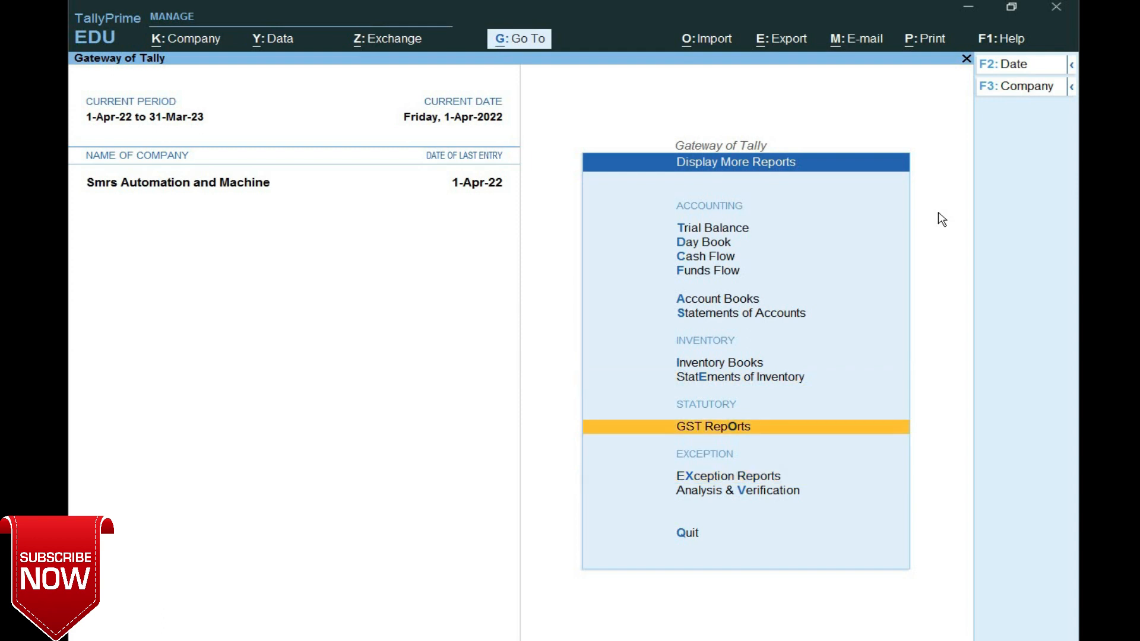
key("Return")
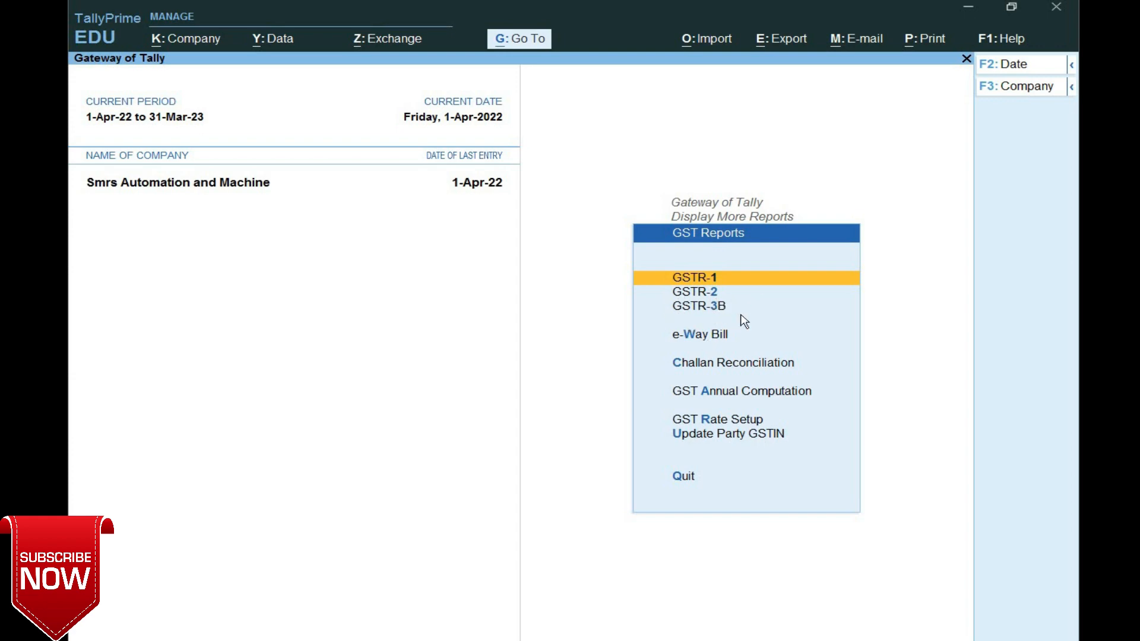
key("Down")
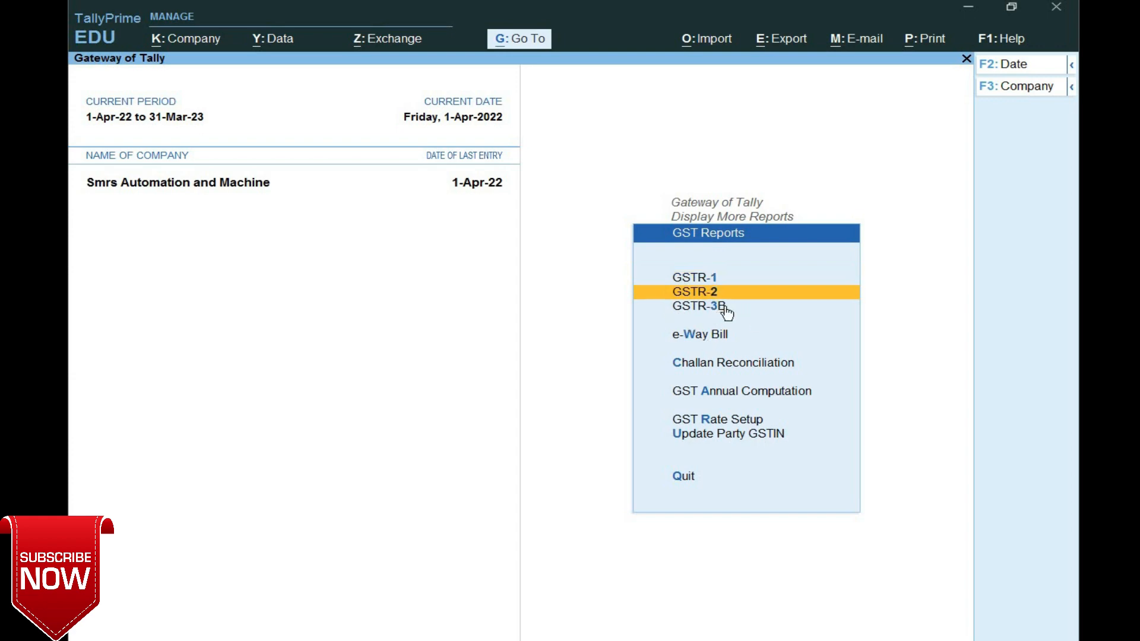
key("Down")
key("Return")
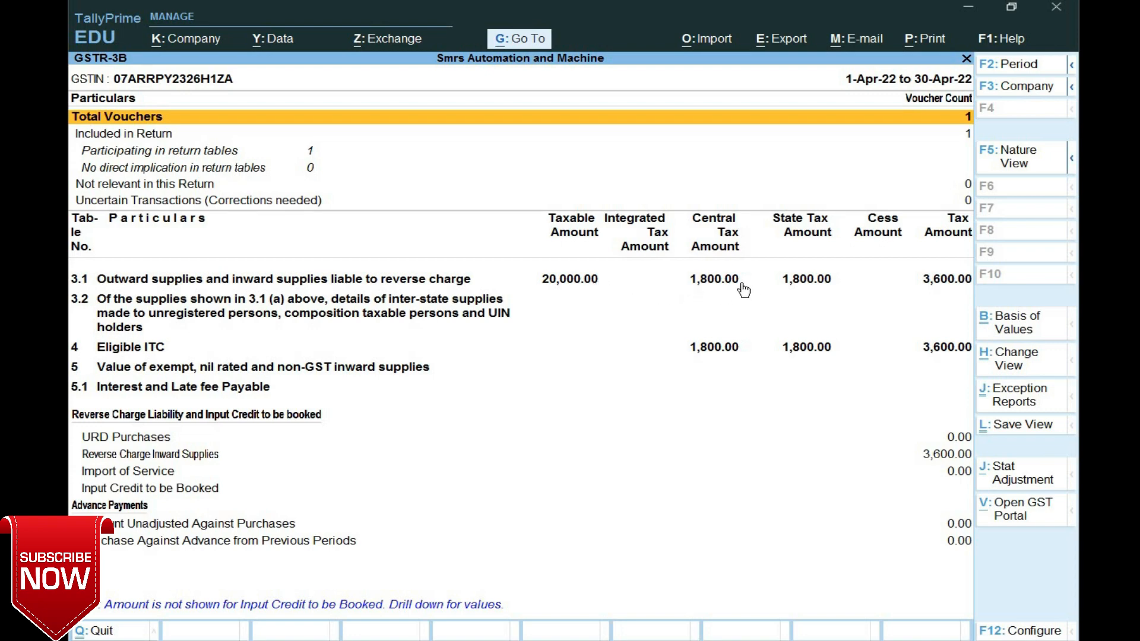
- Review the GSTR-3B summary rows and select the Reverse Charge Inward Supplies line
key("Down")
key("Down")
key("Down")
key("Down")
key("Down")
key("Down")
key("Down")
key("Down")
key("Down")
key("Down")
key("Down")
key("Down")
key("Down")
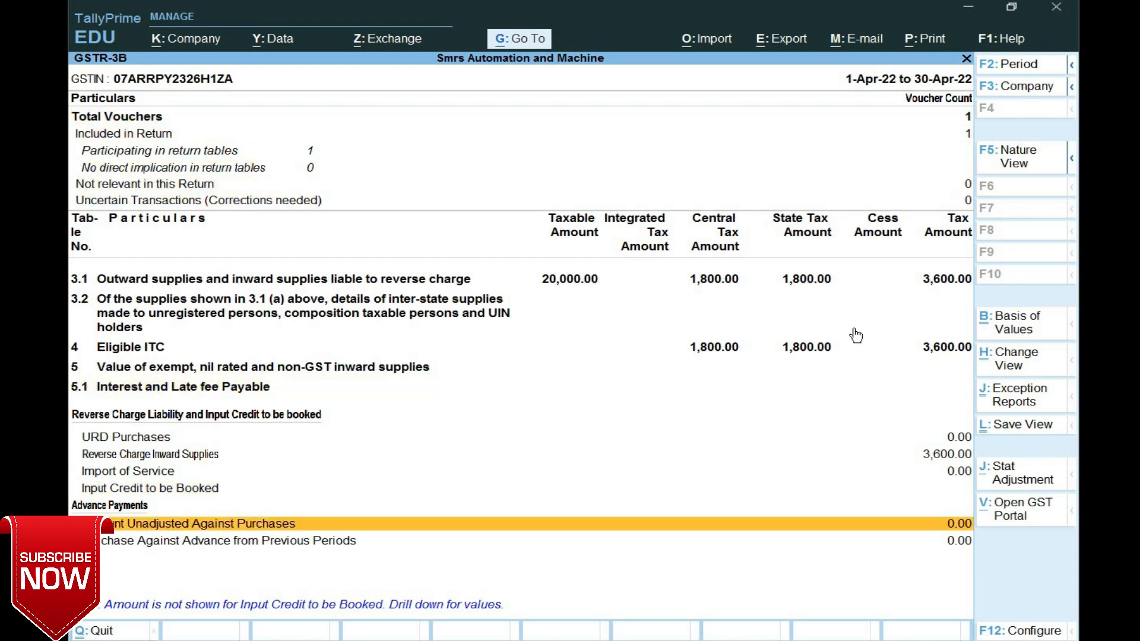
key("Up")
key("Up")
key("Up")
key("Up")
key("Down")
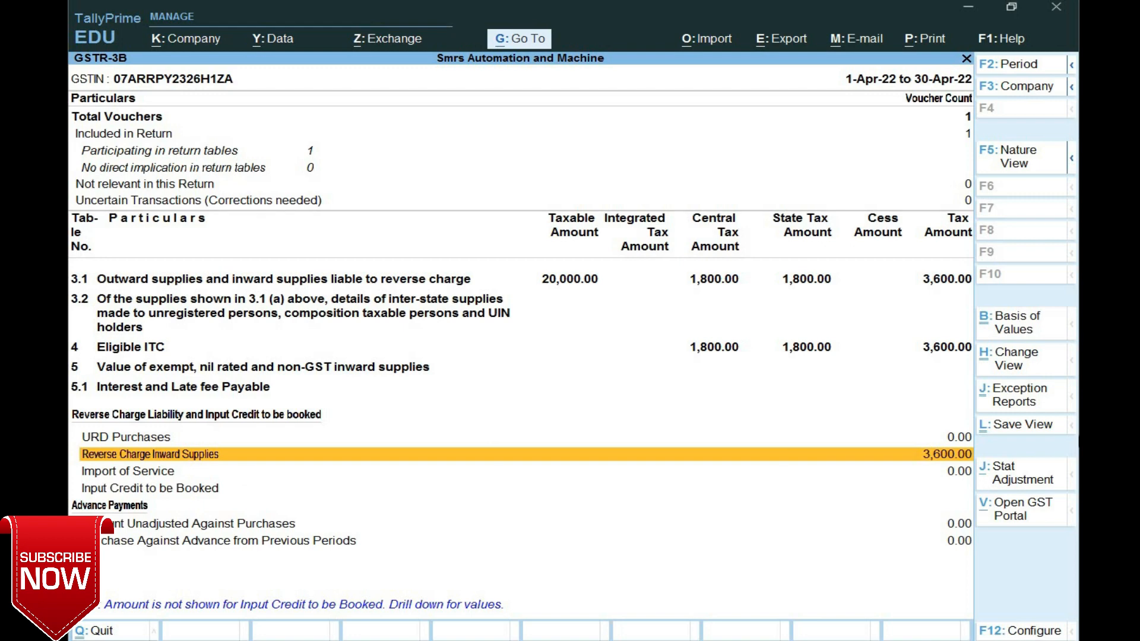
key("Down")
key("Down")
key("Down")
key("Down")
key("Up")
key("Up")
key("Up")
key("Up")
key("Up")
key("Up")
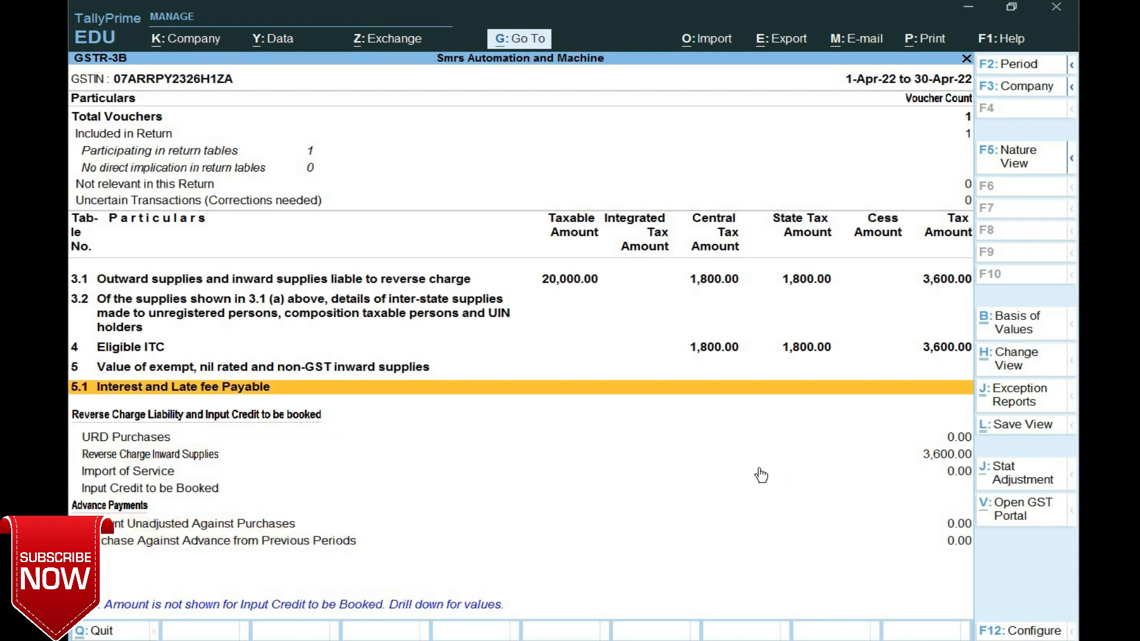
left_click(948, 458)
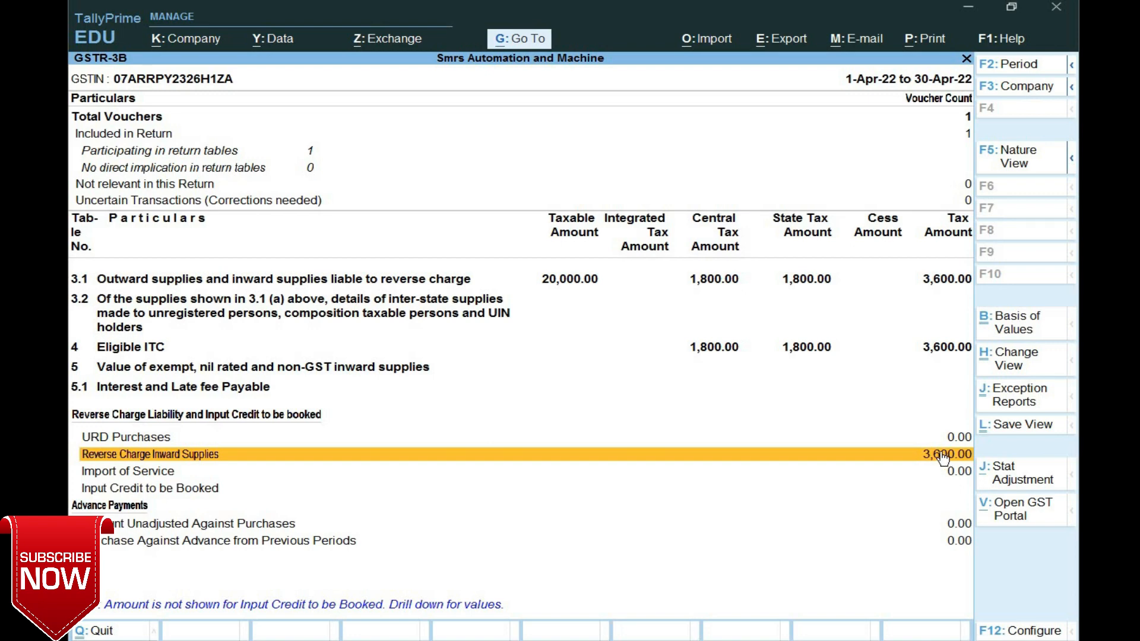
- Show GSTR-3B in Detailed view, check Reverse Charge Inward Supplies at 3,600.00, then close it
key("F12")
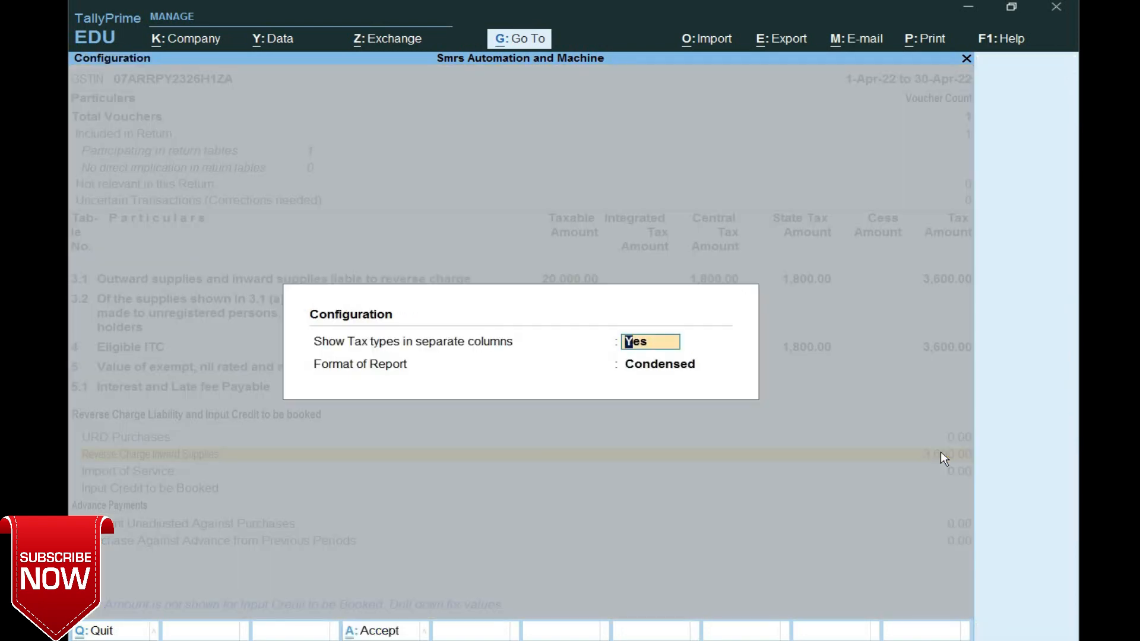
key("Return")
key("Return")
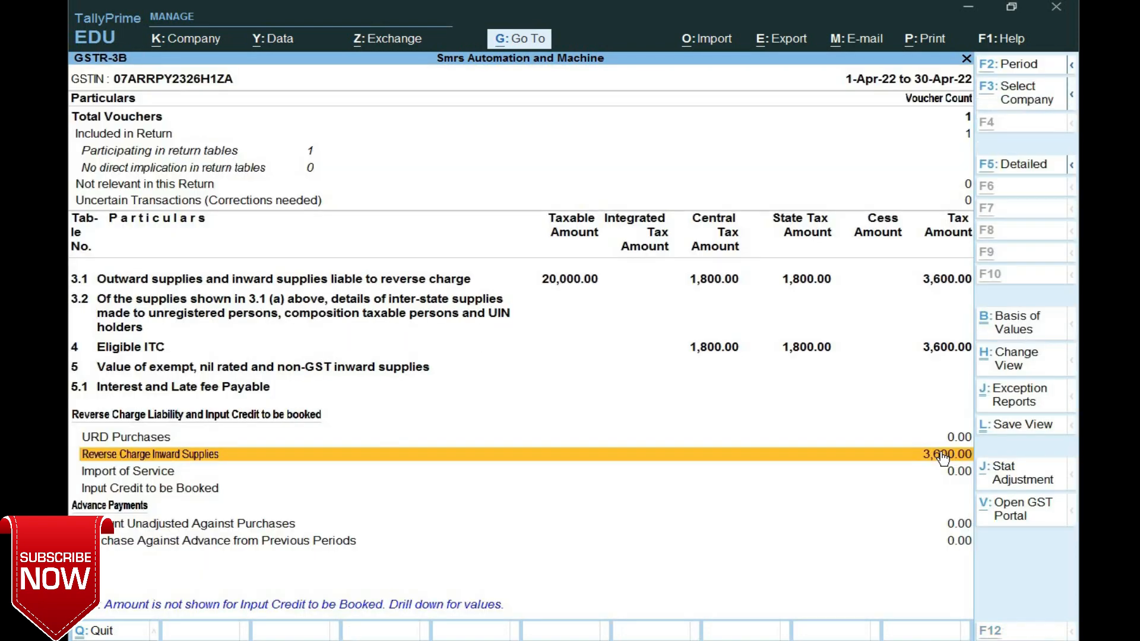
key("alt+F5")
scroll(728, 532, "down", 2)
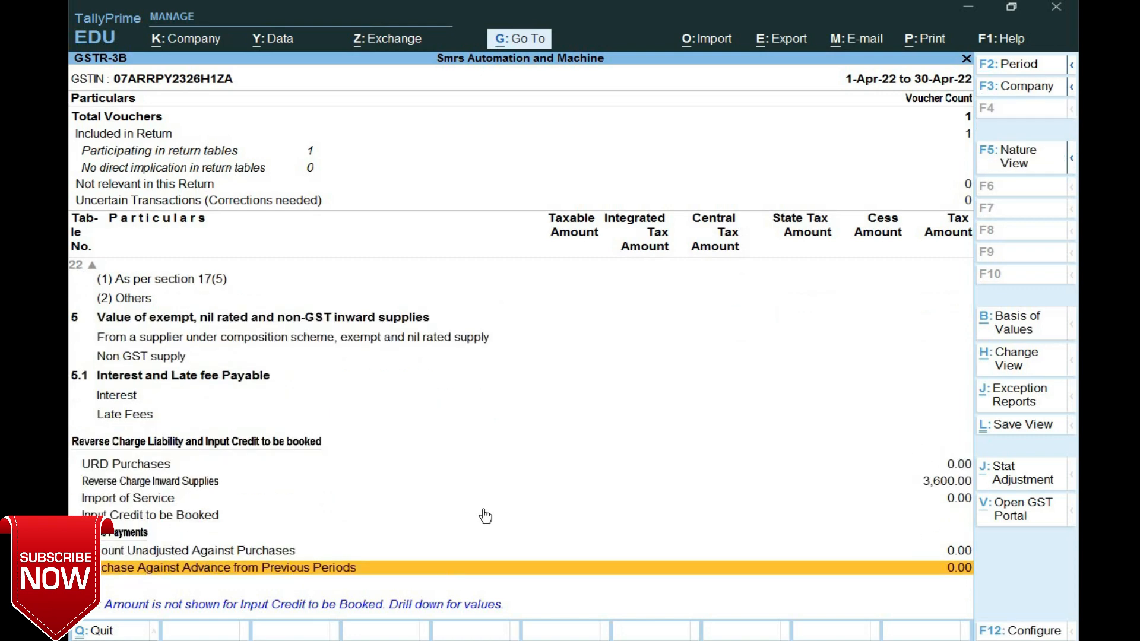
left_click(930, 485)
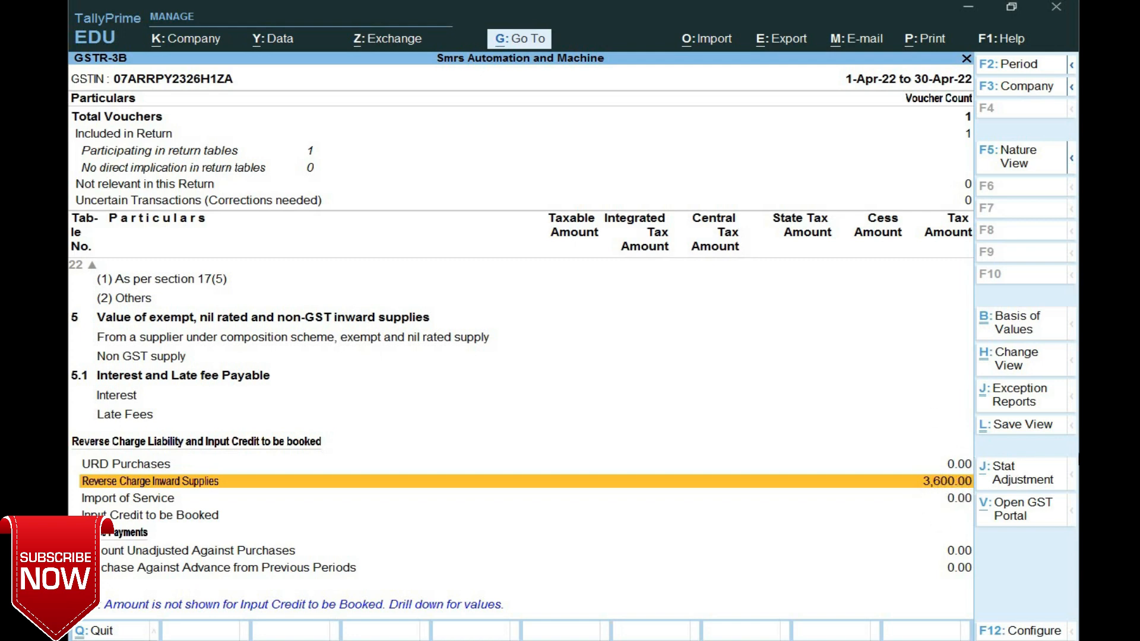
key("Escape")
key("Escape")
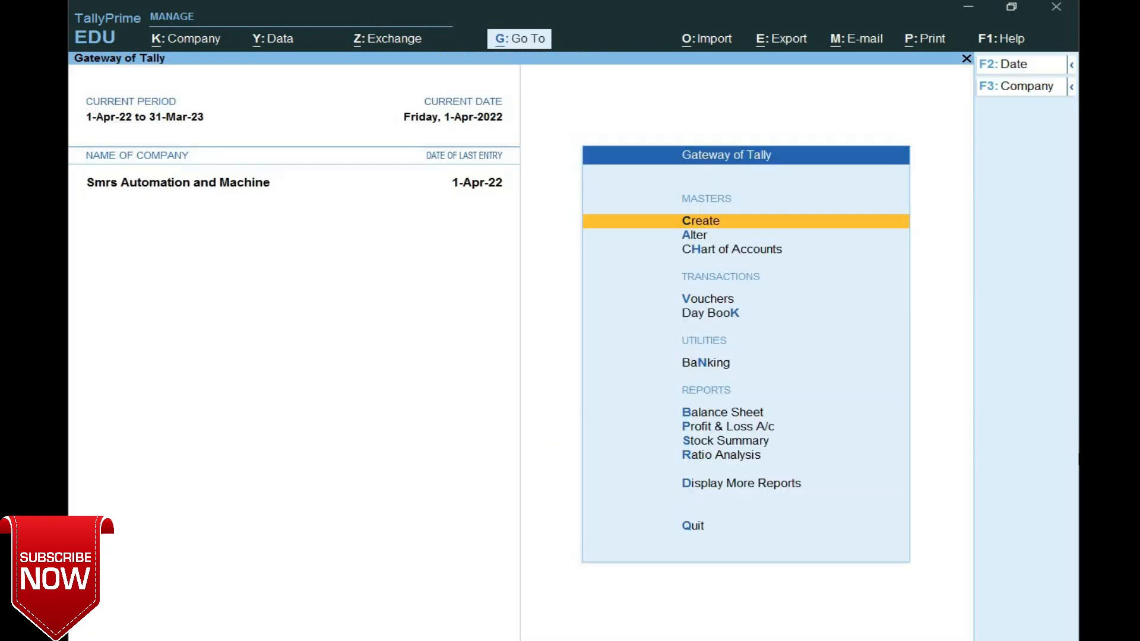
- Open the Balance Sheet and check 20,000.00 under Sundry Creditors
key("Down")
key("Down")
key("Down")
key("Down")
key("Down")
key("Down")
key("Down")
key("Down")
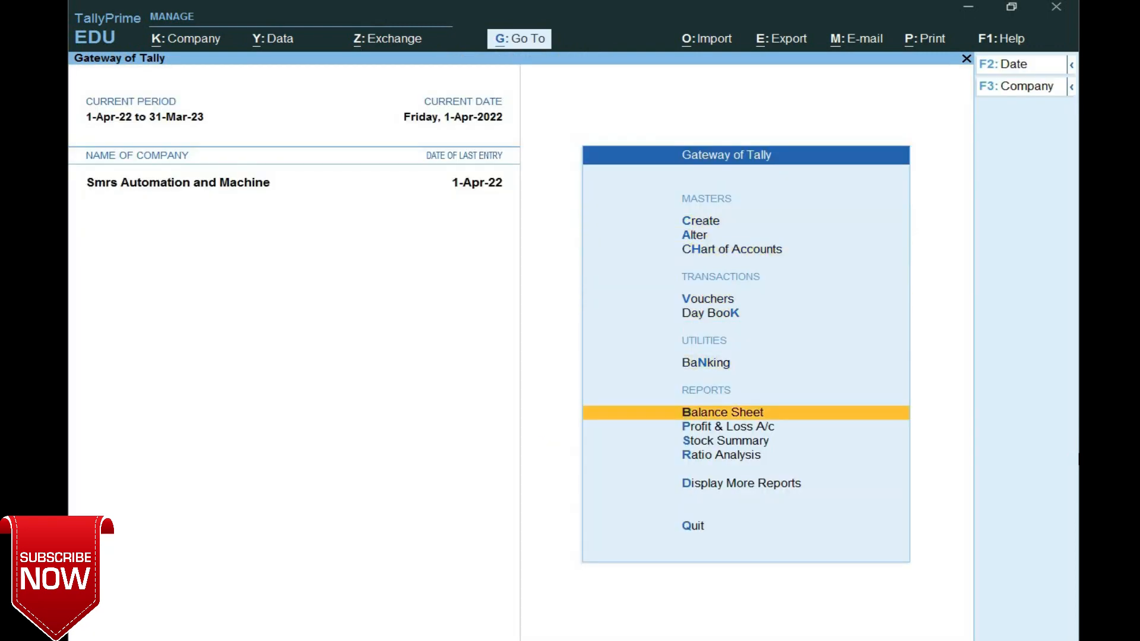
key("Up")
key("Up")
key("Return")
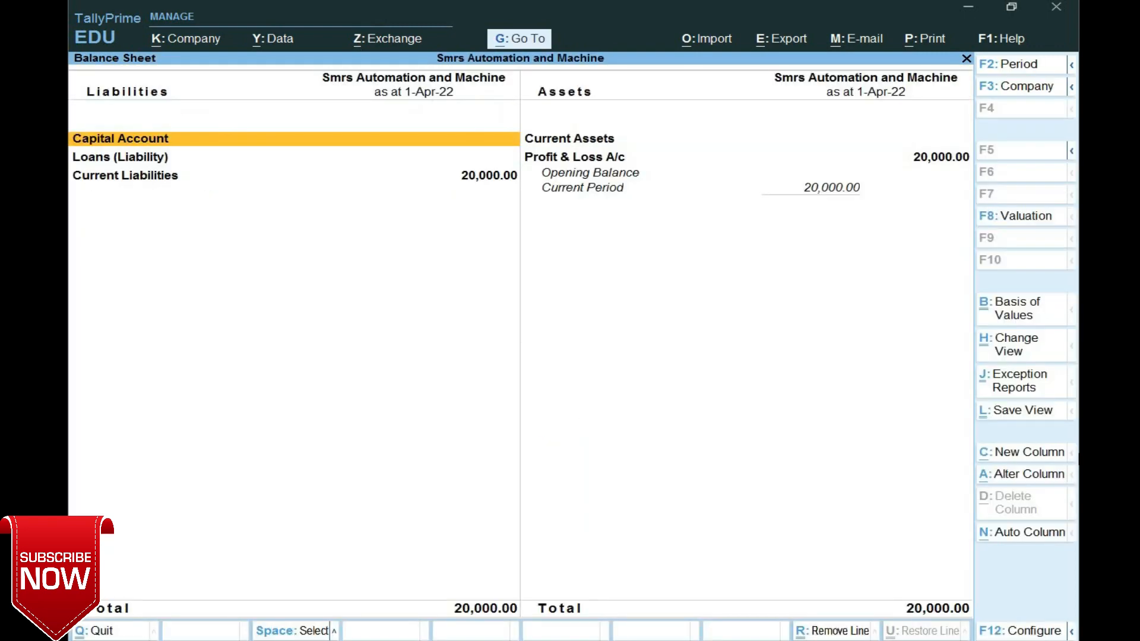
key("Down")
key("Down")
key("Down")
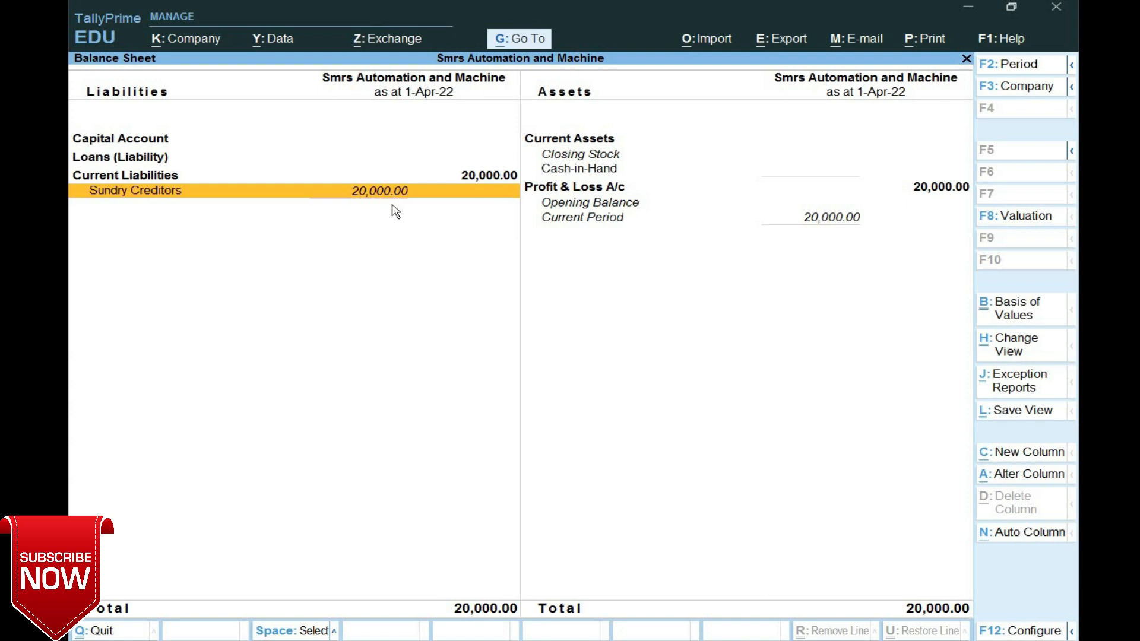
key("Escape")
- Open a new accounting voucher (Purchase No. 2) from the Gateway of Tally
key("Home")
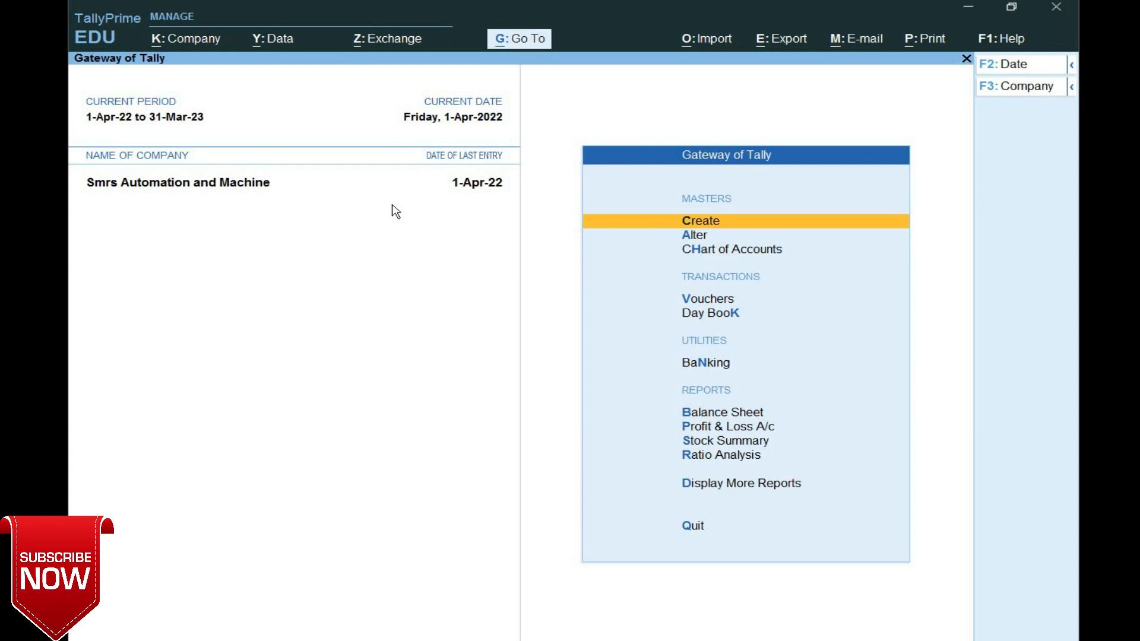
key("Down")
key("Down")
key("Down")
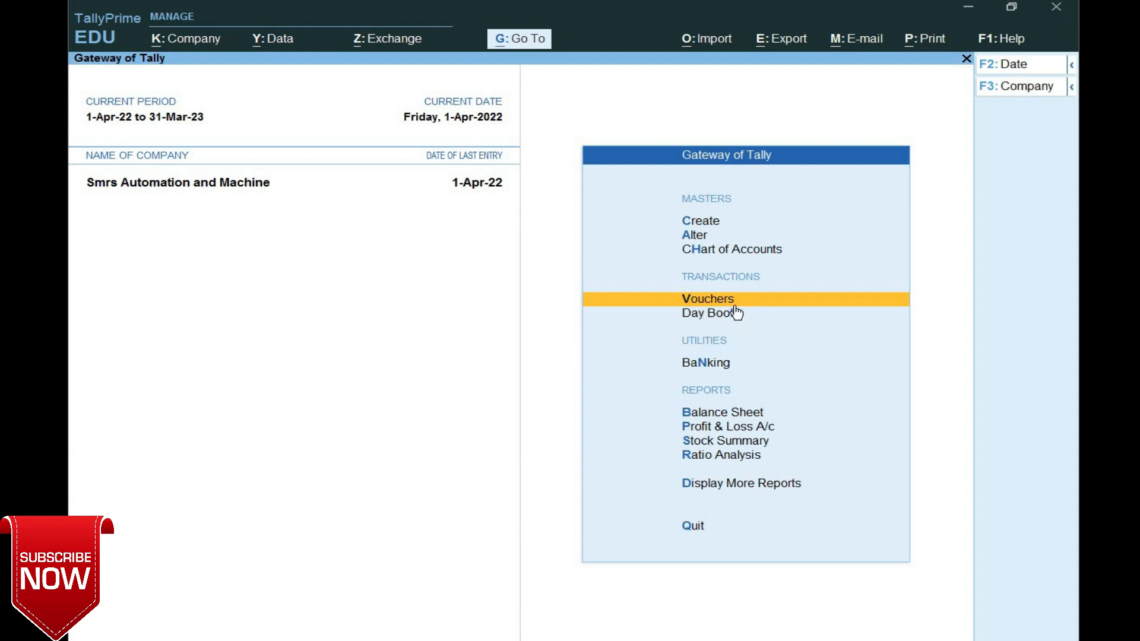
key("Return")
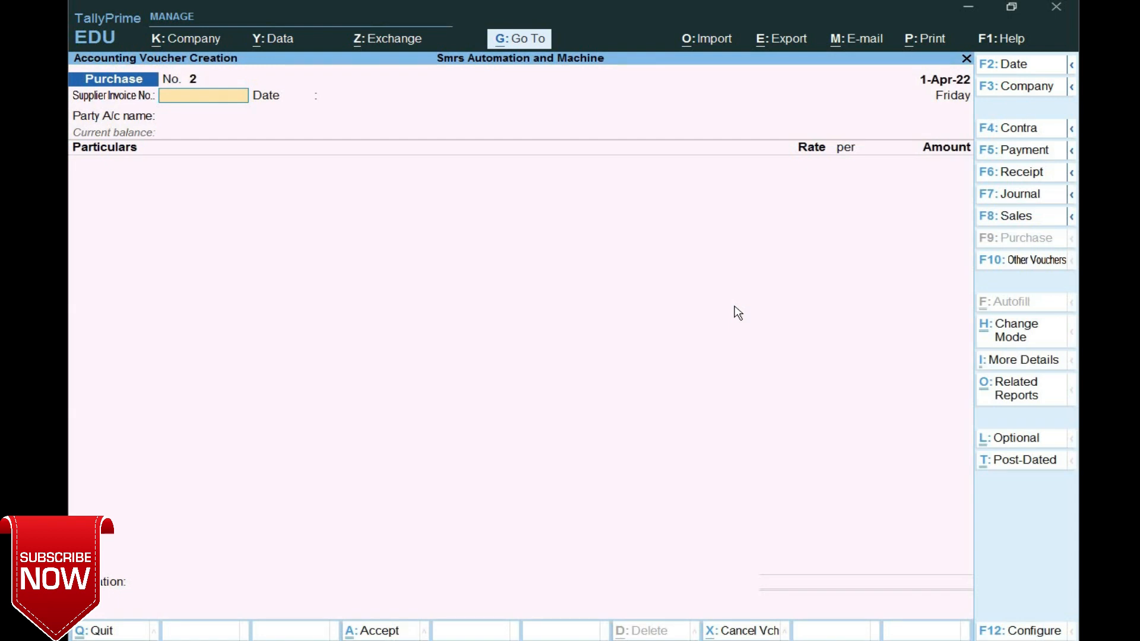
- Switch to a Journal voucher with reference 01 dated 1-Apr-22
key("F7")
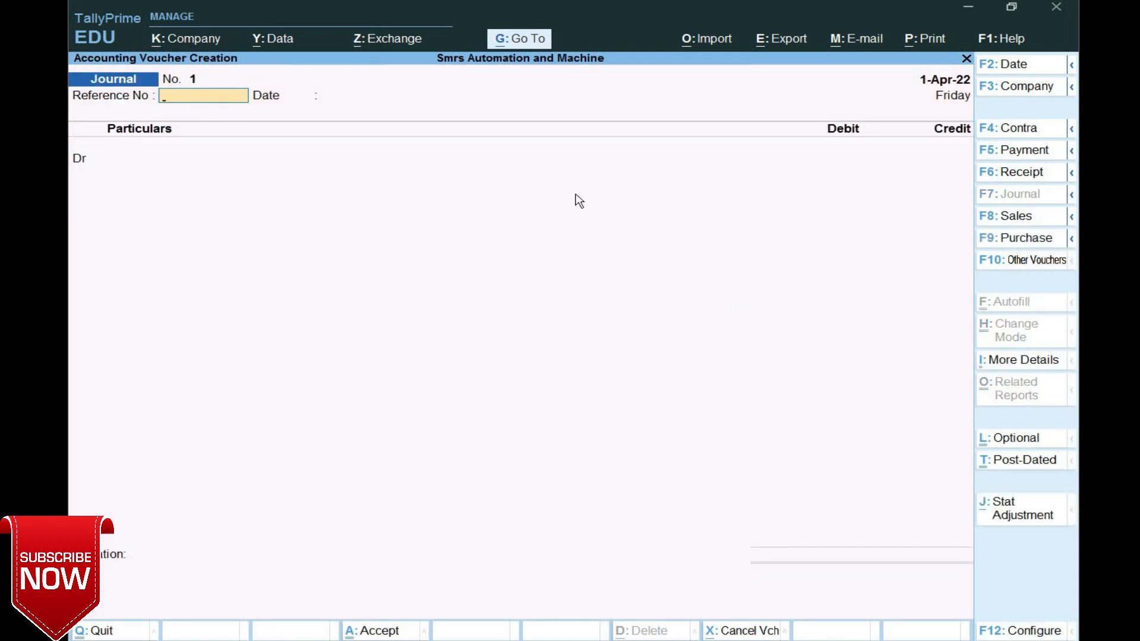
type("01")
key("Return")
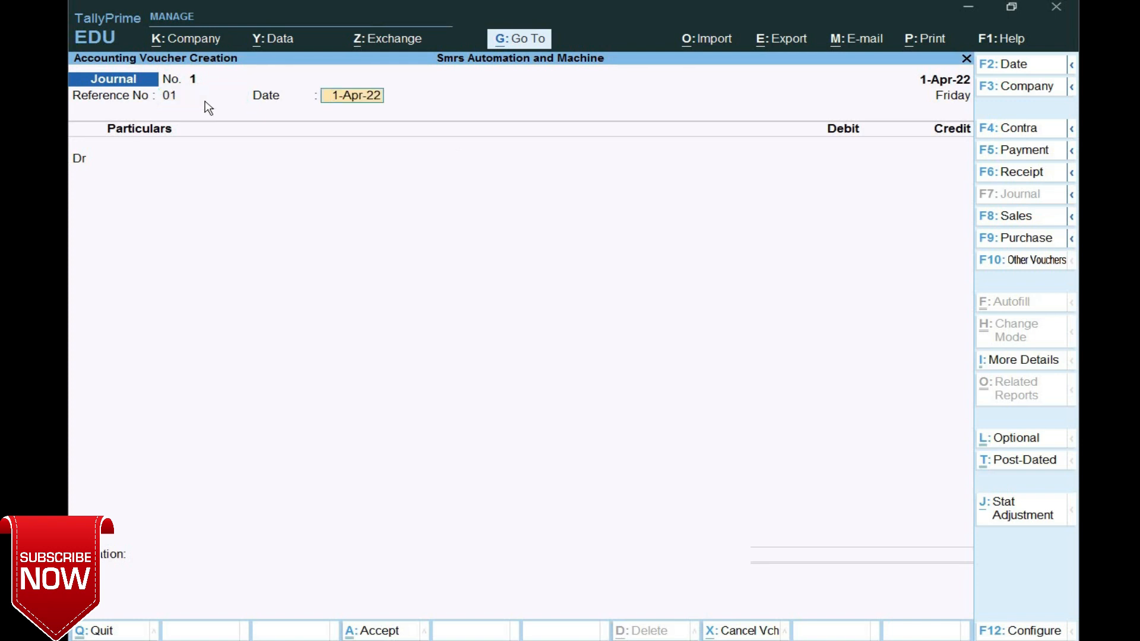
key("Return")
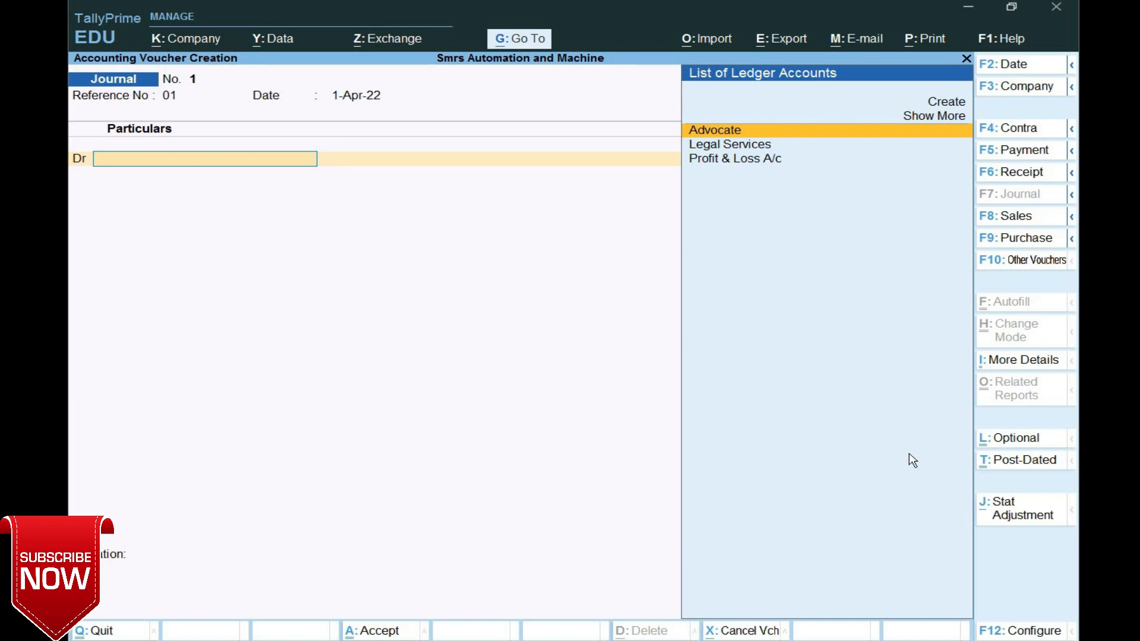
- Set the GST stat adjustment to Increase of Tax Liability, Purchase from Unregistered dealer
left_click(1056, 523)
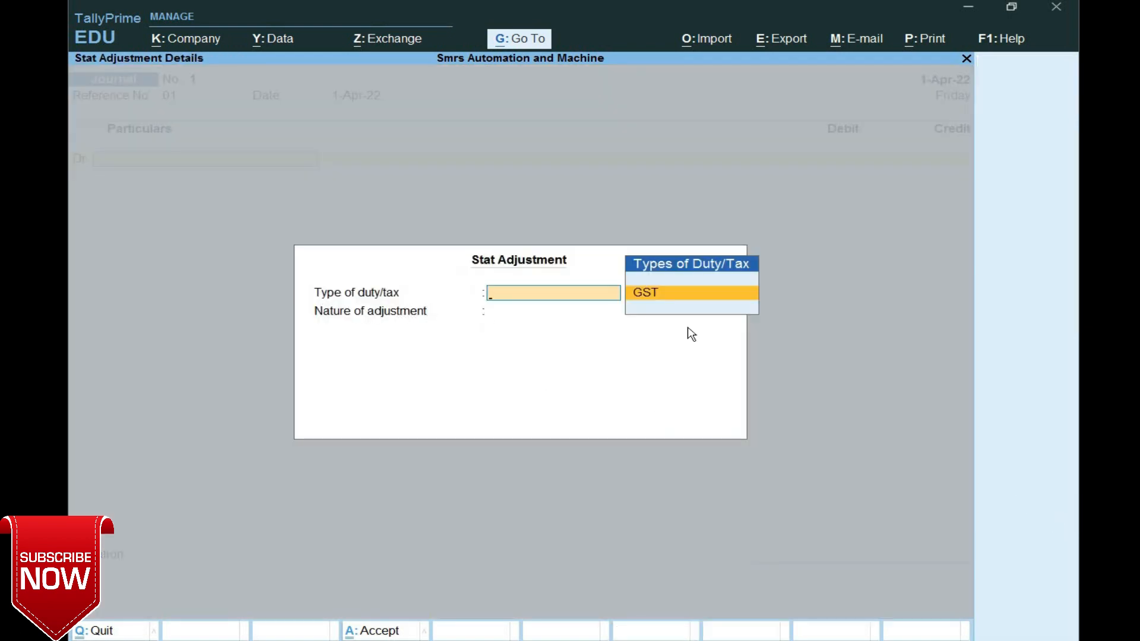
key("Return")
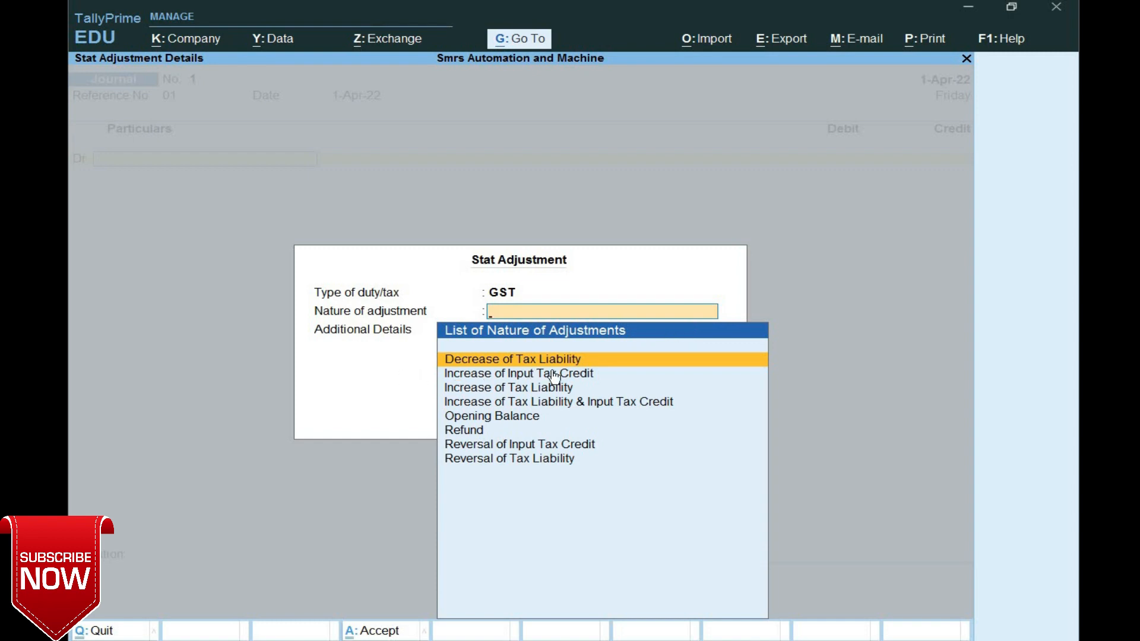
left_click(523, 392)
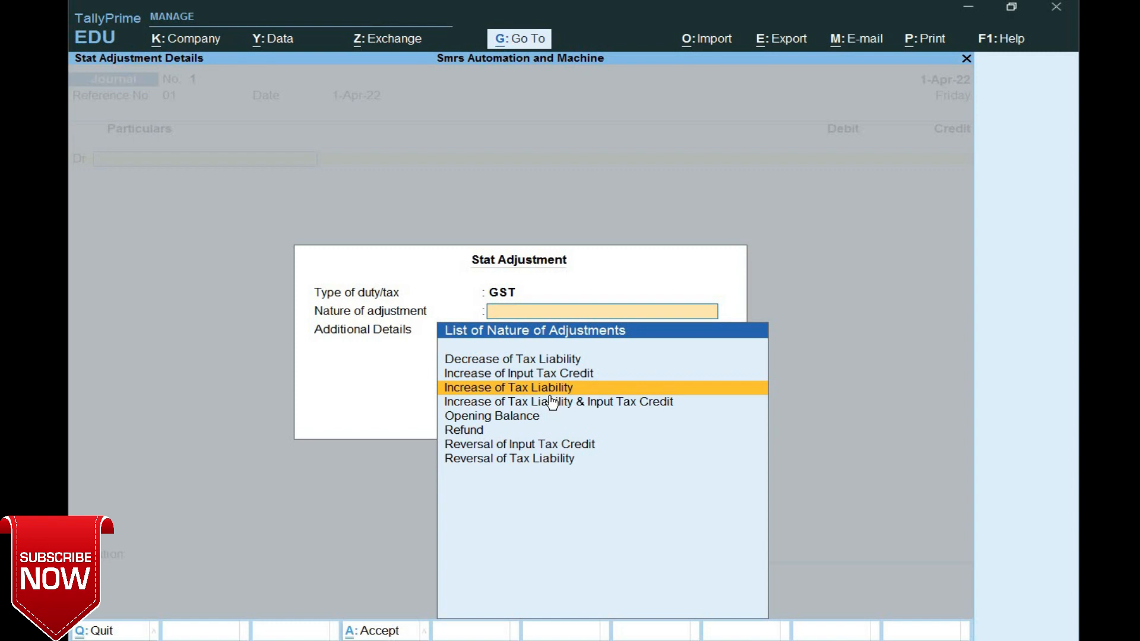
key("Return")
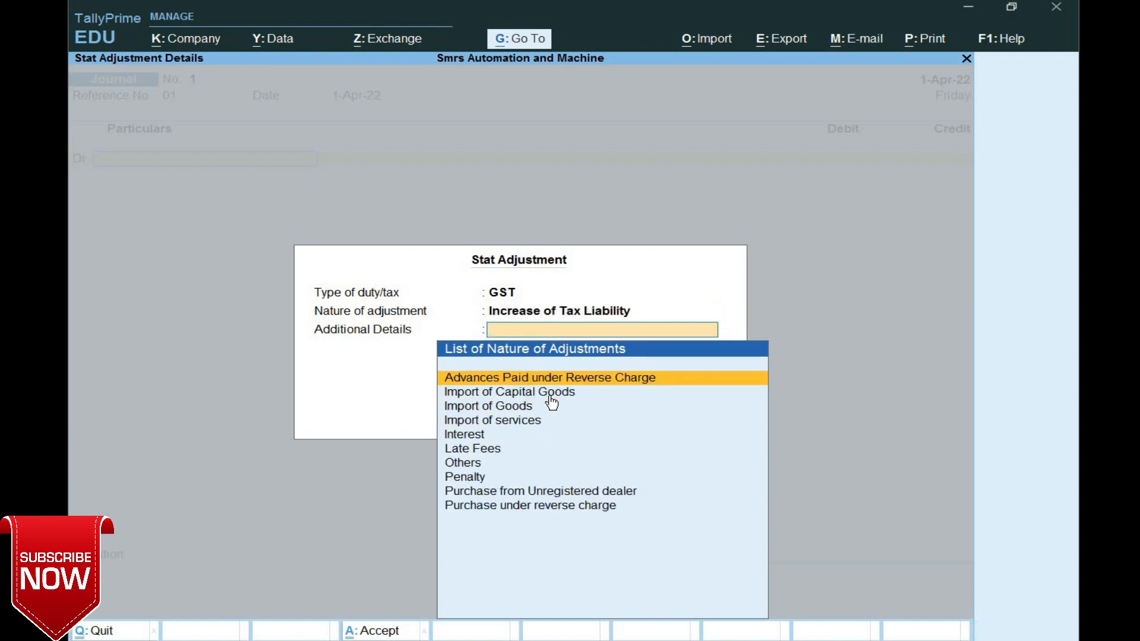
key("Down")
key("Down")
key("Down")
key("Down")
key("Down")
key("Down")
key("Down")
key("Down")
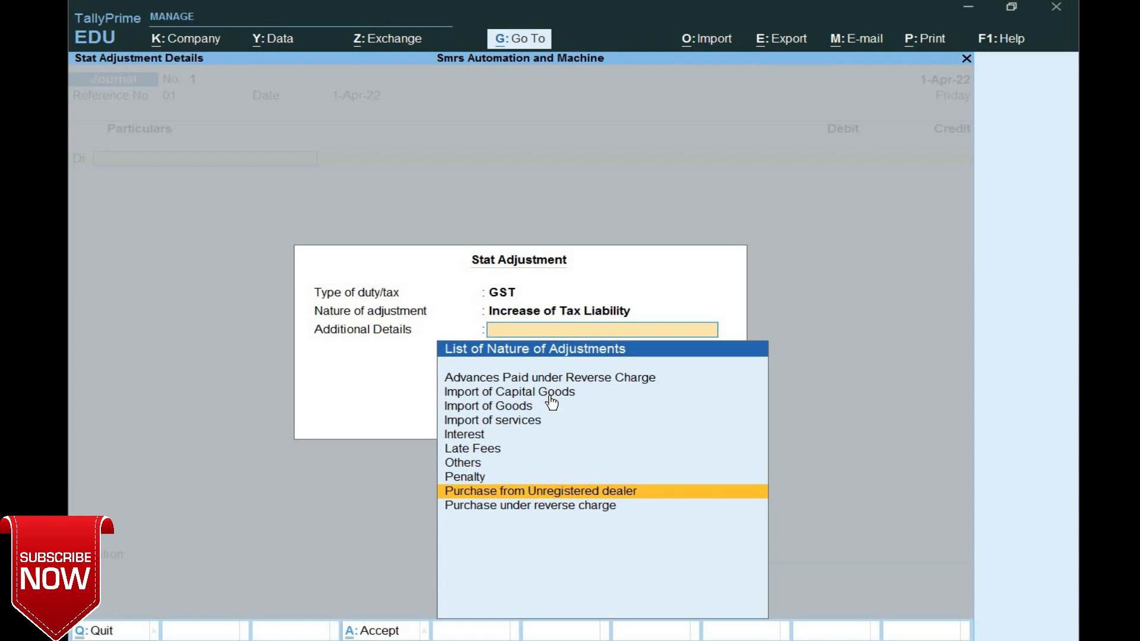
key("Return")
key("Return")
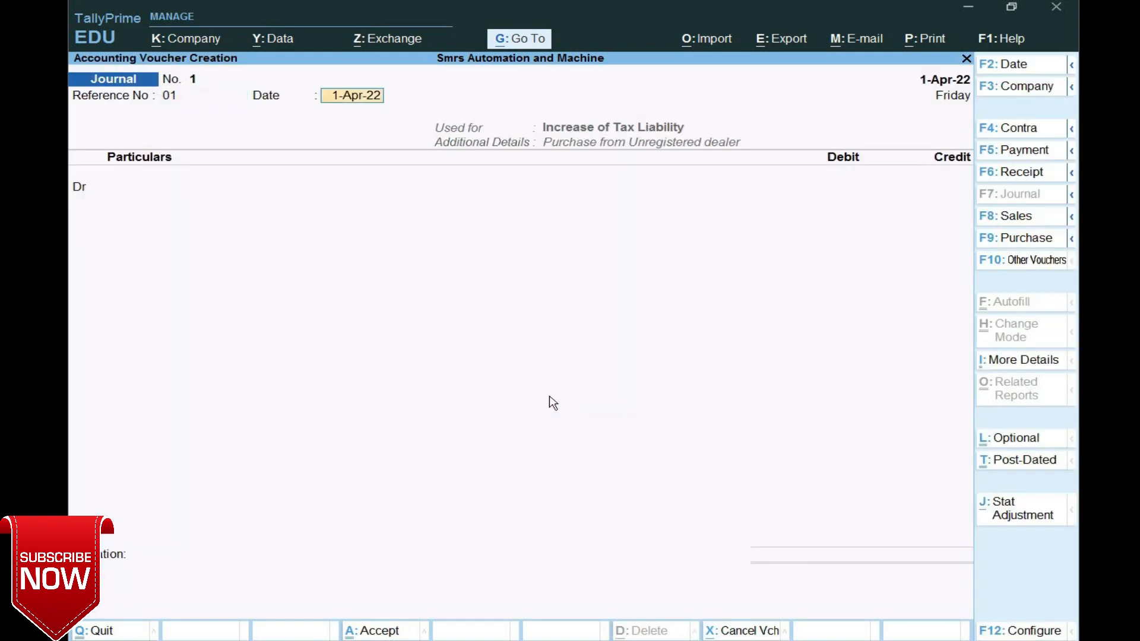
key("Return")
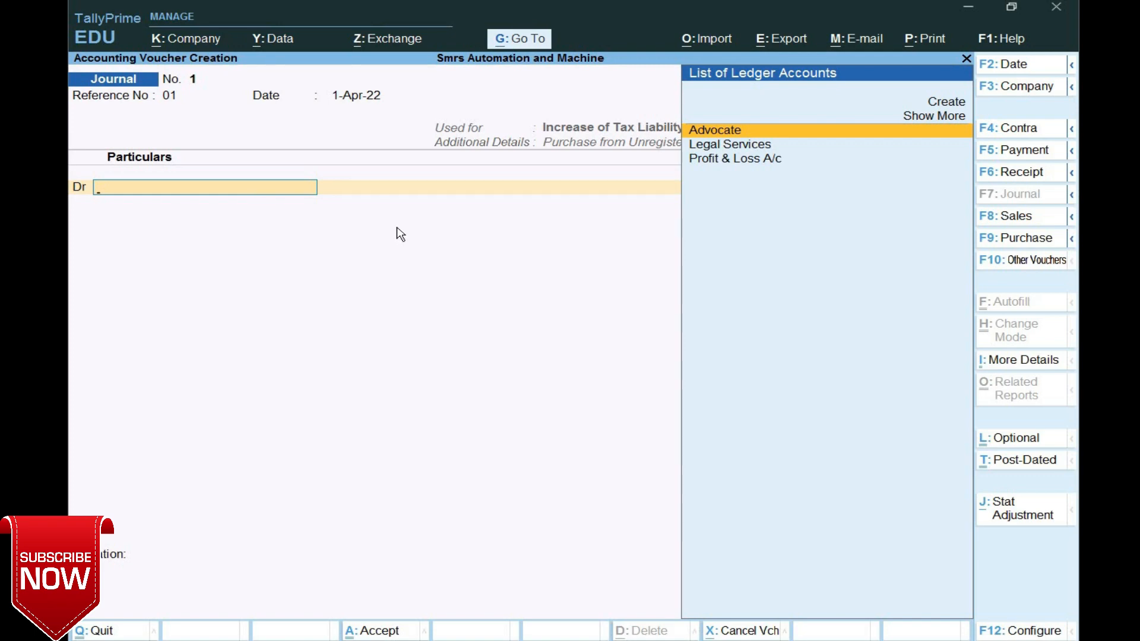
- Create the 'Tax Paid on Rcm' ledger under Current Assets with duty type Not Applicable
key("alt+c")
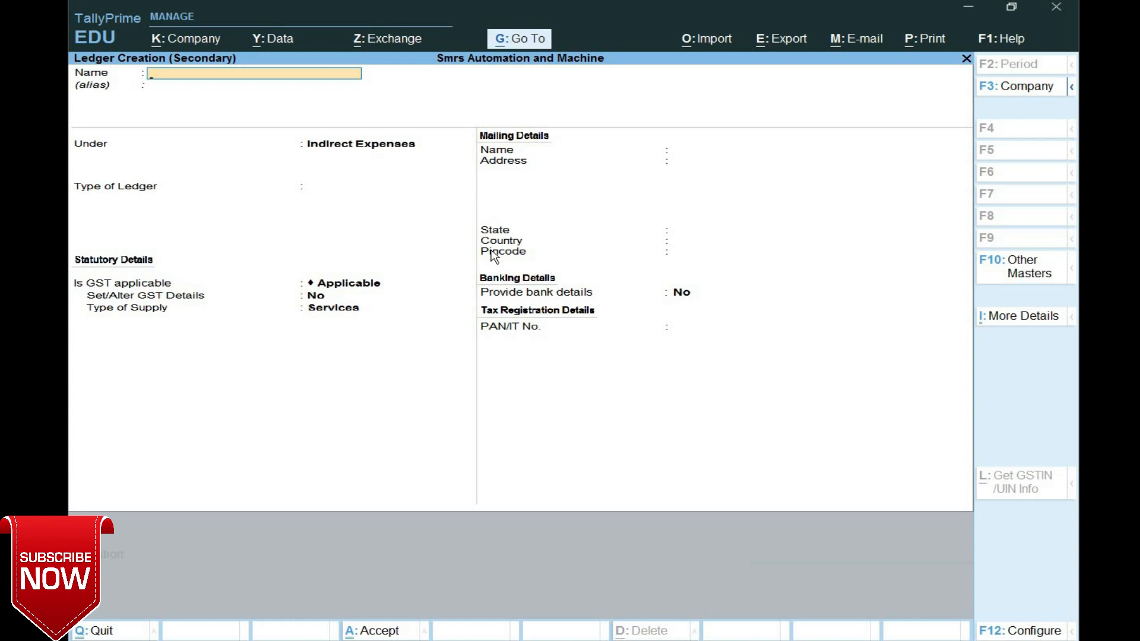
type("Tax Paid on Rcm")
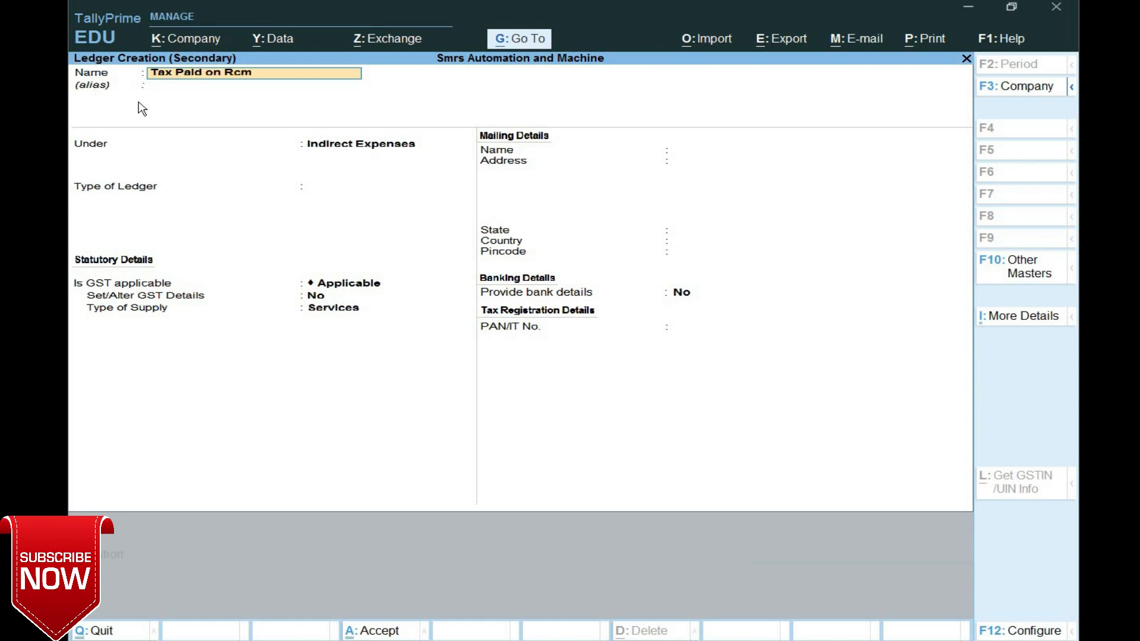
left_click(326, 146)
type("Cu")
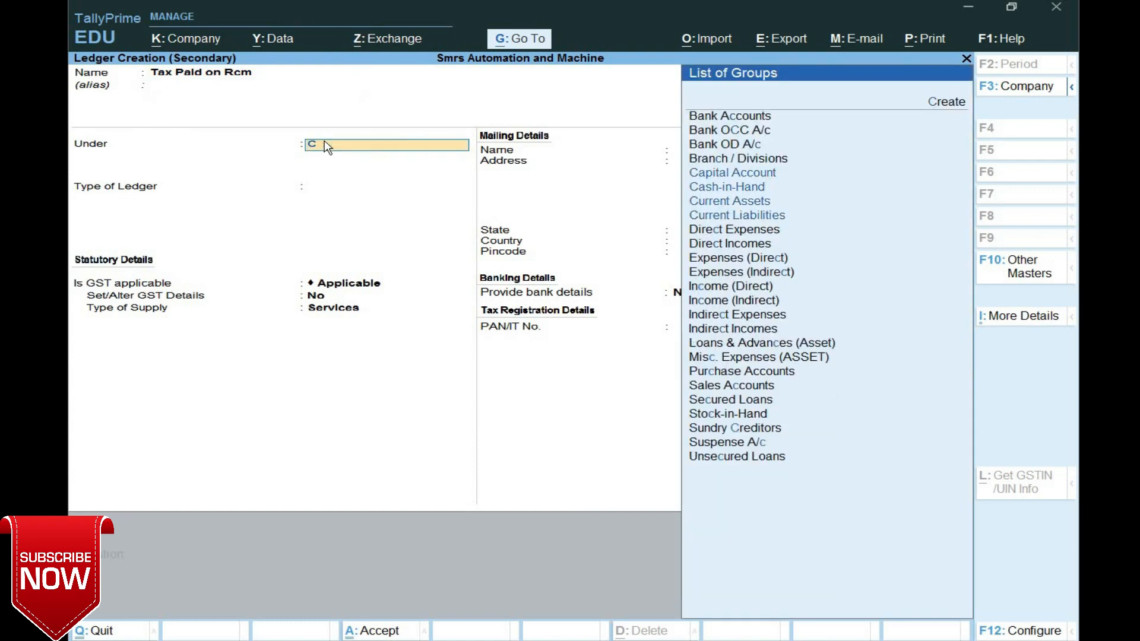
key("Down")
key("Down")
key("Up")
key("Up")
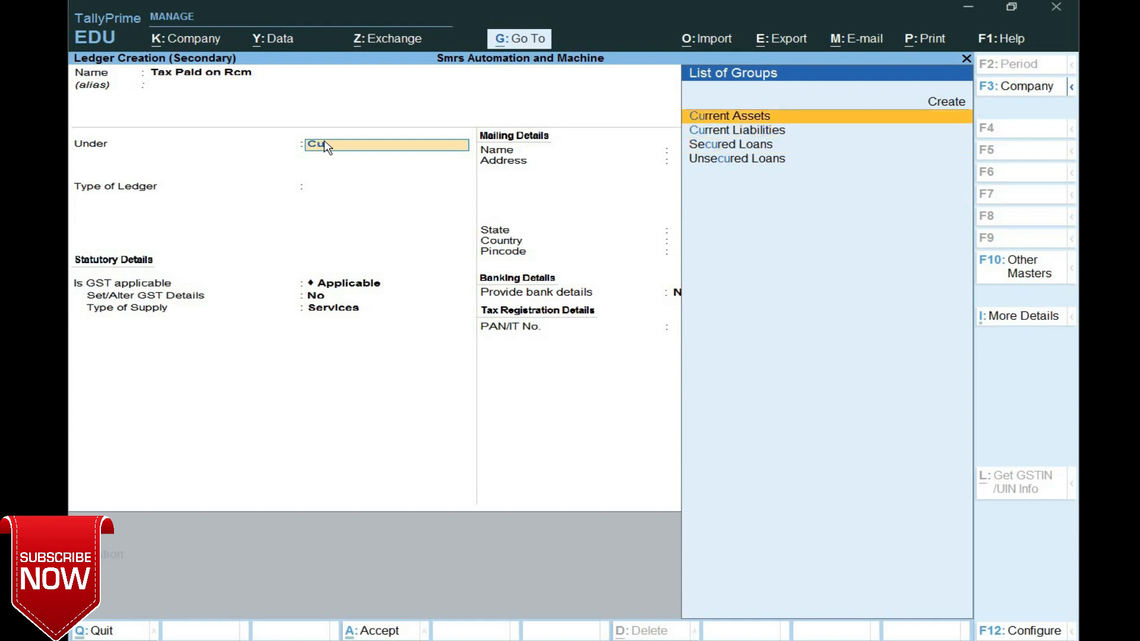
key("Return")
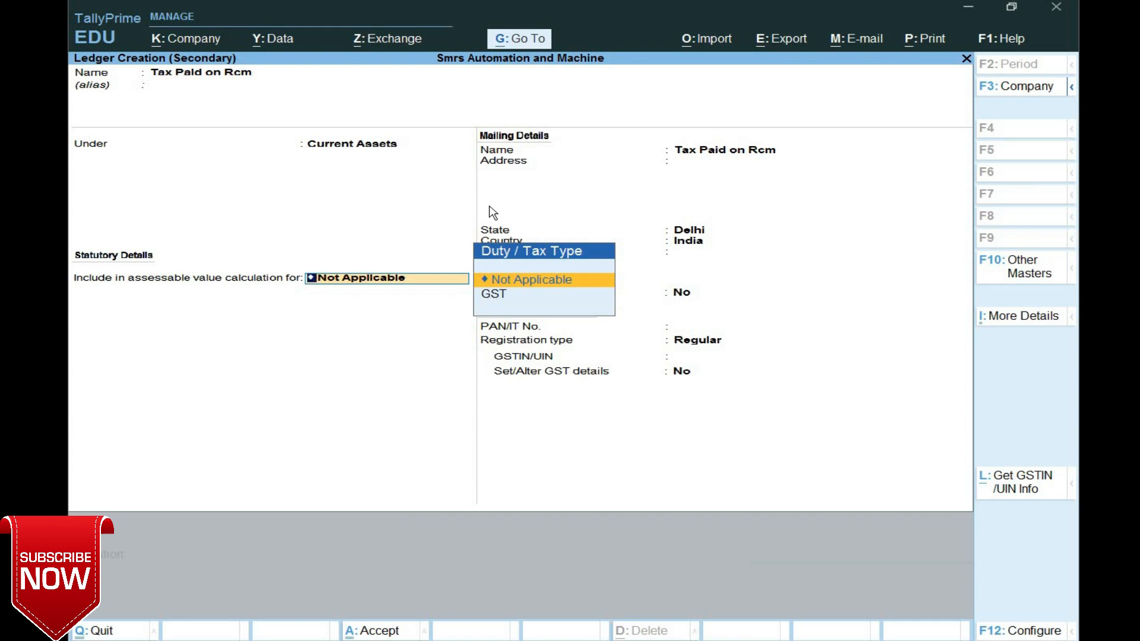
key("Return")
key("Return")
key("Return")
key("Return")
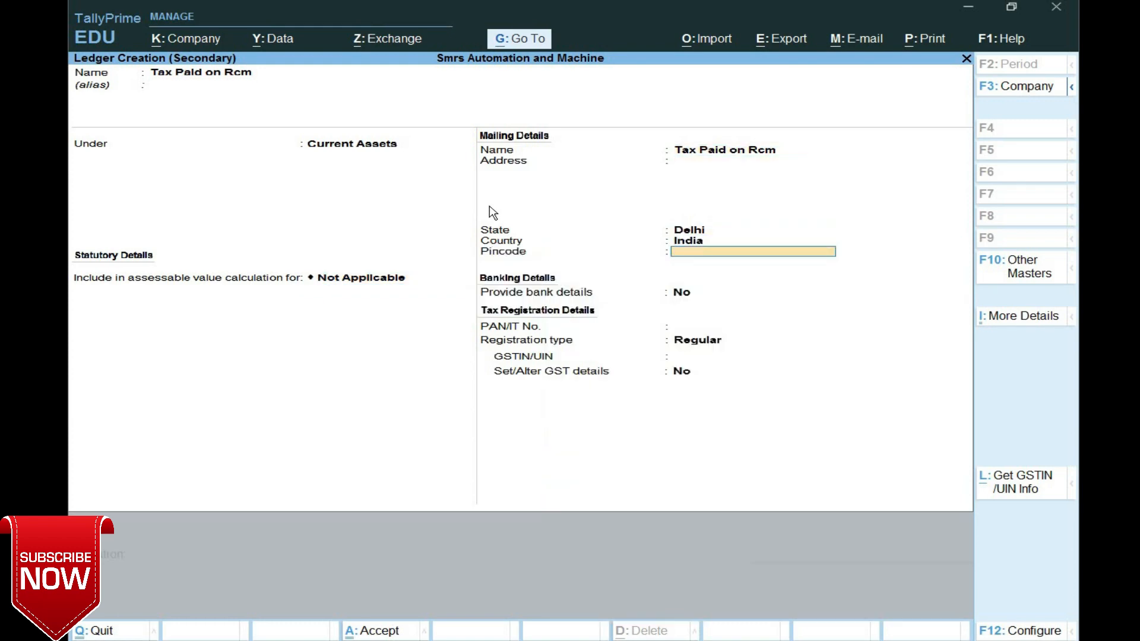
key("Return")
key("Return")
key("Return")
key("Return")
key("Return")
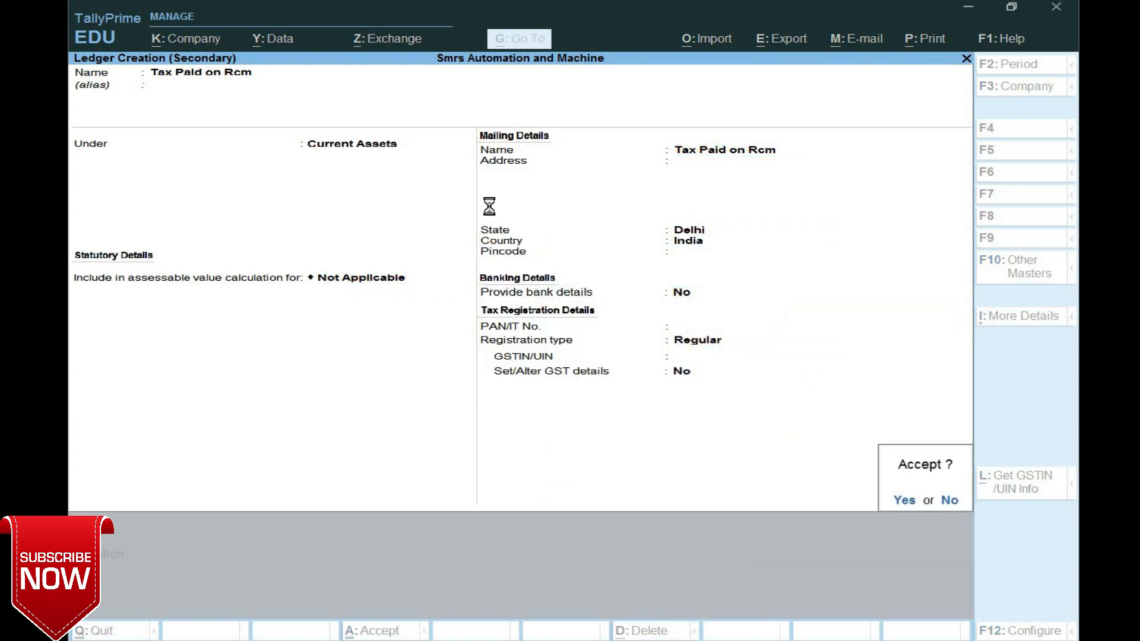
key("Return")
- Debit Tax Paid on Rcm with 3,600.00 and begin the credit line
type("36000")
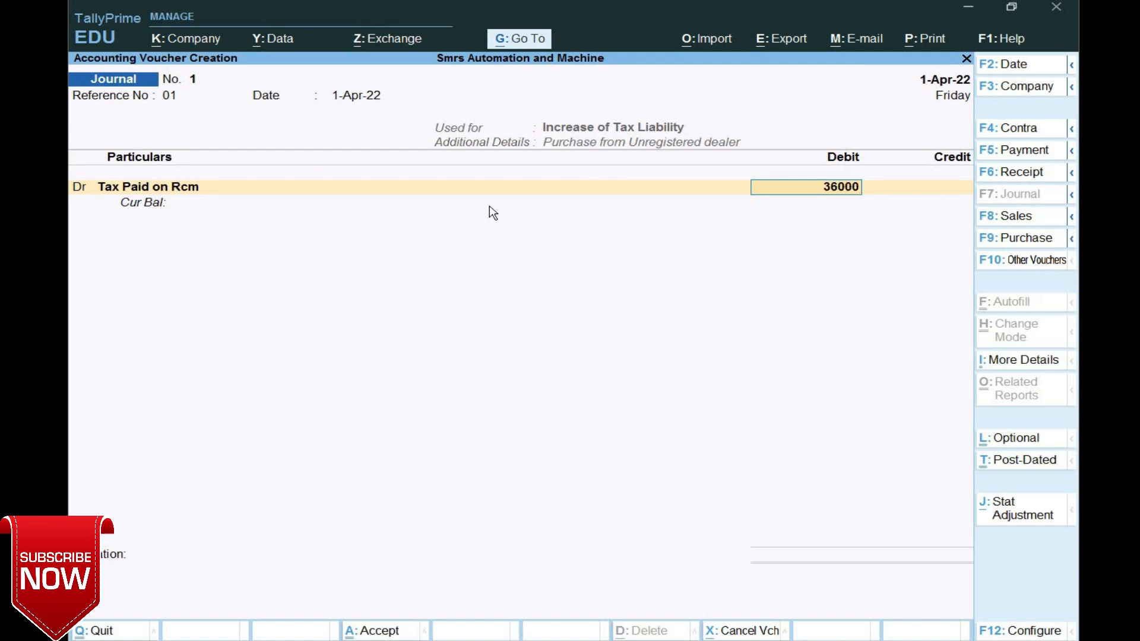
key("BackSpace")
key("Return")
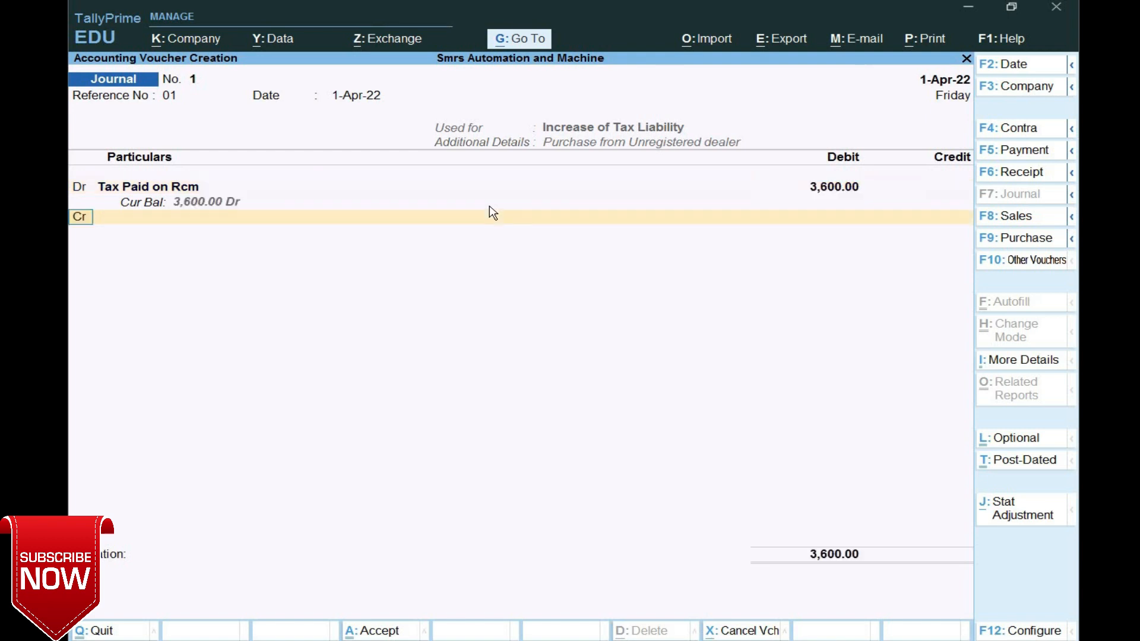
key("Return")
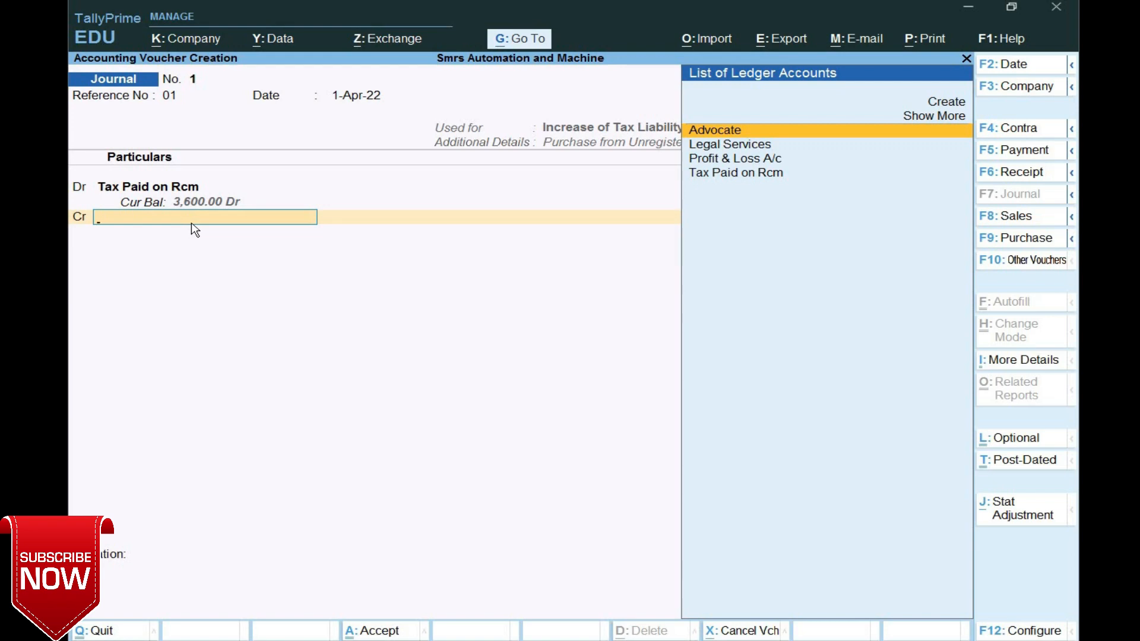
key("alt+c")
- Create ledger 'Output Cgst@9%(Rcm)' under Duties & Taxes as GST Central Tax at 9%
type("Out")
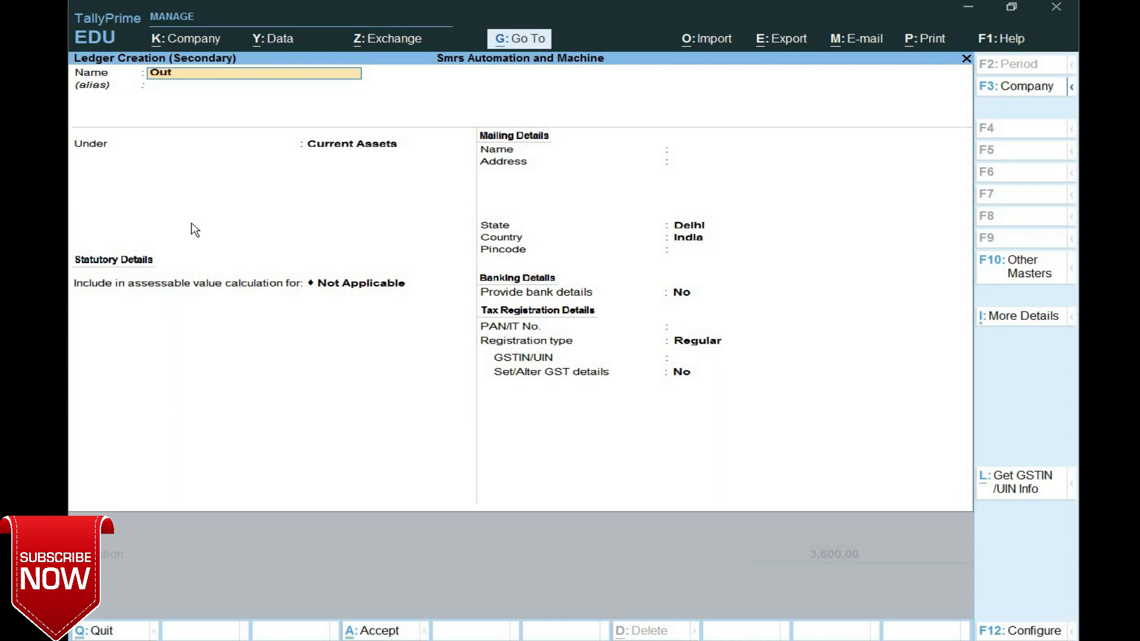
type("put Cgst@9%")
key("Return")
type("Du")
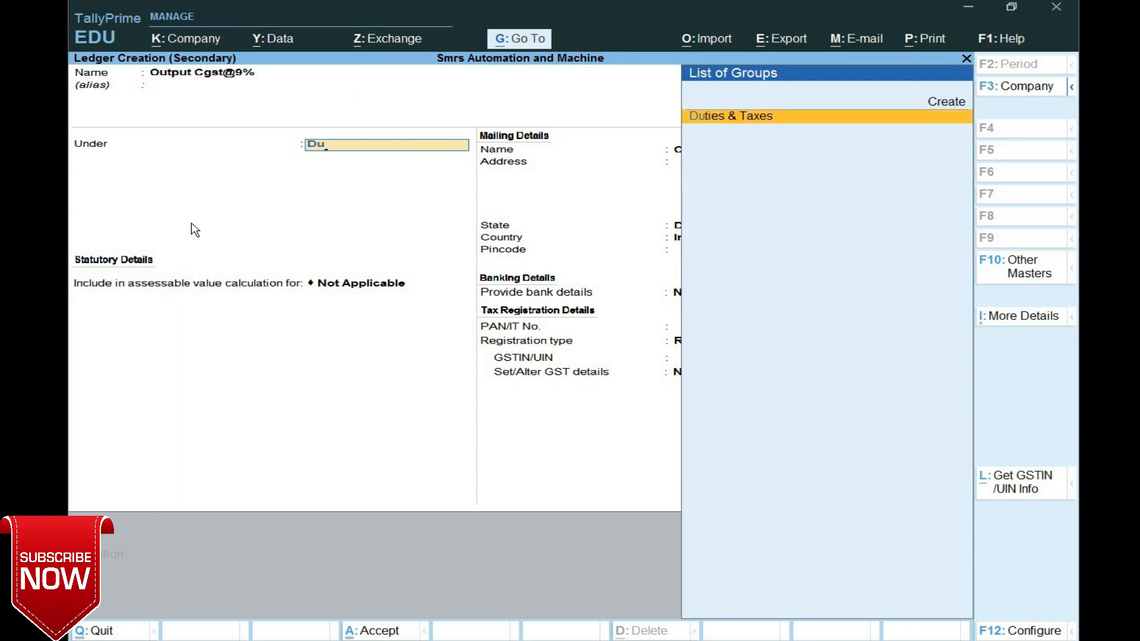
key("Return")
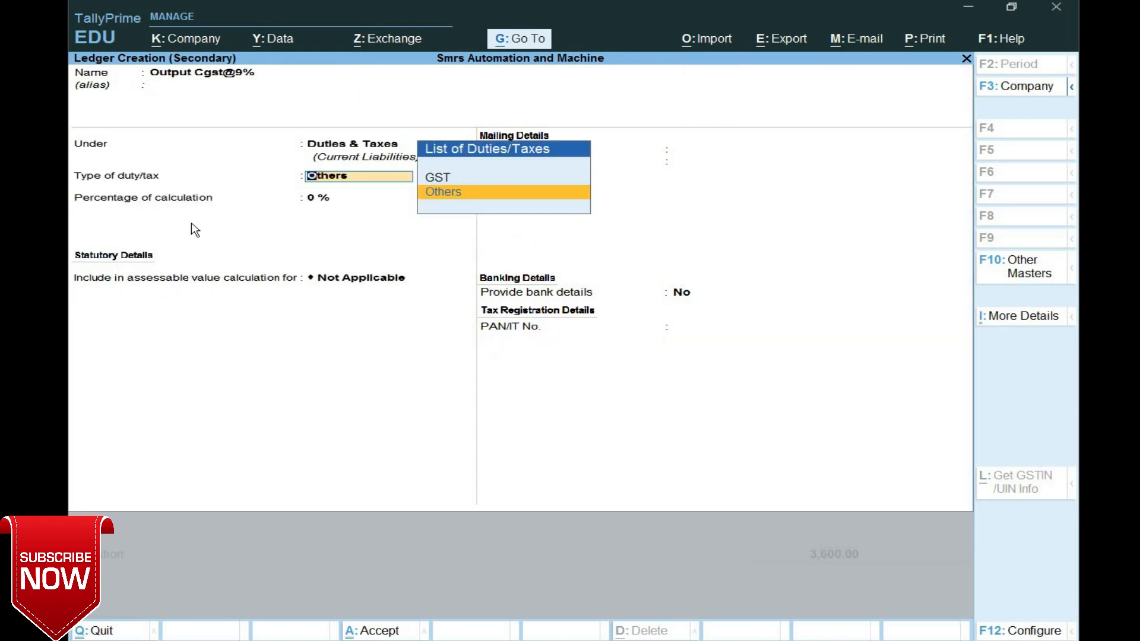
key("Up")
key("Return")
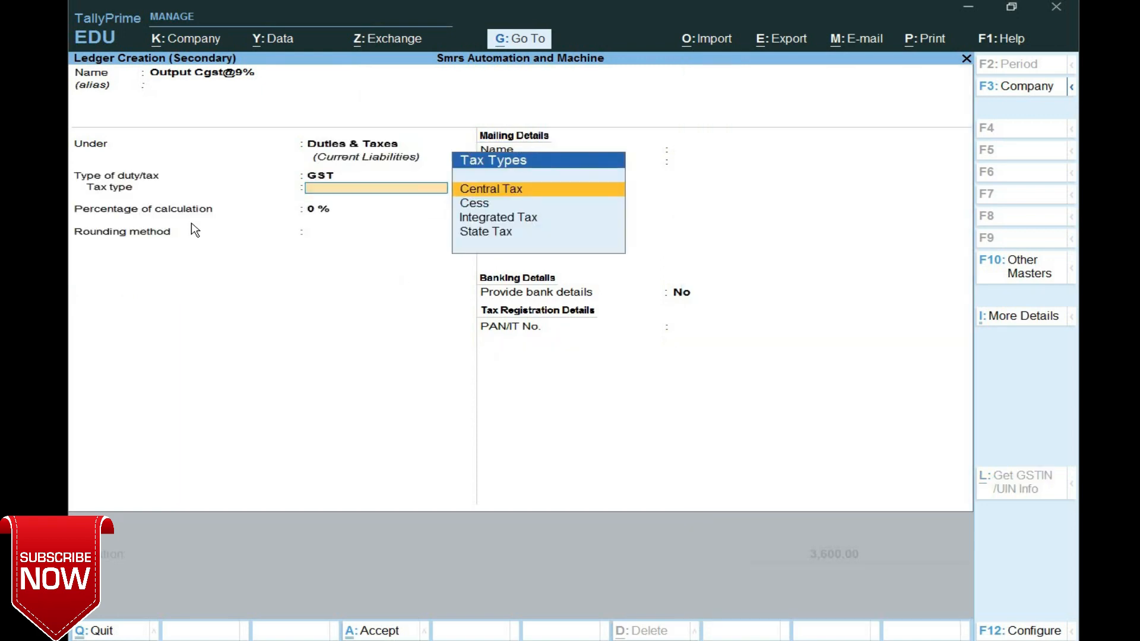
key("Return")
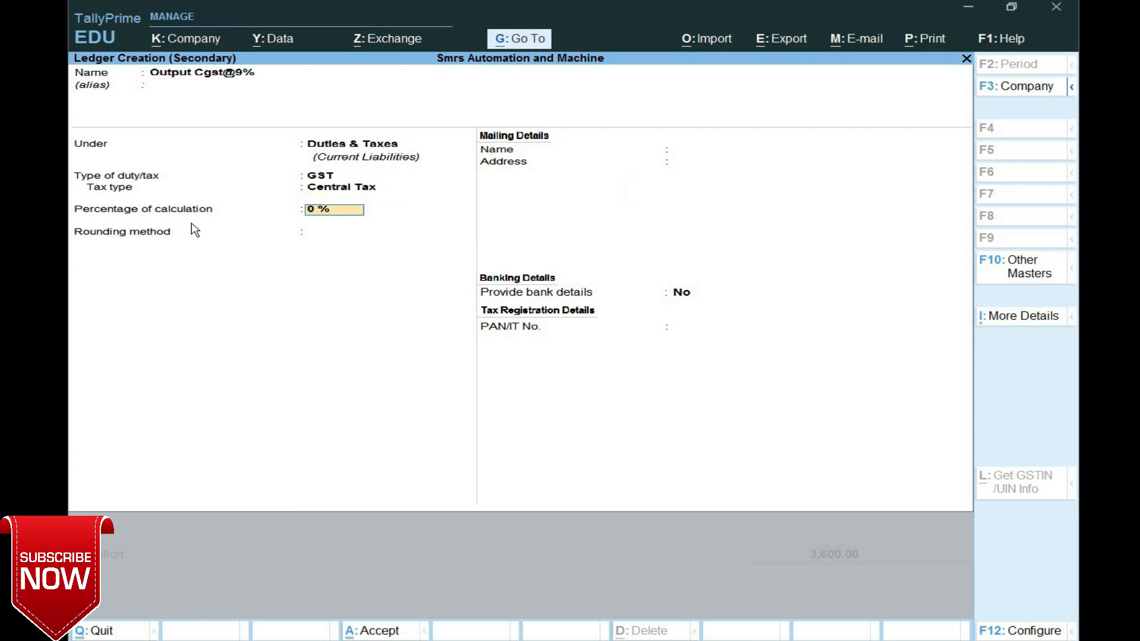
type("9")
key("Return")
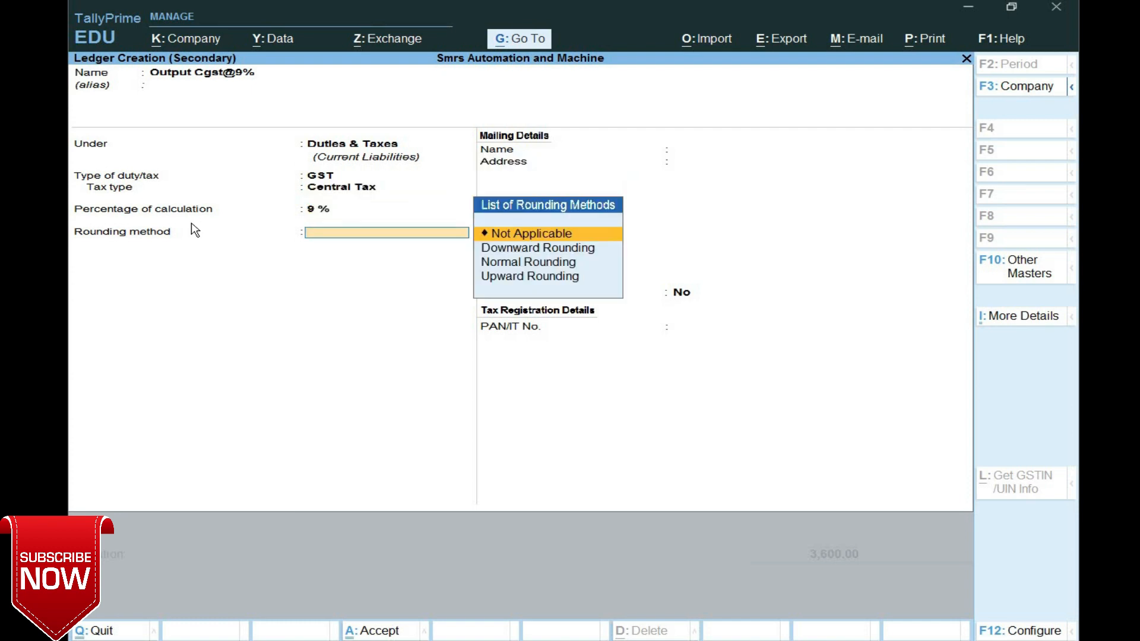
key("BackSpace")
key("BackSpace")
key("BackSpace")
key("BackSpace")
key("BackSpace")
key("BackSpace")
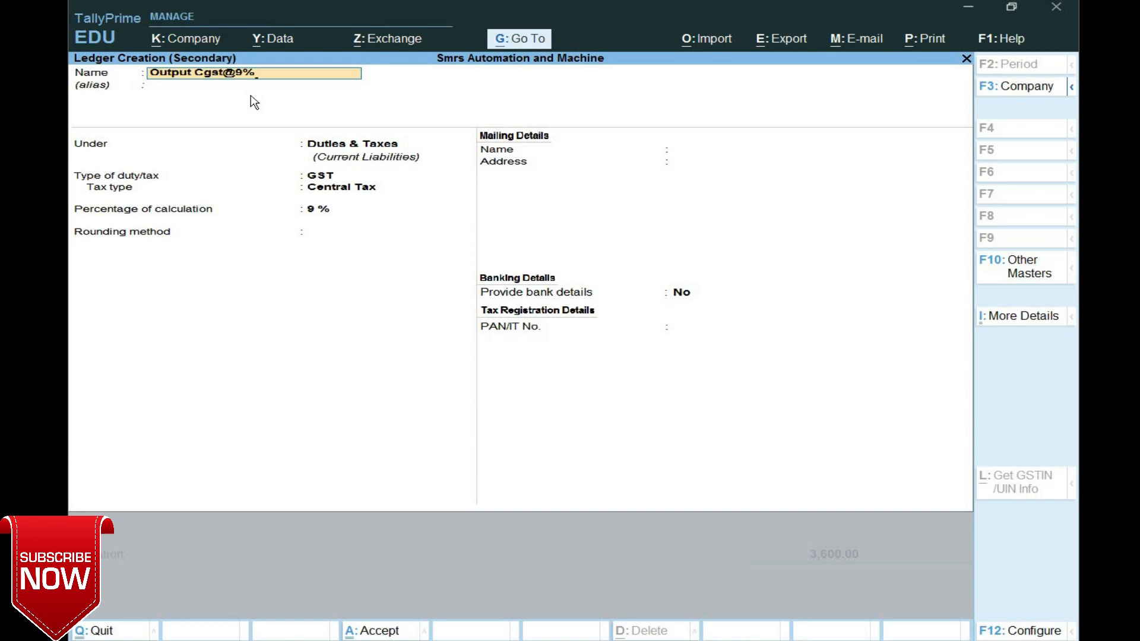
type("(Rcm)")
key("Return")
key("Return")
key("Return")
key("Return")
key("Return")
key("Return")
key("Return")
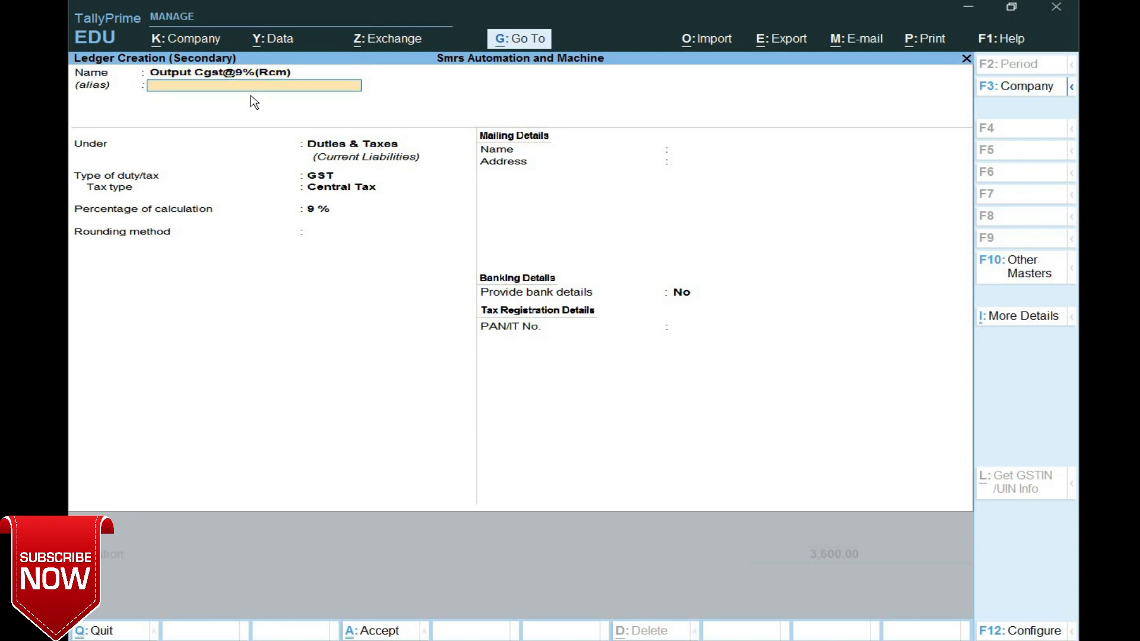
key("Return")
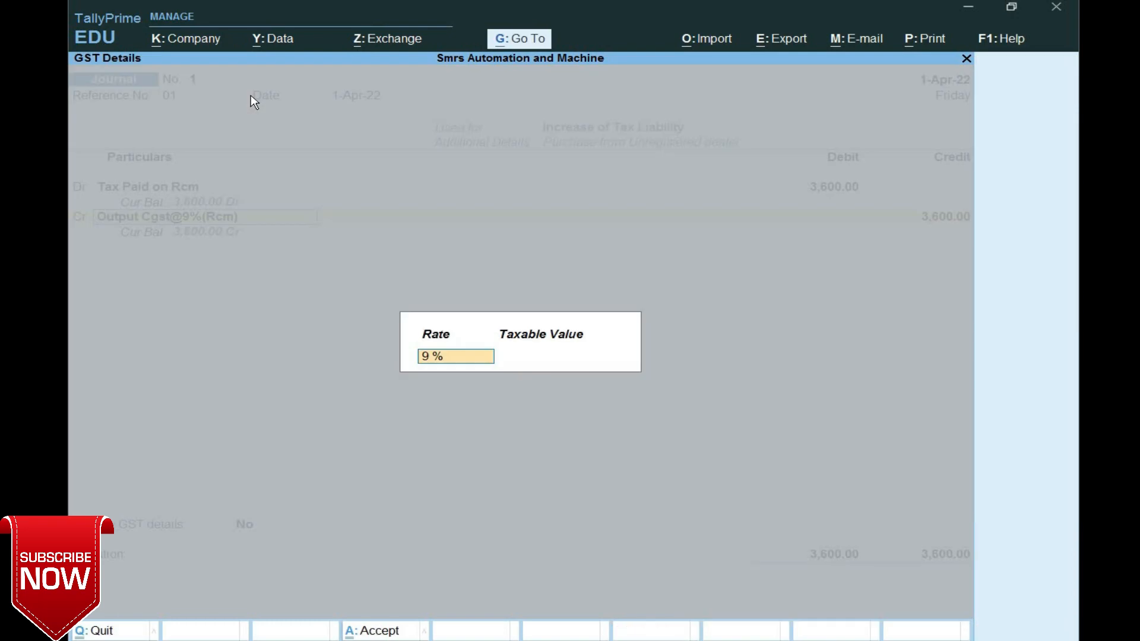
- Credit Output Cgst@9%(Rcm) with 1,800.00 in the journal
key("Return")
key("Return")
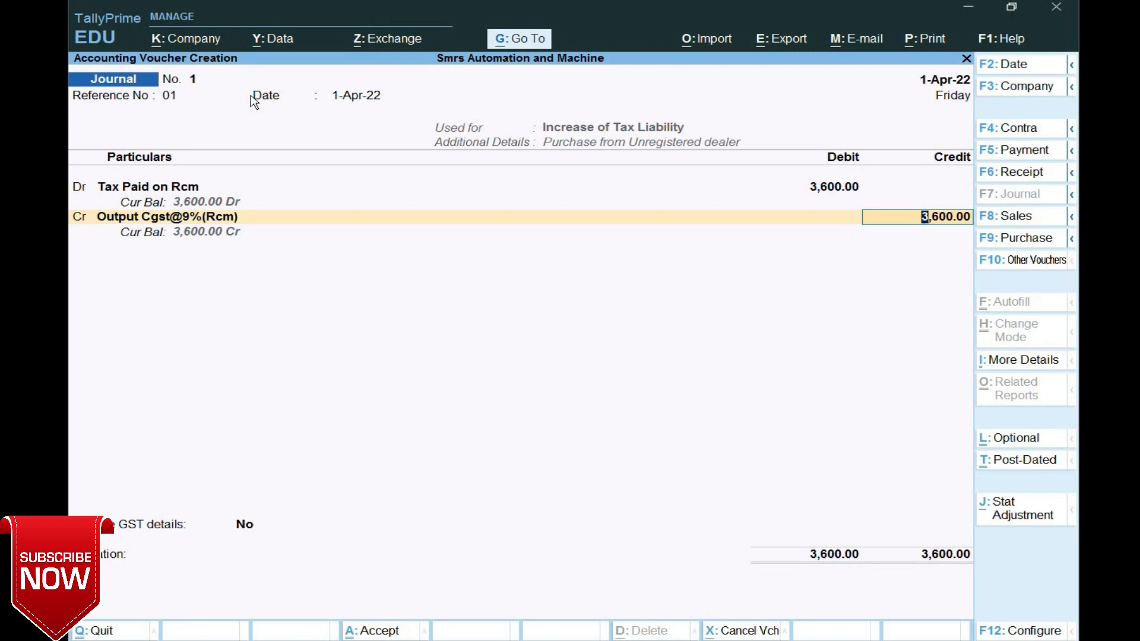
type("1800")
key("Return")
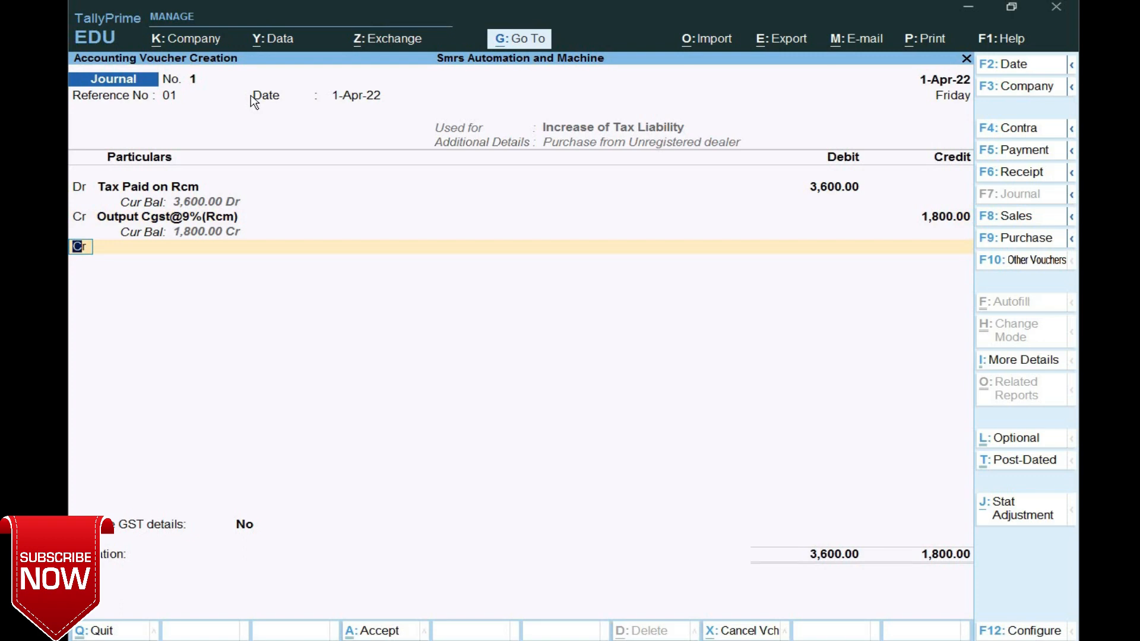
key("Return")
- Create 'Outputsgst@9%(Rcm)' under Duties & Taxes as GST State Tax 9% and credit it 1,800.00
key("alt+c")
type("O")
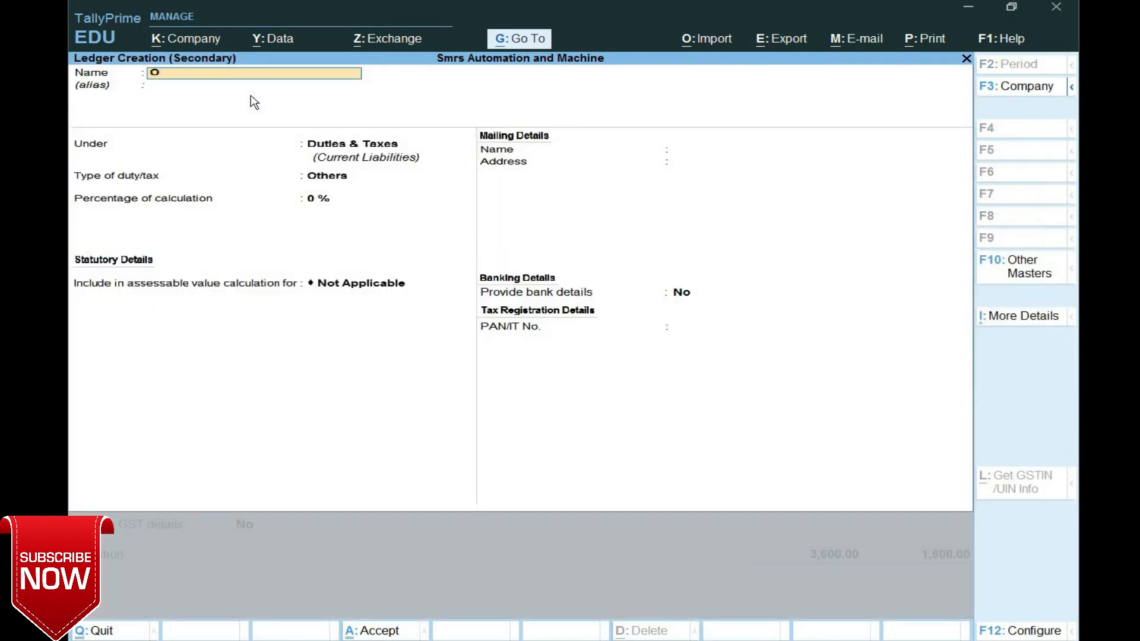
type("utputsgst@9%(")
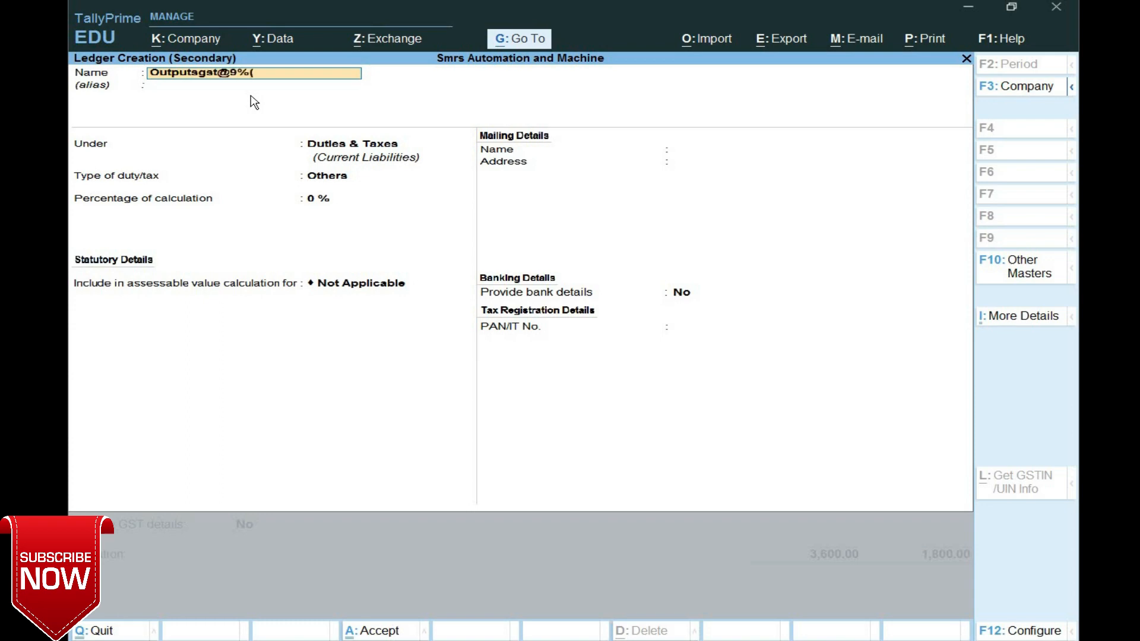
type("Rcm)")
key("Return")
key("Return")
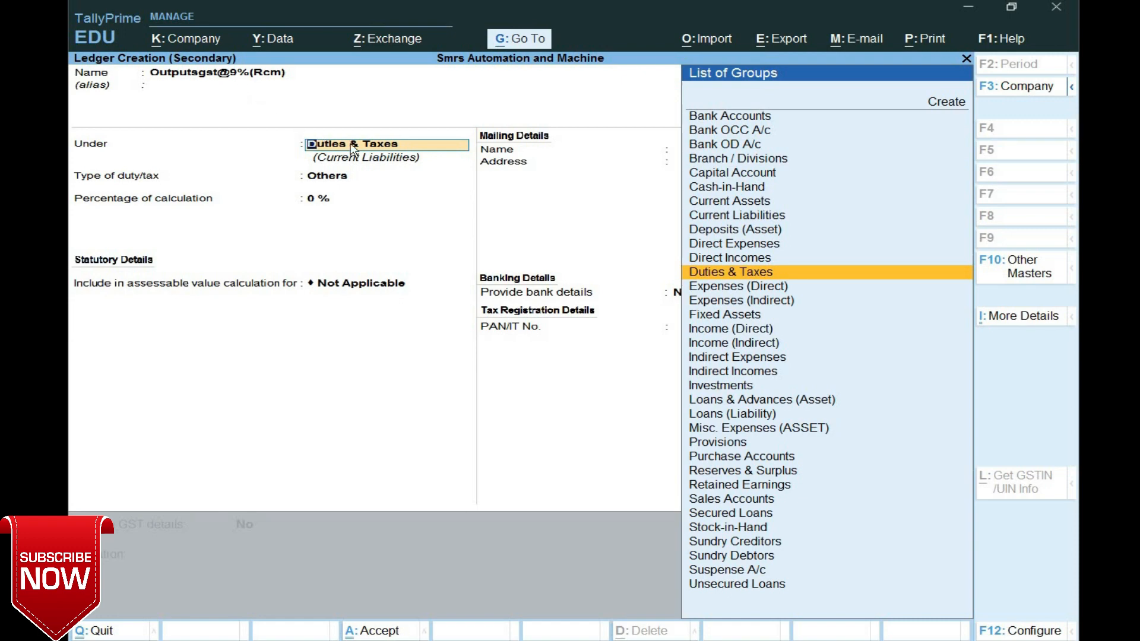
key("Return")
key("Up")
key("Return")
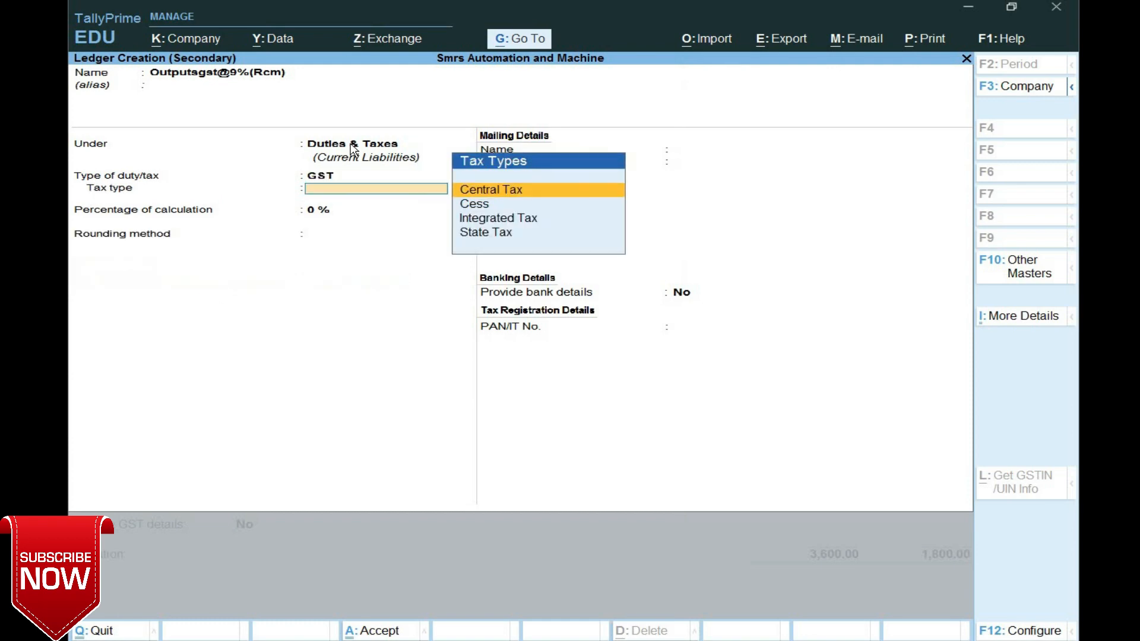
key("Down")
key("Down")
key("Down")
key("Return")
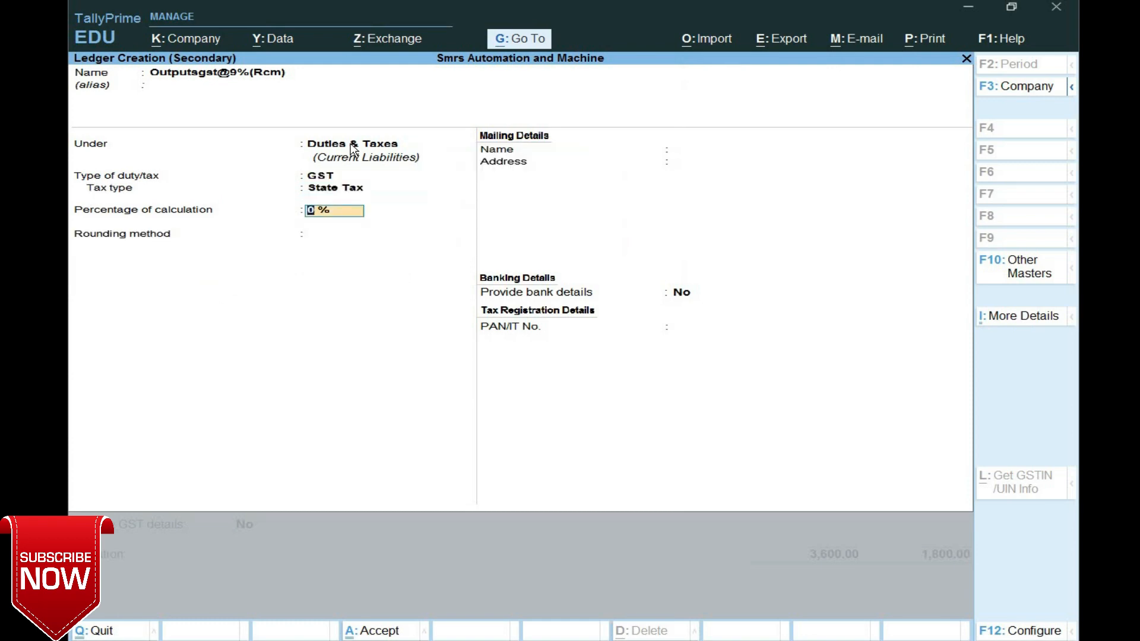
type("9")
key("Return")
key("Return")
key("Return")
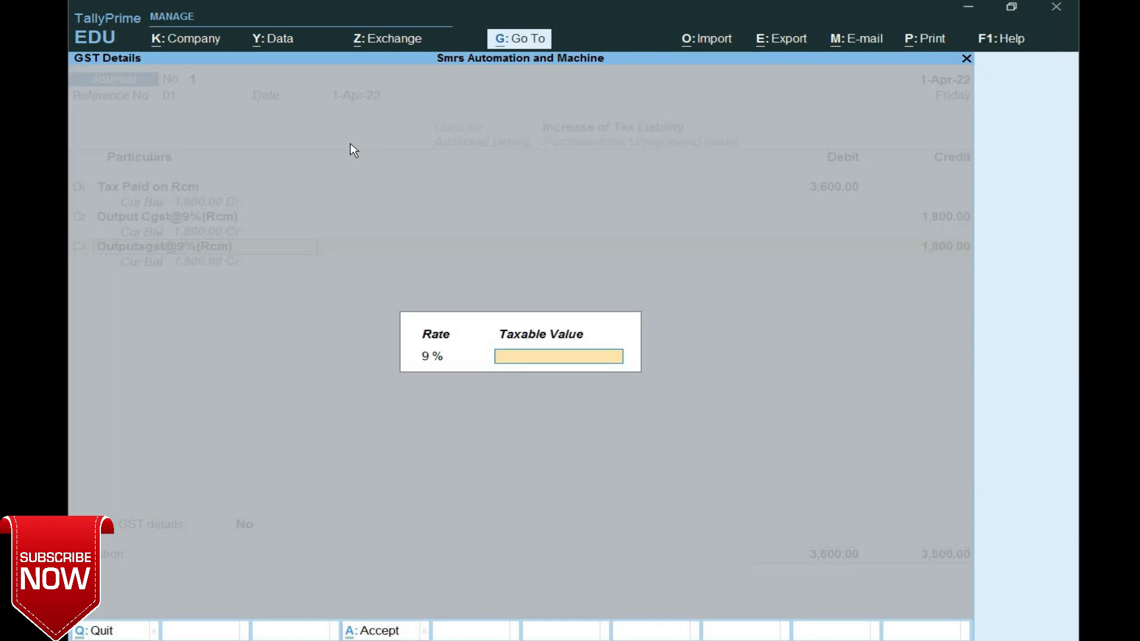
key("Return")
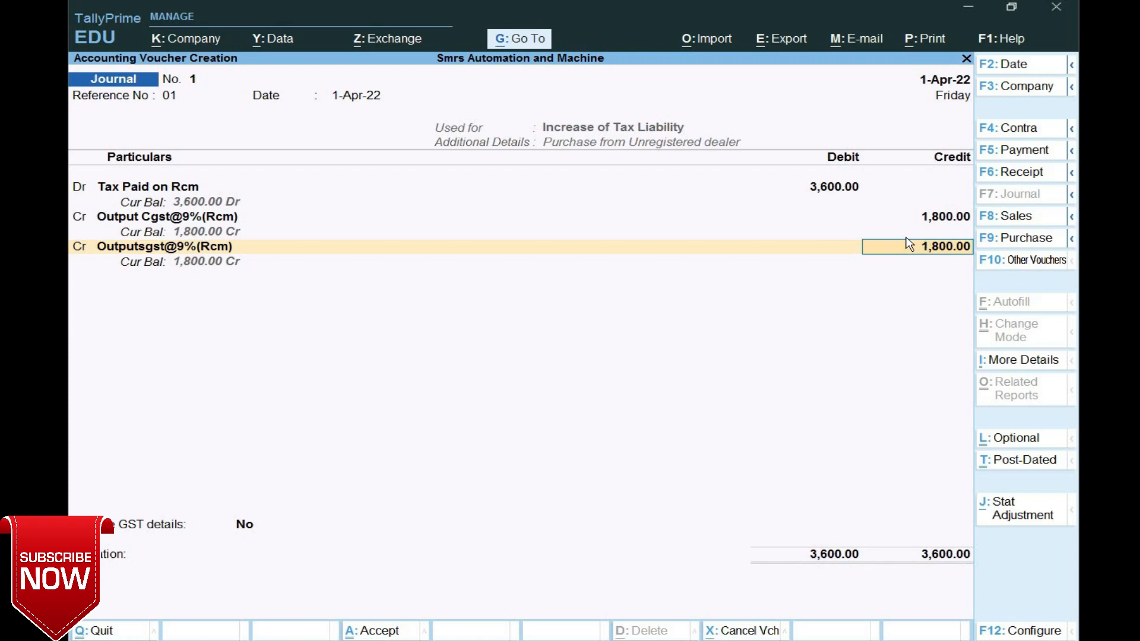
key("Return")
key("Return")
key("Return")
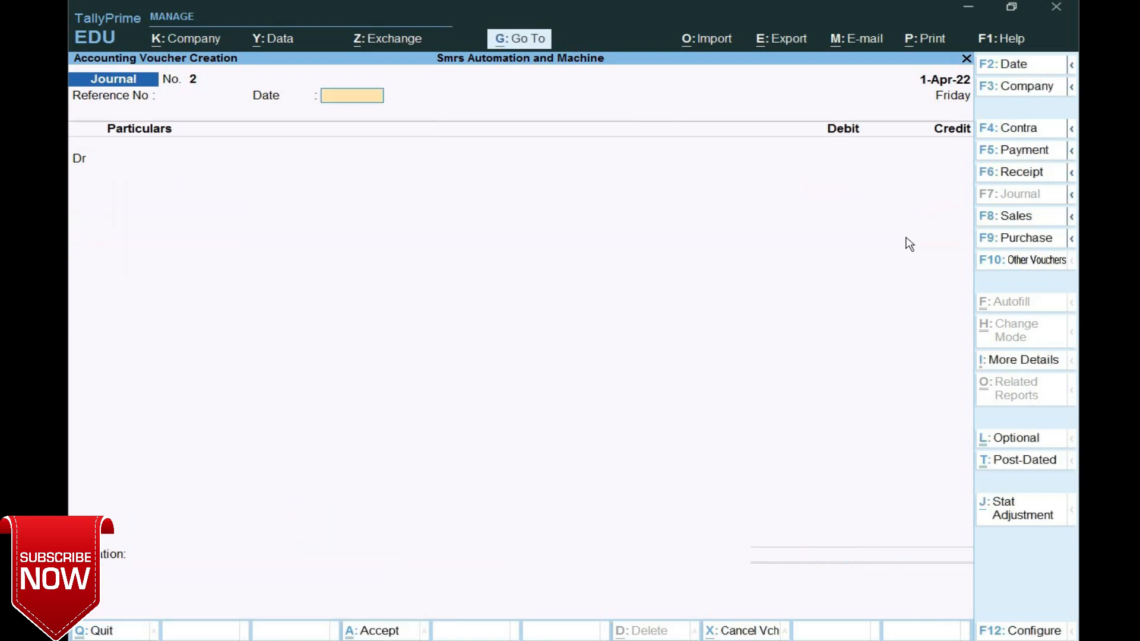
- Open the Balance Sheet and drill into Duties & Taxes 3,600.00 to see its ledgers
key("Escape")
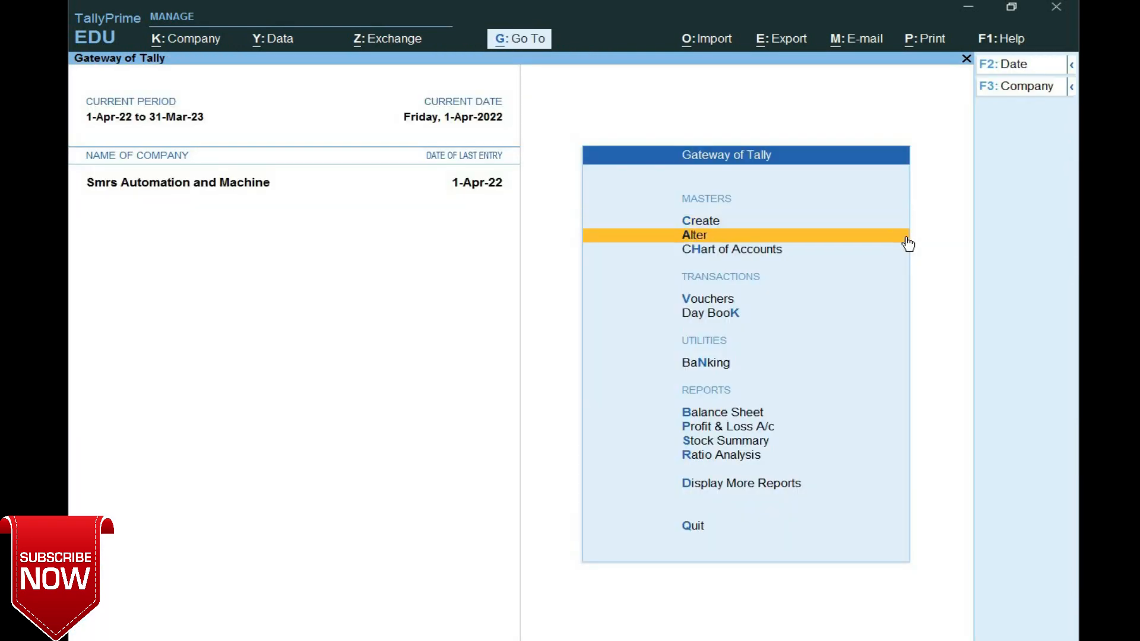
key("Down")
key("Down")
key("Return")
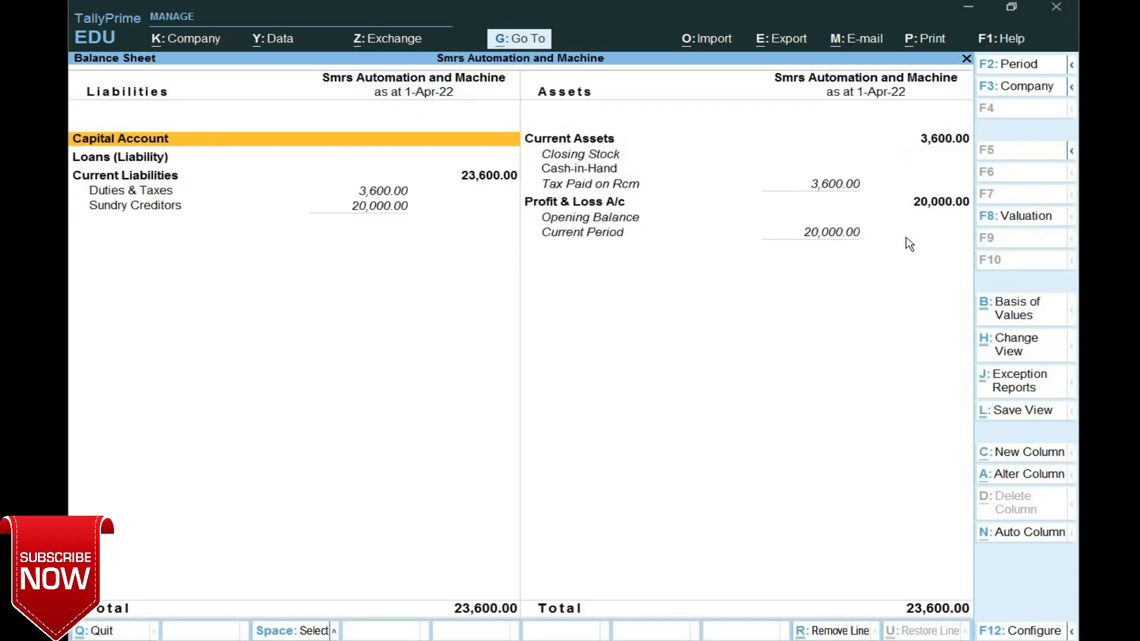
left_click(401, 195)
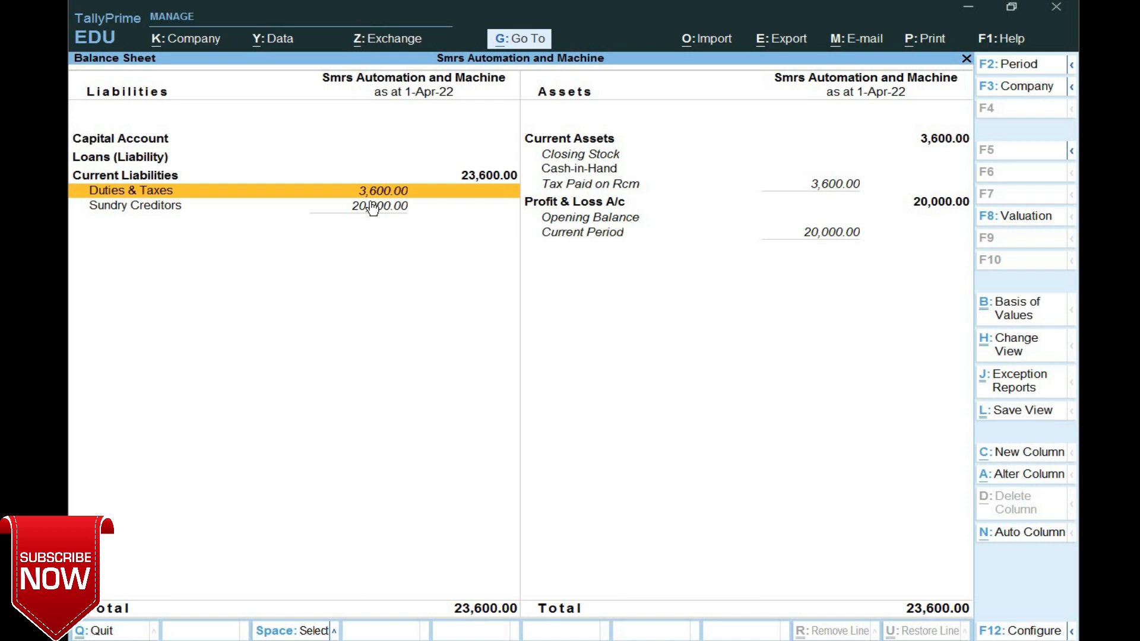
key("Return")
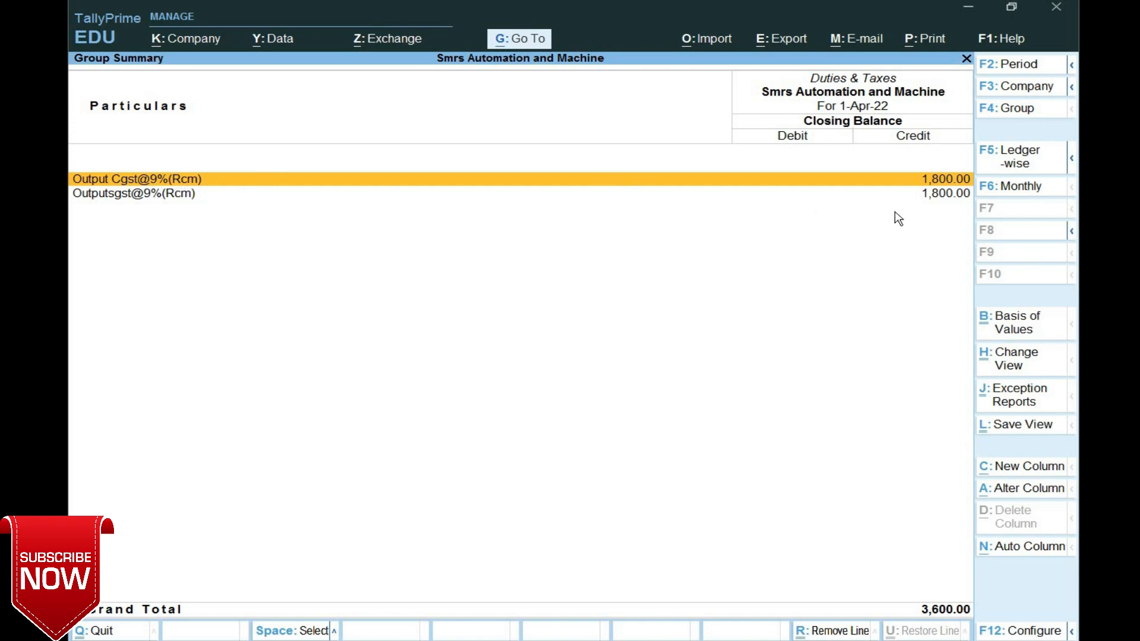
- Return to the Gateway of Tally and open a new accounting voucher
key("Escape")
key("Escape")
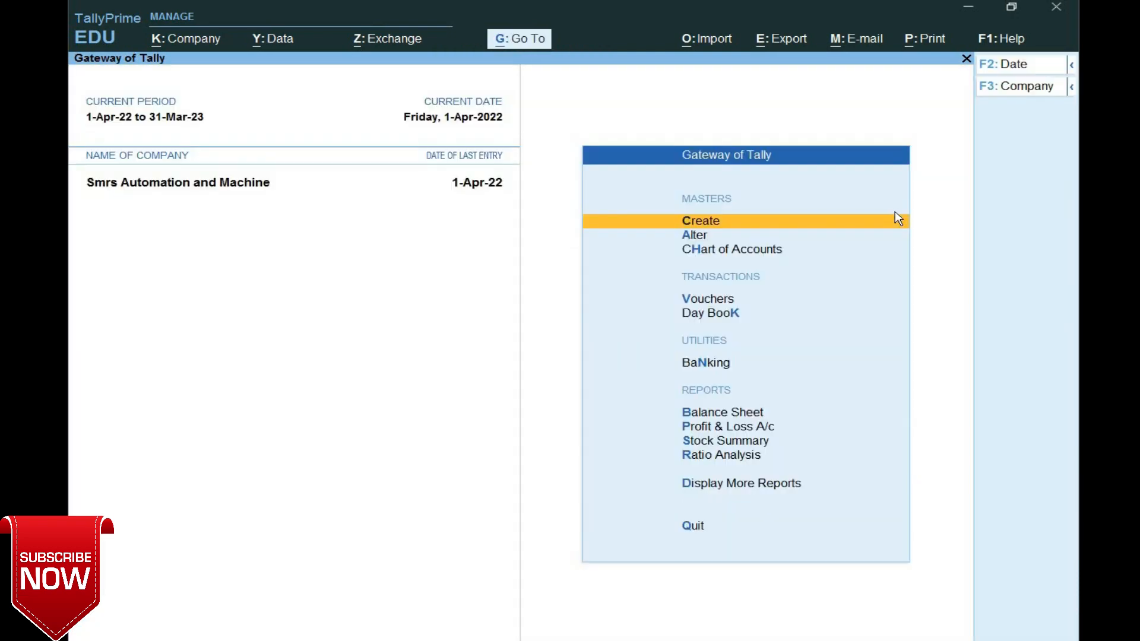
key("Down")
key("Down")
key("Down")
key("Return")
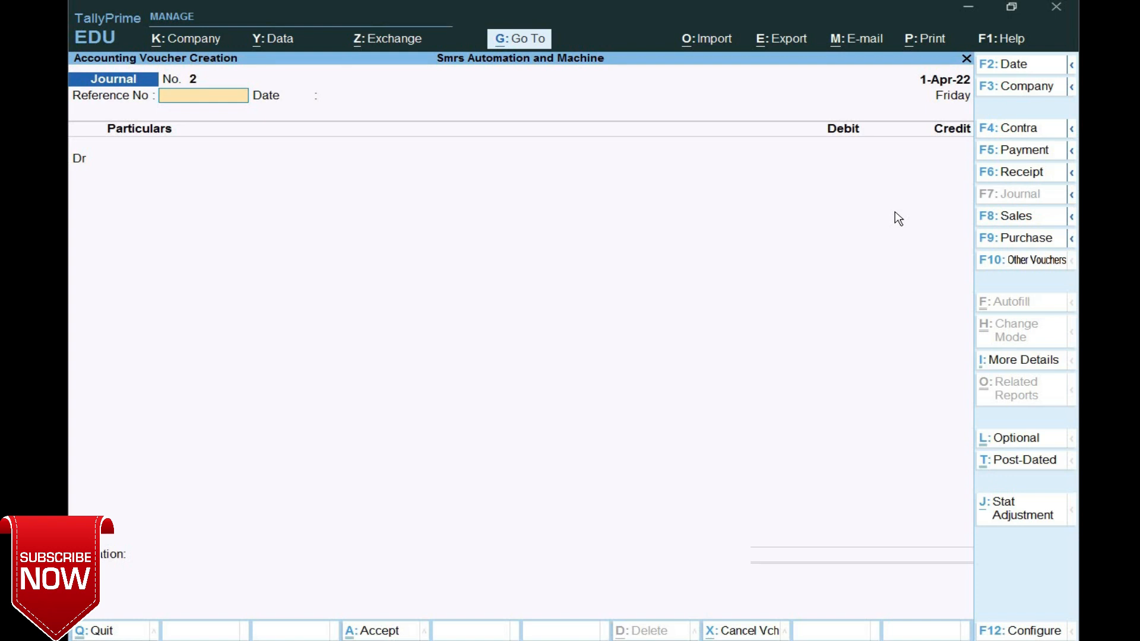
- Switch to a Payment voucher with GST stat adjustment set to payment under reverse charge
key("F5")
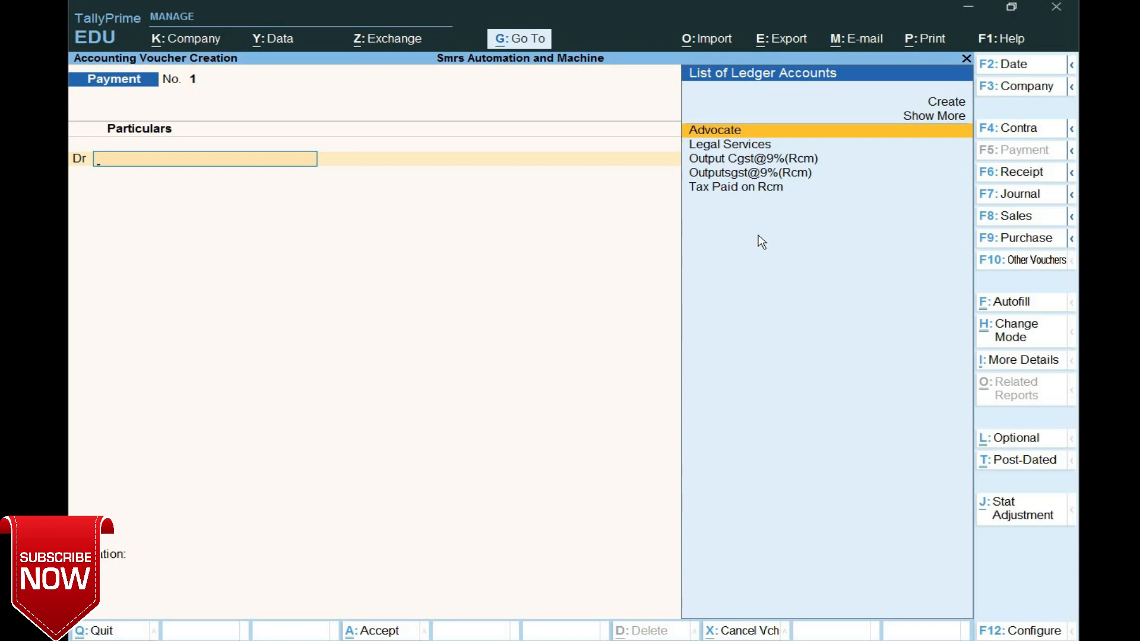
key("alt")
left_click(1016, 515)
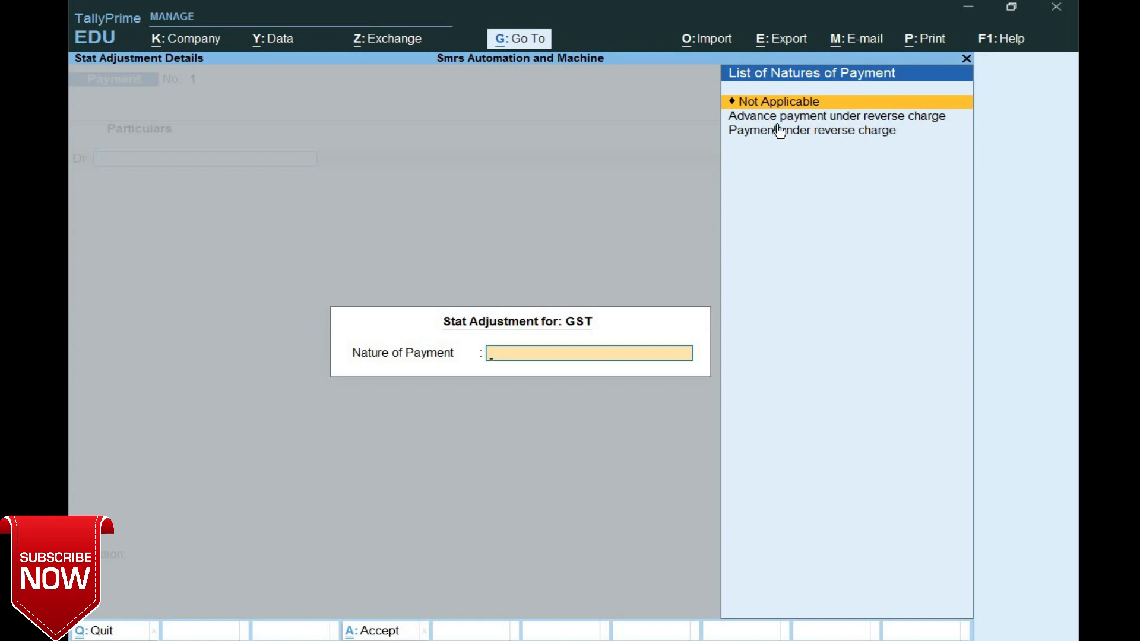
left_click(824, 132)
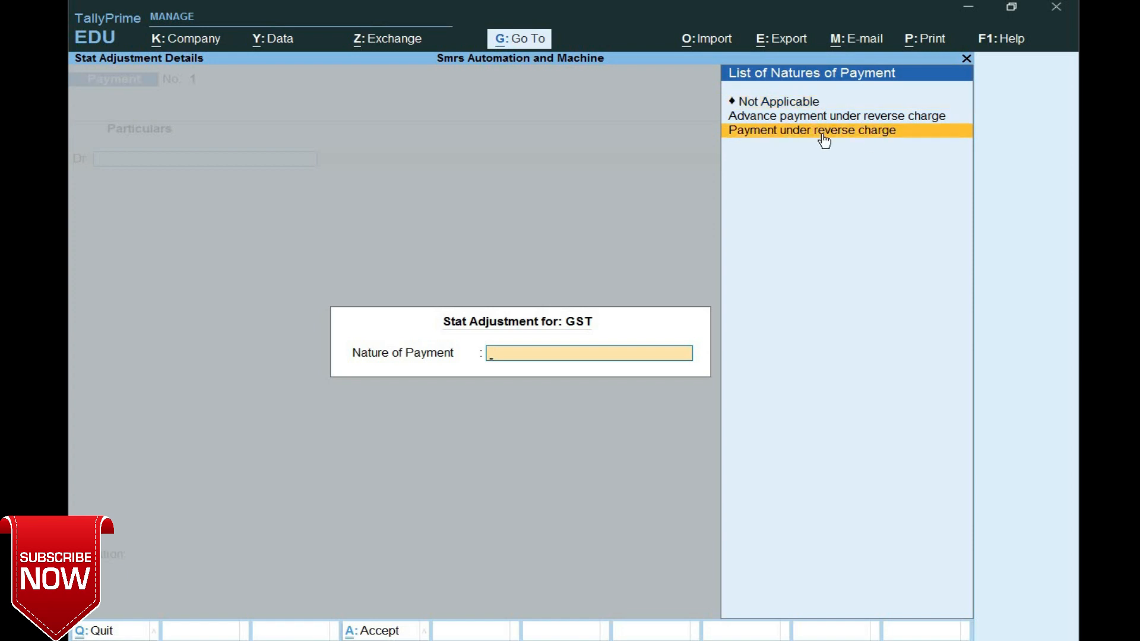
left_click(914, 137)
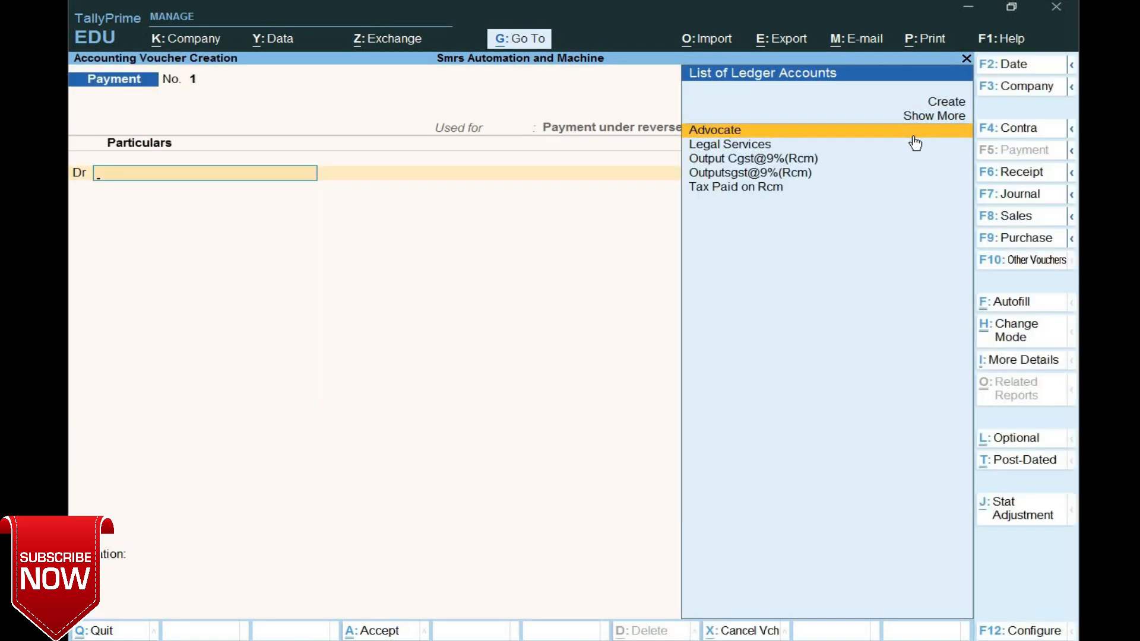
- Debit Output Cgst@9%(Rcm) and Outputsgst@9%(Rcm) 1,800.00 each
key("Down")
key("Down")
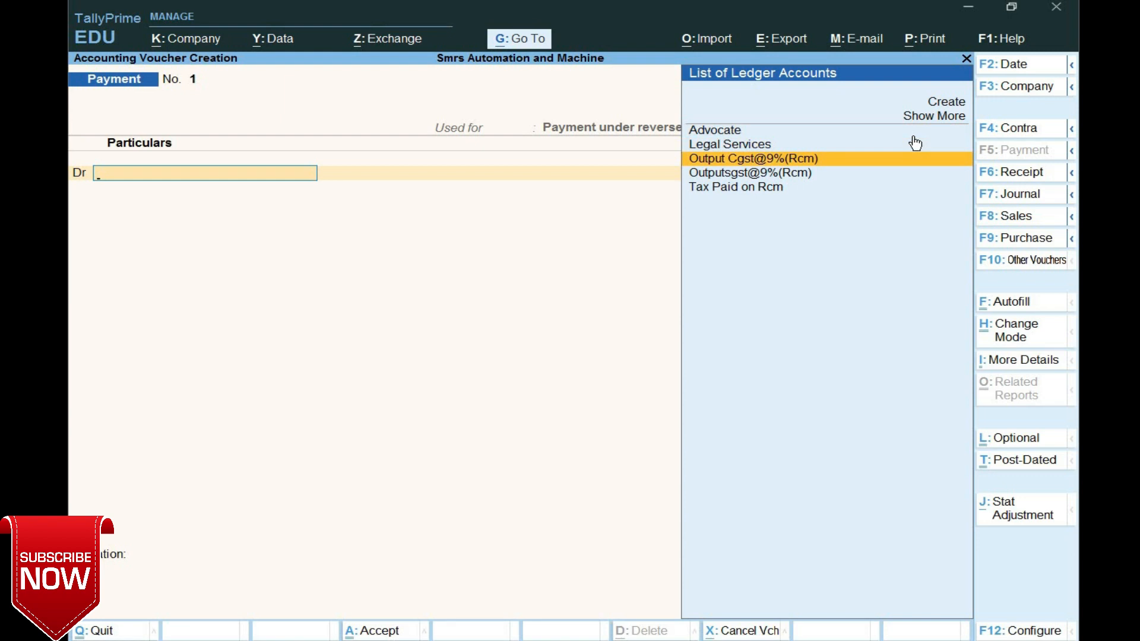
key("Return")
type("18000")
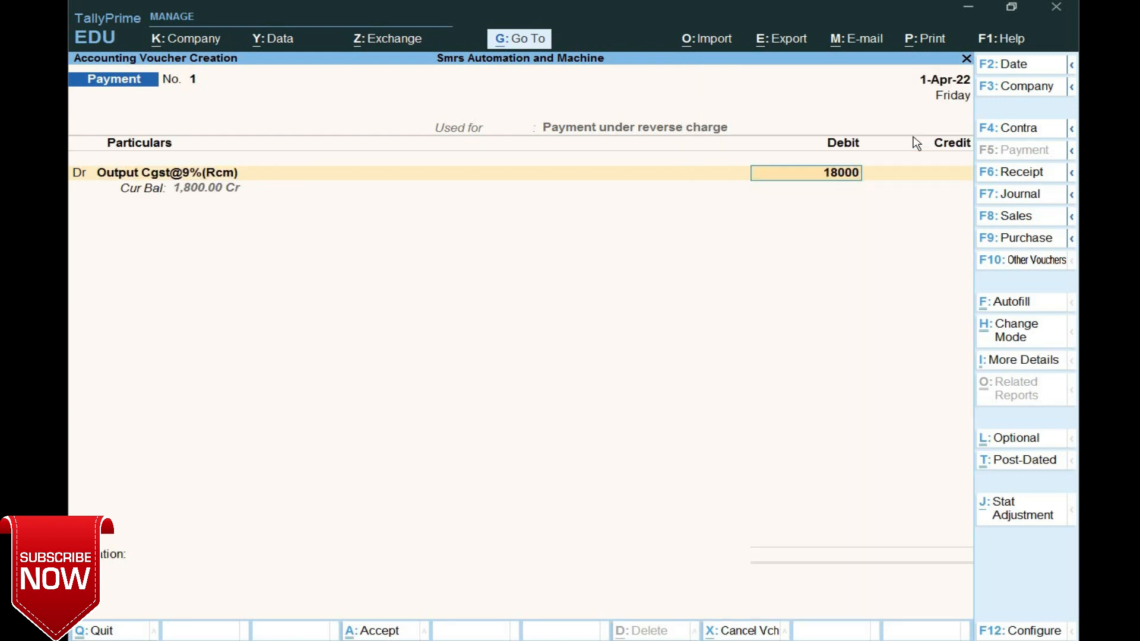
key("BackSpace")
key("Return")
type("dr")
key("Return")
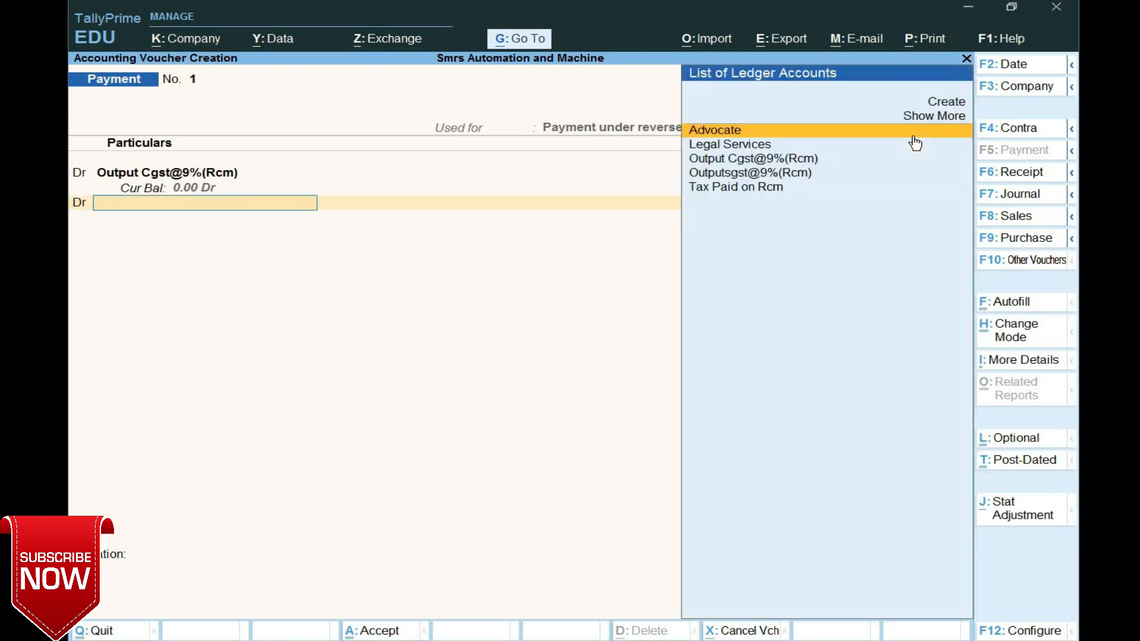
type("Ou")
left_click(915, 145)
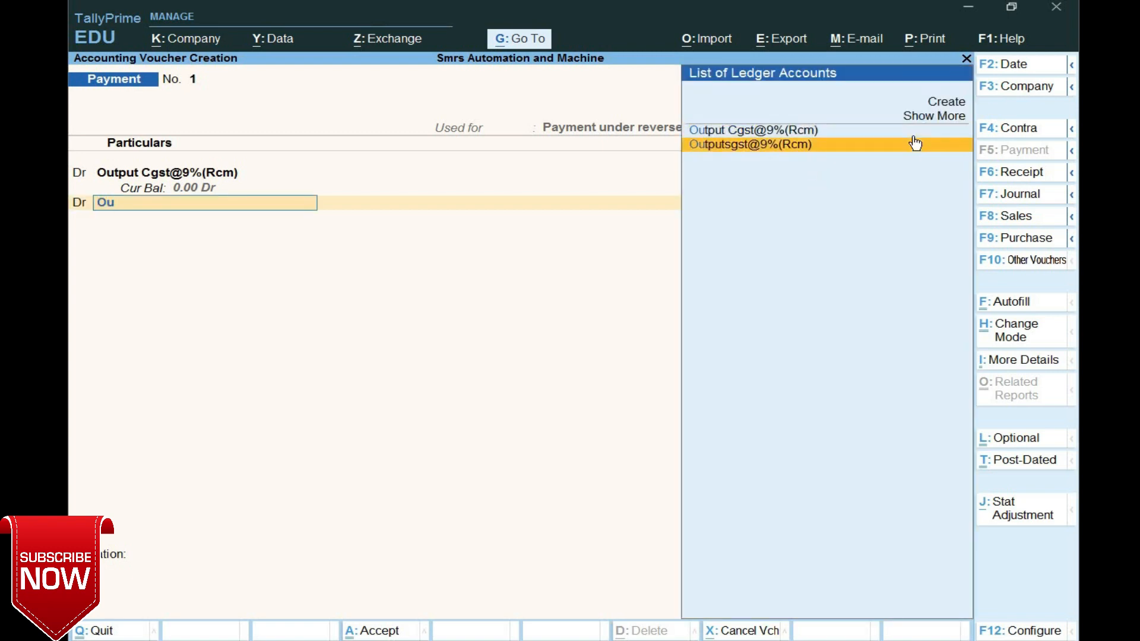
key("Return")
type("1800")
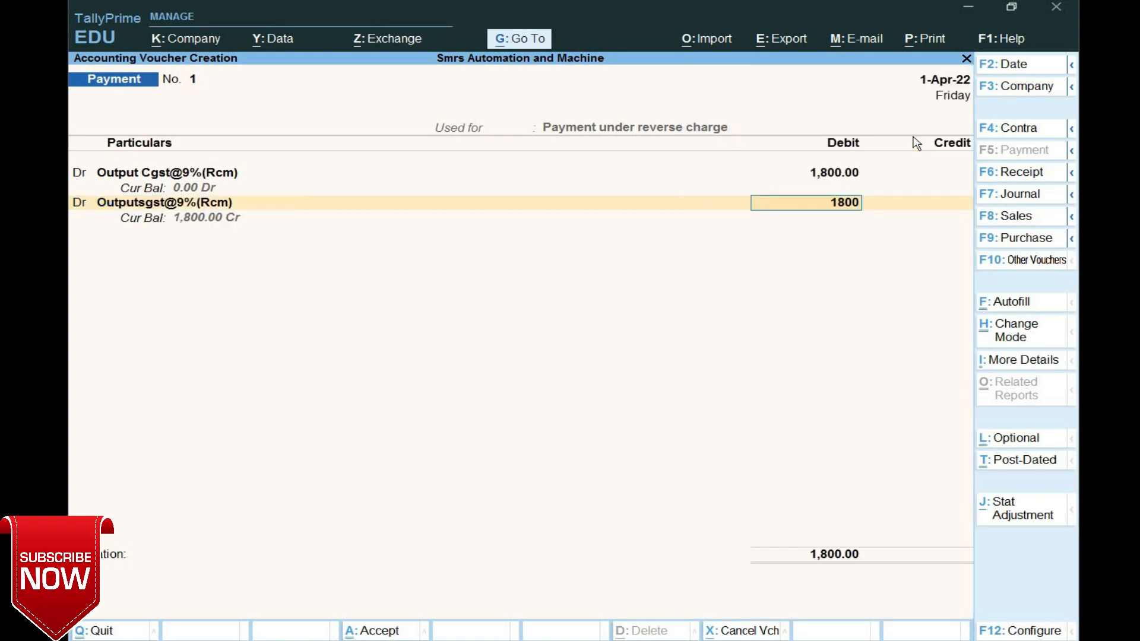
key("Return")
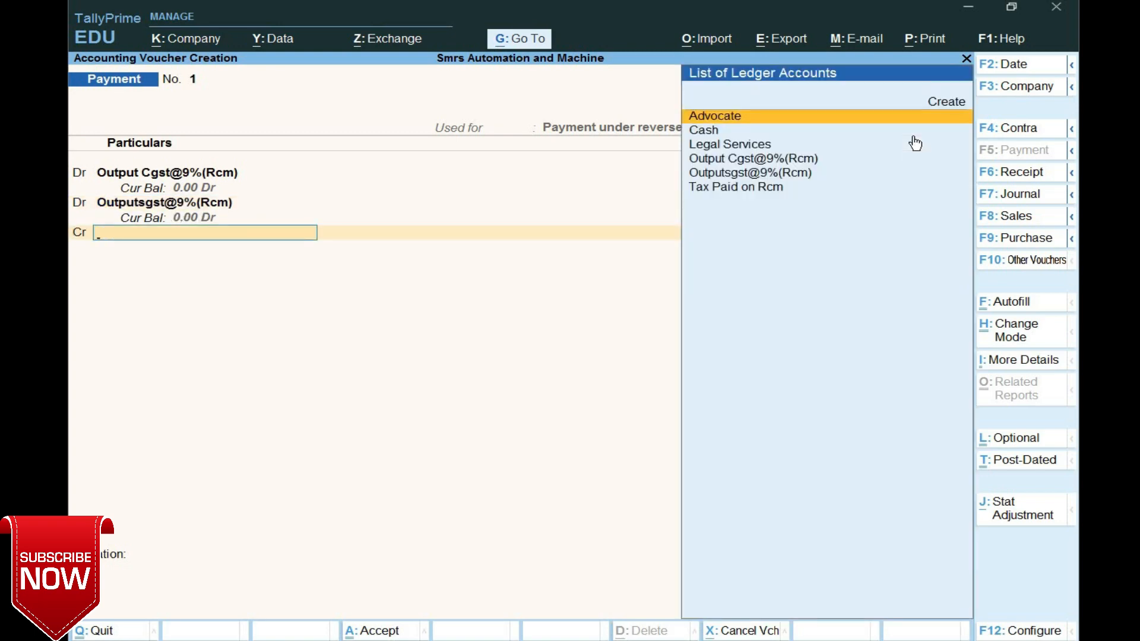
- Credit 3,600.00 to a new Yes Bank ledger under Bank Accounts and save the payment
key("Down")
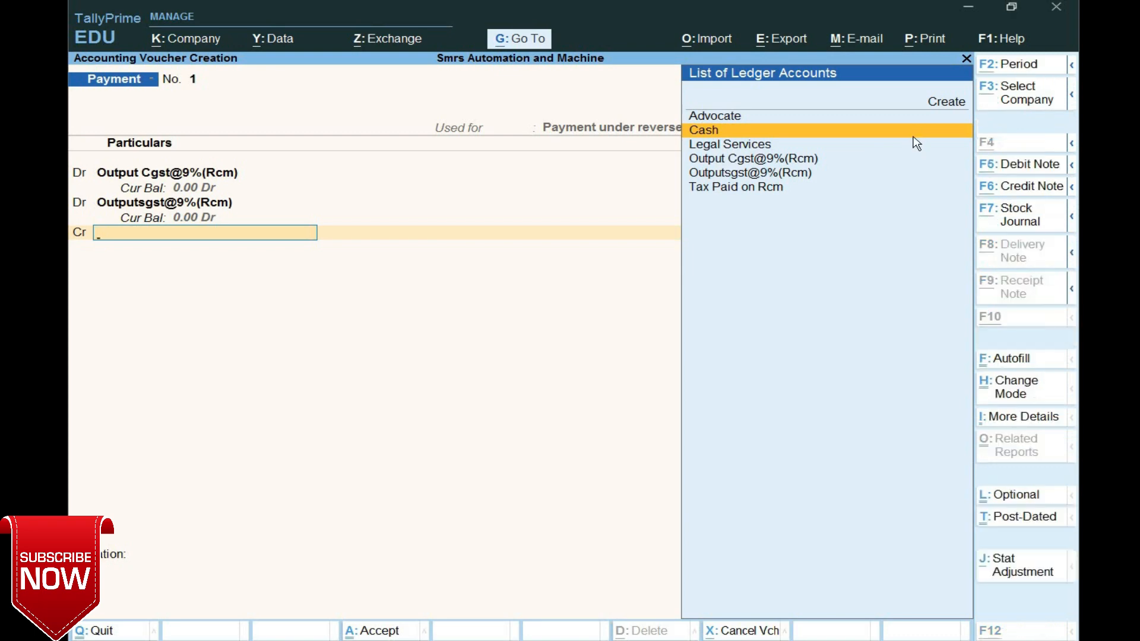
key("alt+c")
type("Yea Bank")
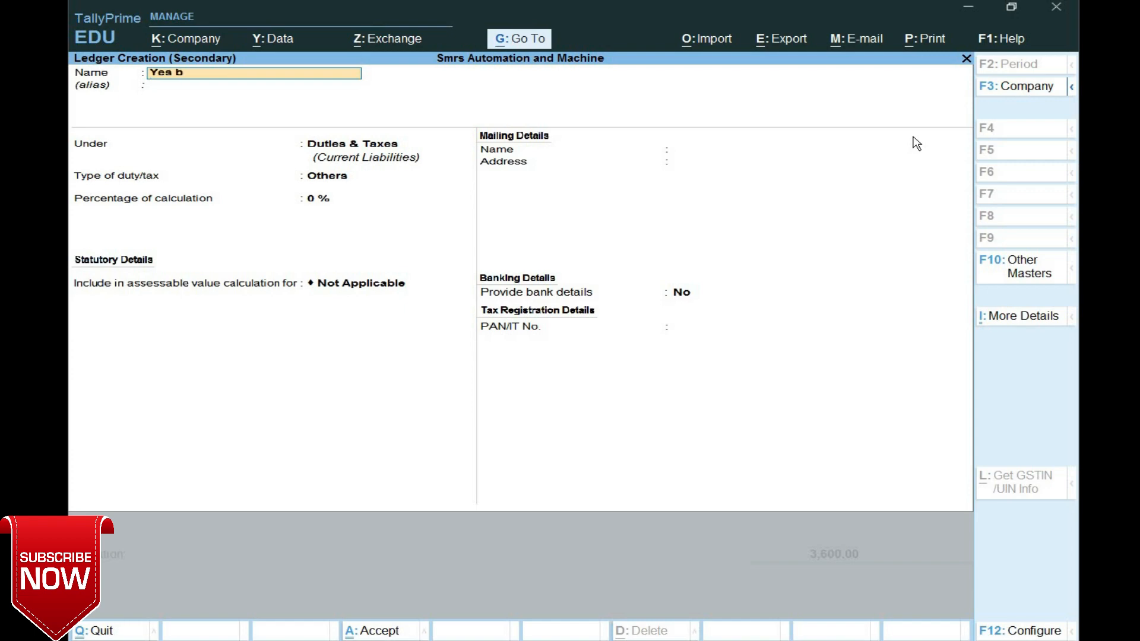
key("Return")
key("Return")
type("ba")
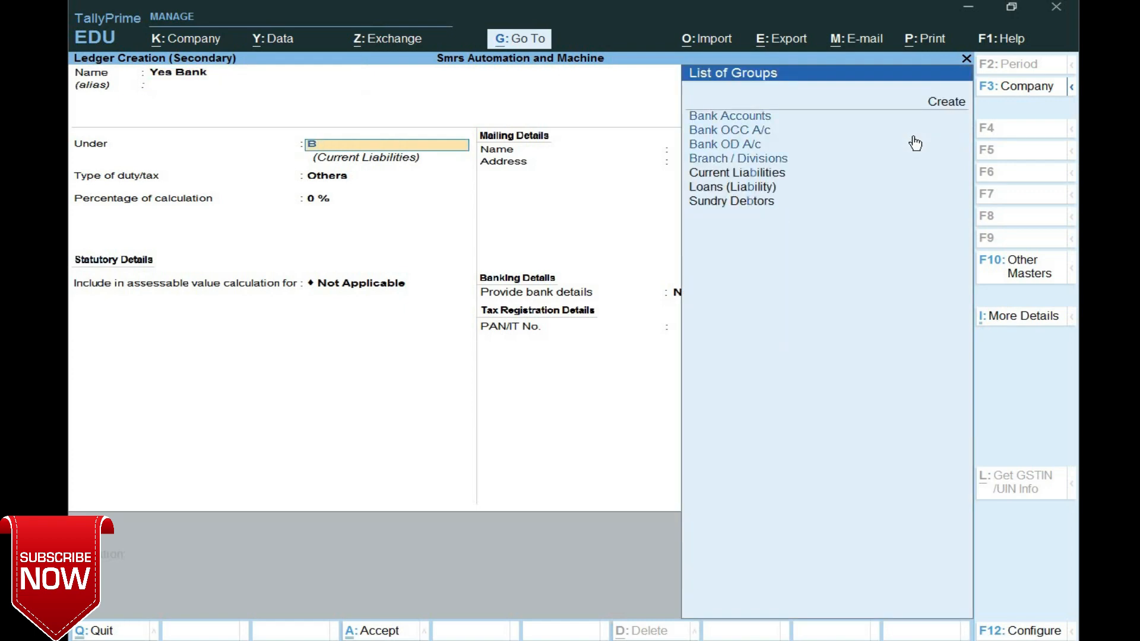
key("Return")
key("Return")
key("Return")
key("Return")
key("Return")
key("Return")
key("Return")
key("Return")
key("Return")
key("Return")
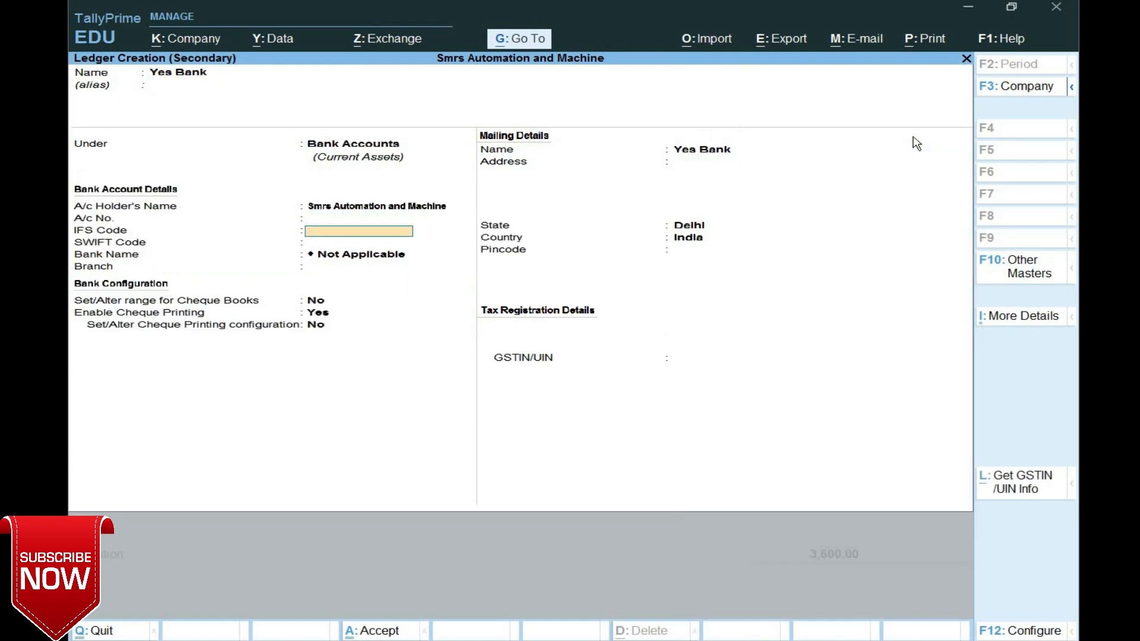
key("Return")
key("Return")
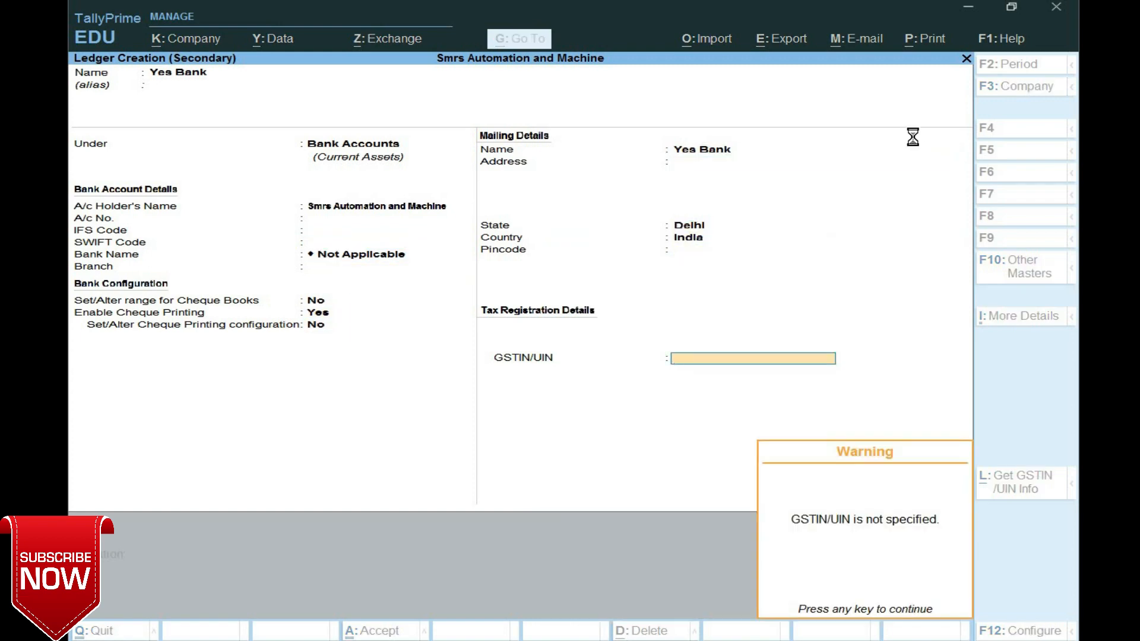
key("Return")
key("Return")
key("Return")
key("Return")
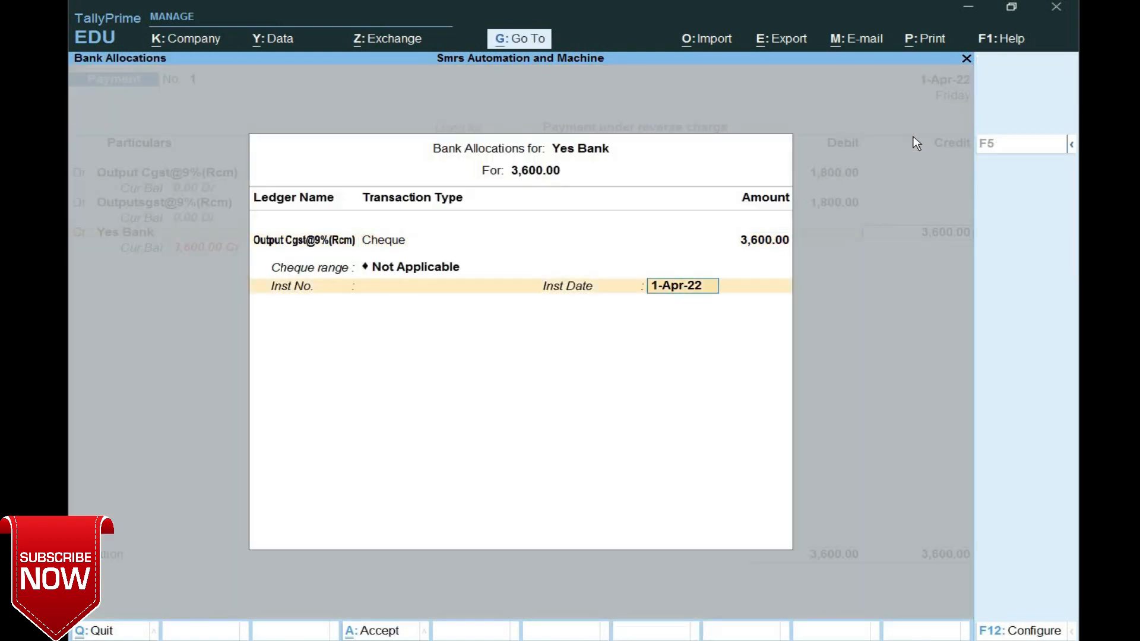
key("Return")
key("Return")
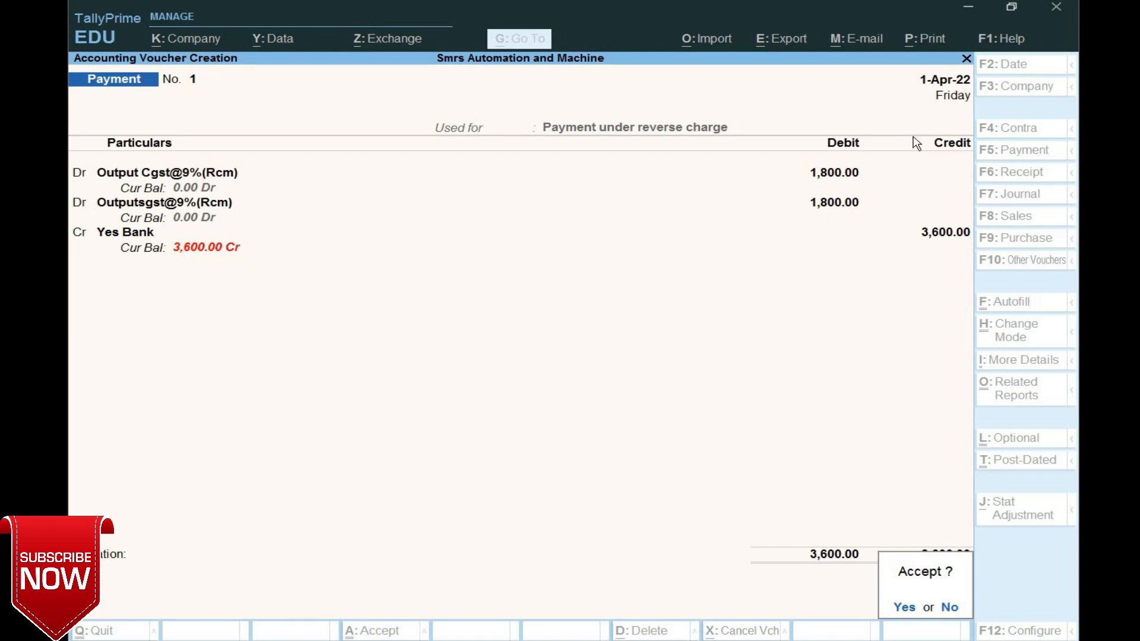
key("Return")
key("Escape")
key("Escape")
key("Escape")
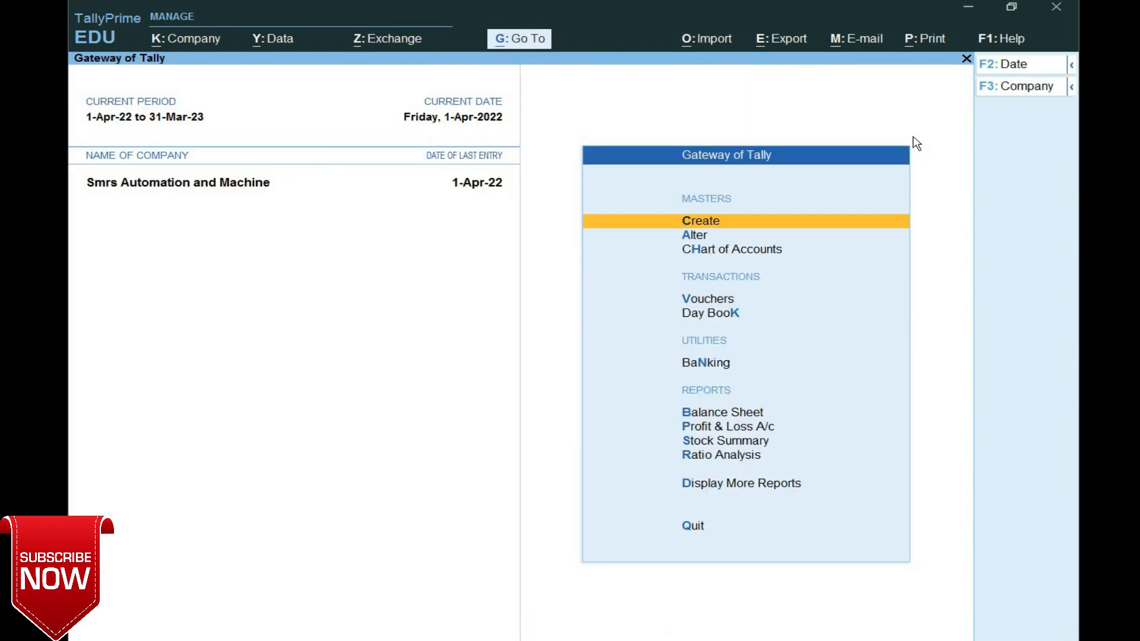
key("Escape")
key("Escape")
key("Down")
key("Down")
key("Down")
key("Down")
key("Down")
key("Down")
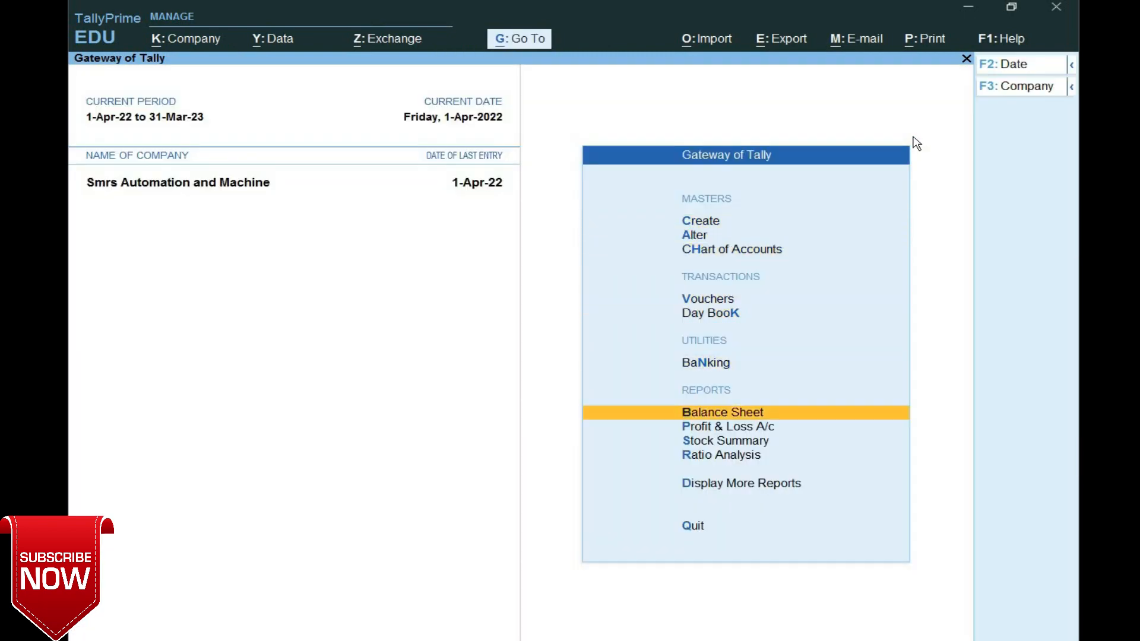
key("Return")
key("alt+F5")
key("Down")
key("Down")
key("Down")
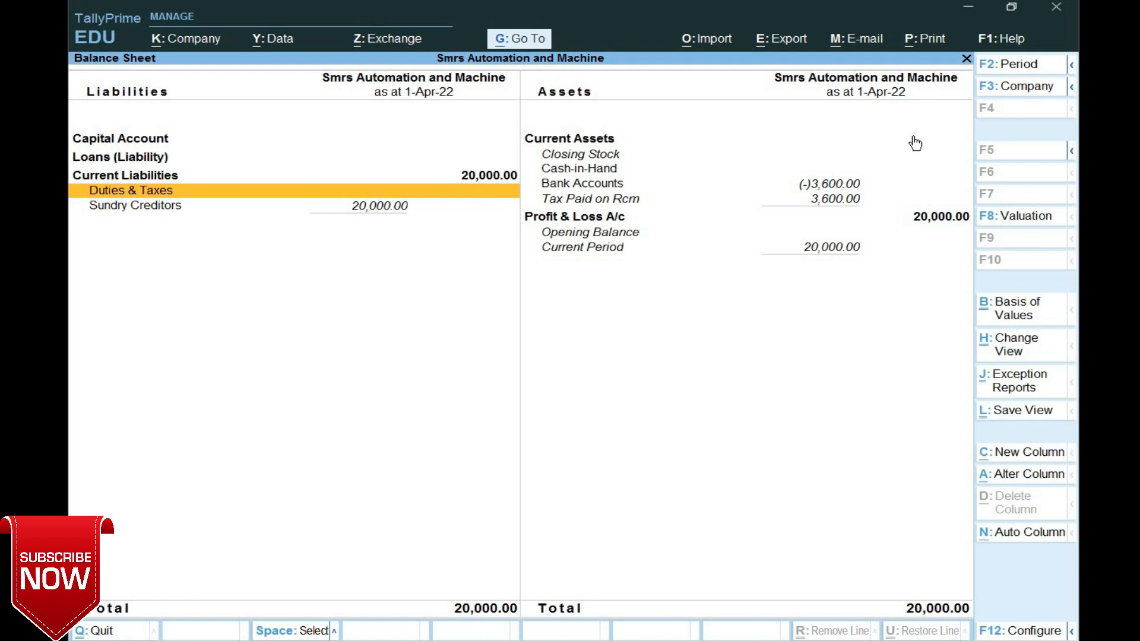
left_click(840, 204)
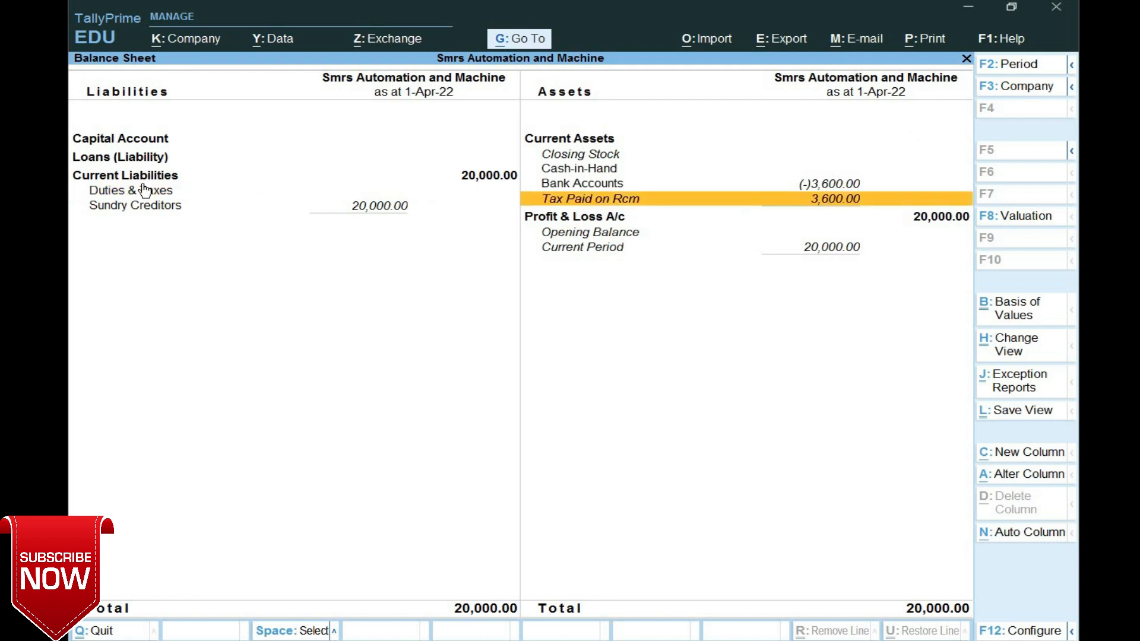
left_click(160, 200)
left_click(159, 195)
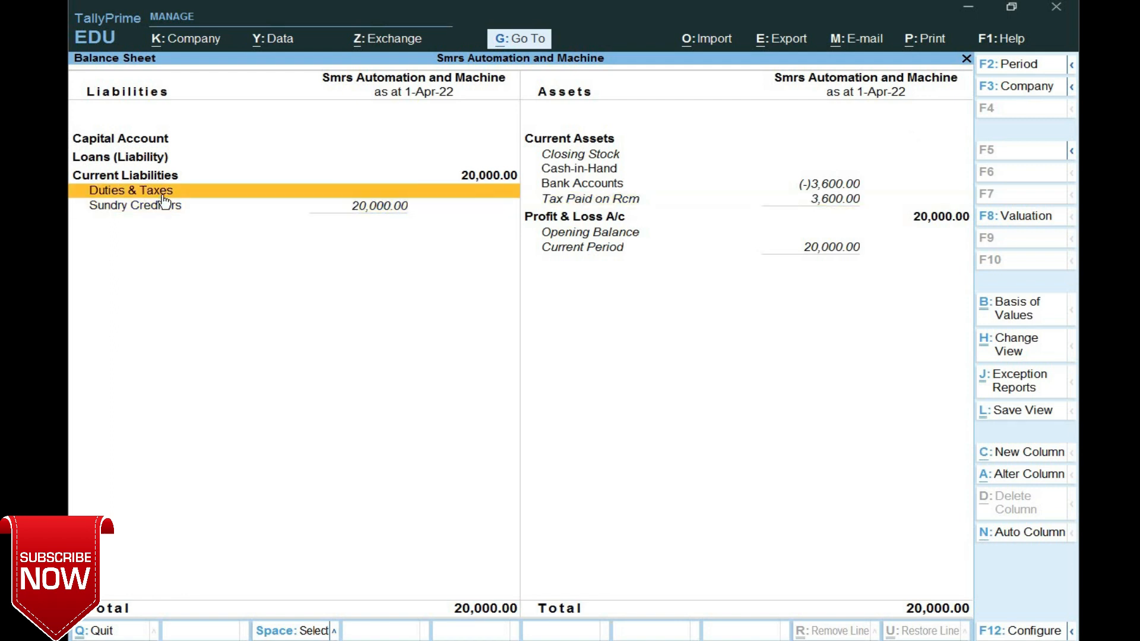
left_click(814, 205)
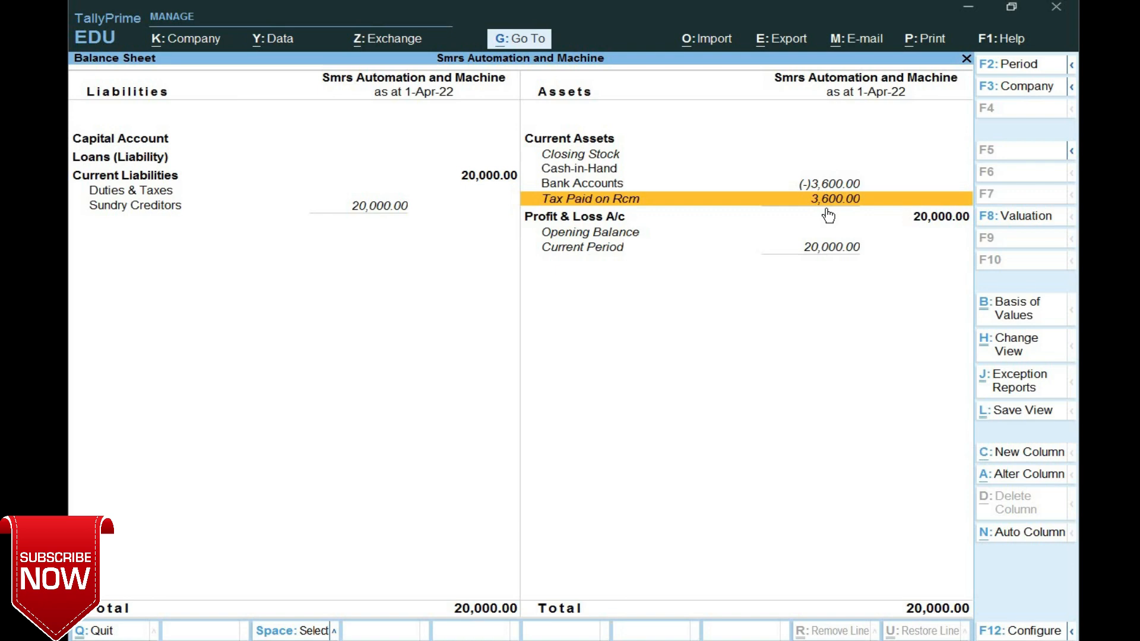
key("Escape")
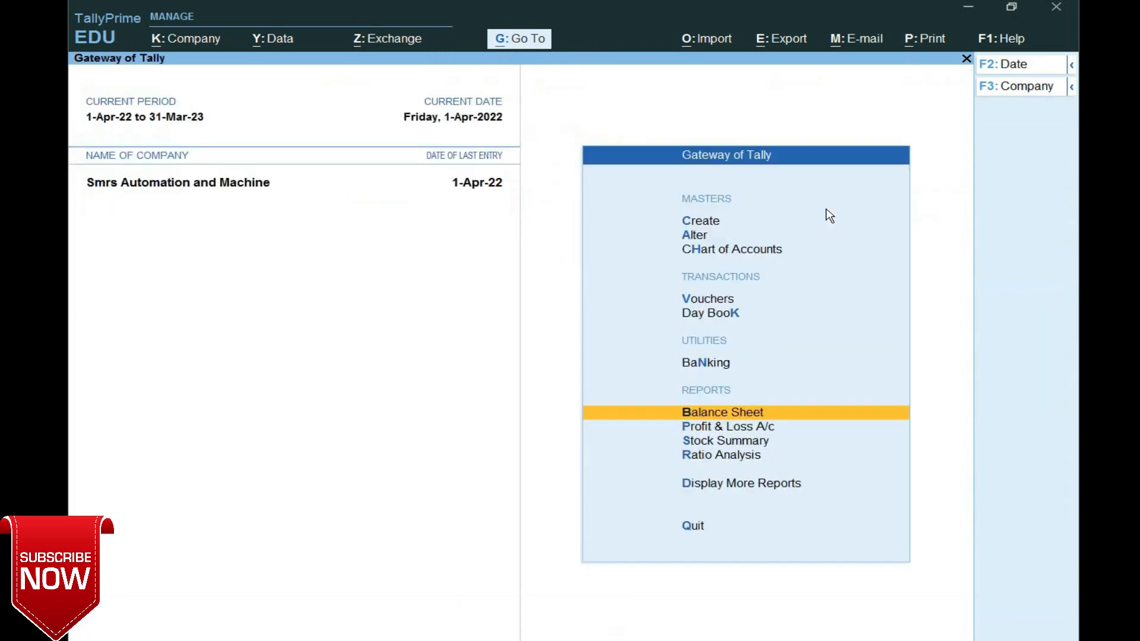
- Open a new Journal voucher with reference 02 dated 1-Apr-22
key("Down")
key("Down")
key("Down")
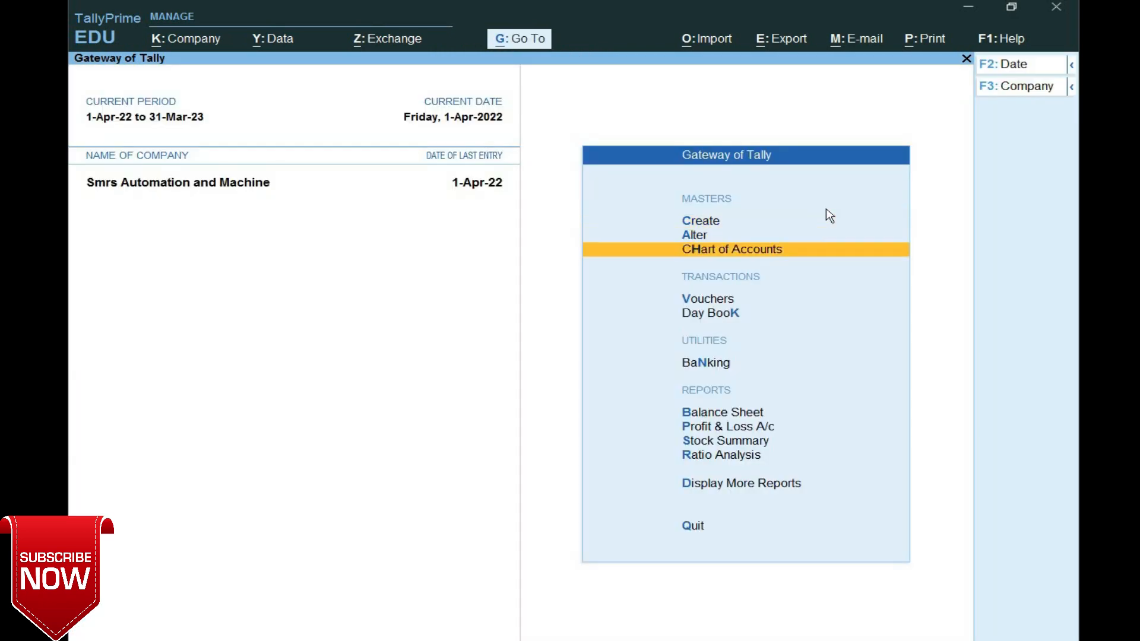
key("Return")
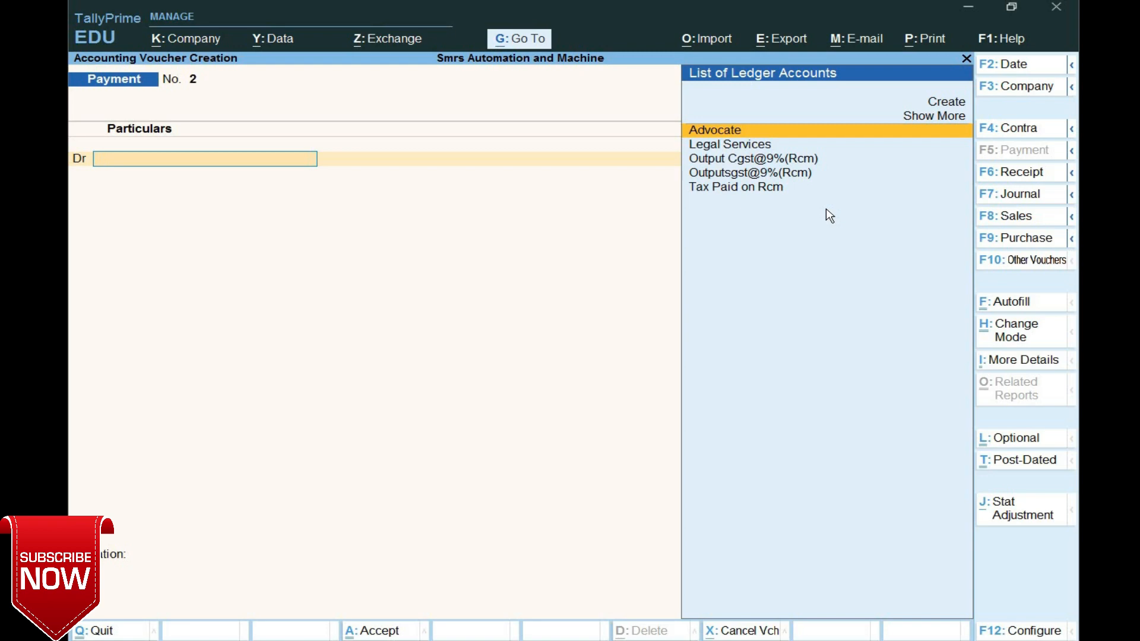
key("F7")
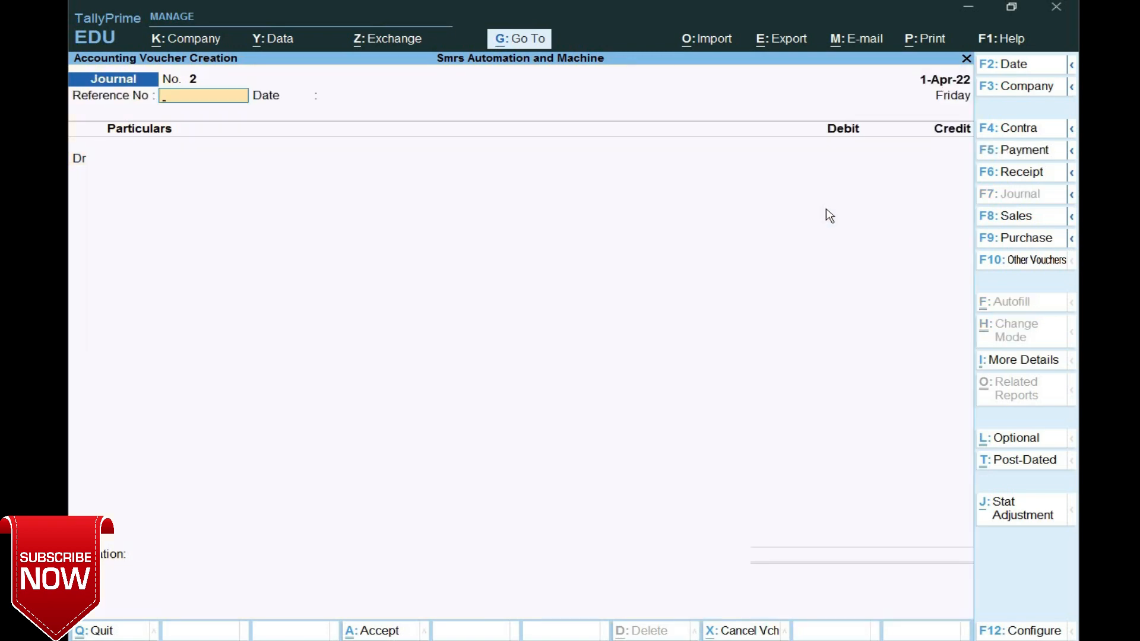
type("2")
key("BackSpace")
type("02")
key("Return")
key("Return")
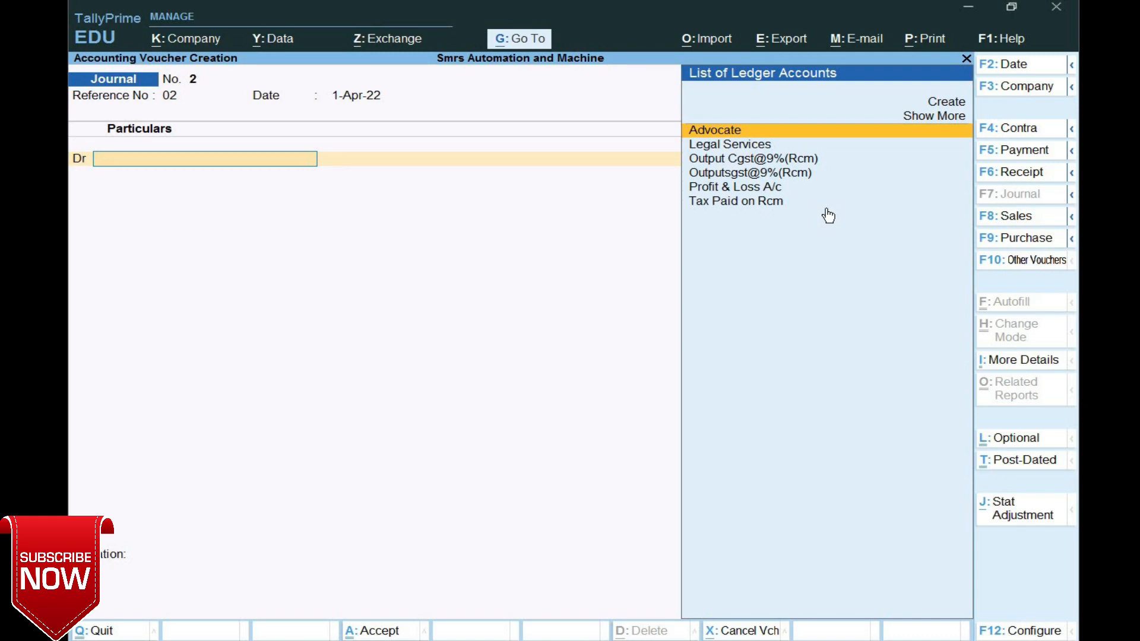
- Drop Output Cgst@9%(Rcm) from the first debit line in favour of a new ledger
left_click(733, 168)
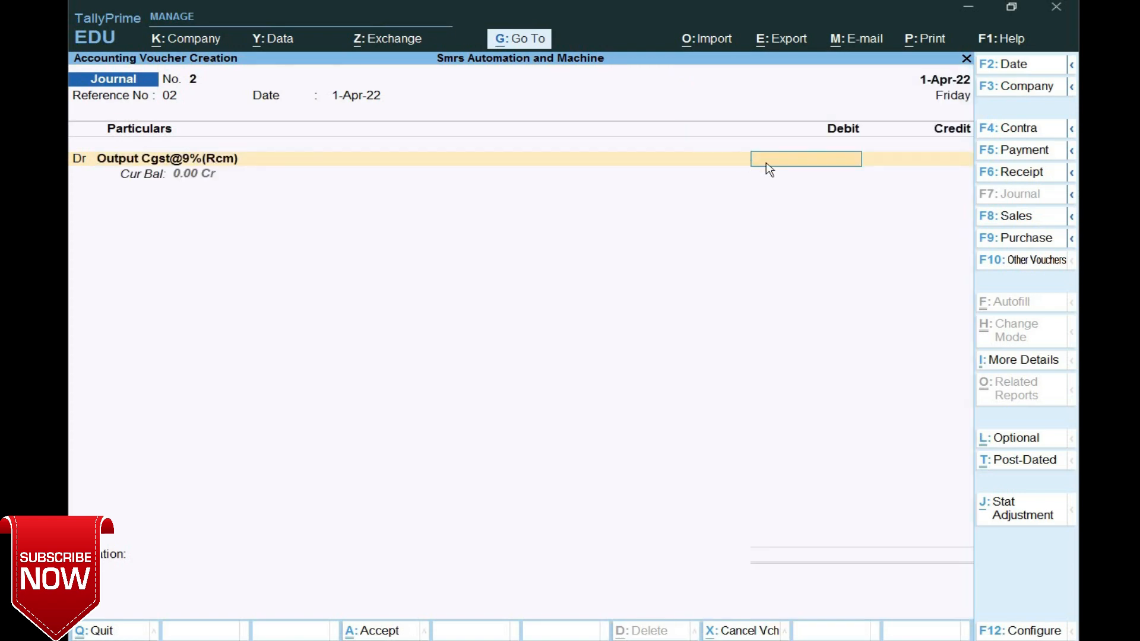
key("BackSpace")
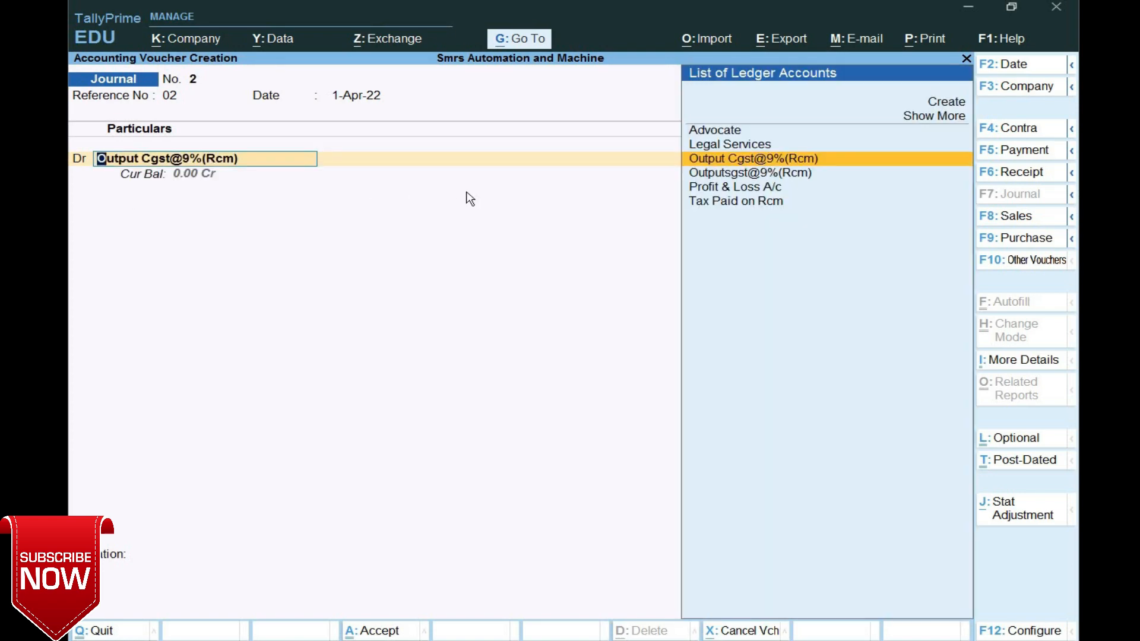
key("alt+c")
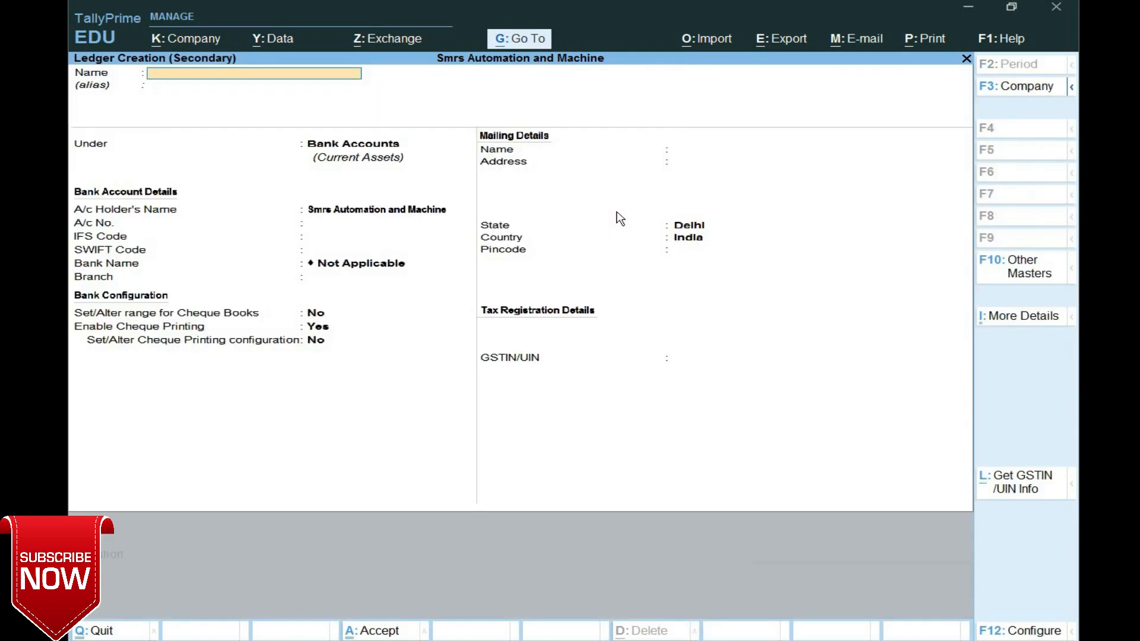
- Create ledger Inputcgst@9% under Duties & Taxes as a GST Central Tax ledger at 9%
type("Inputcgst@9%")
key("Return")
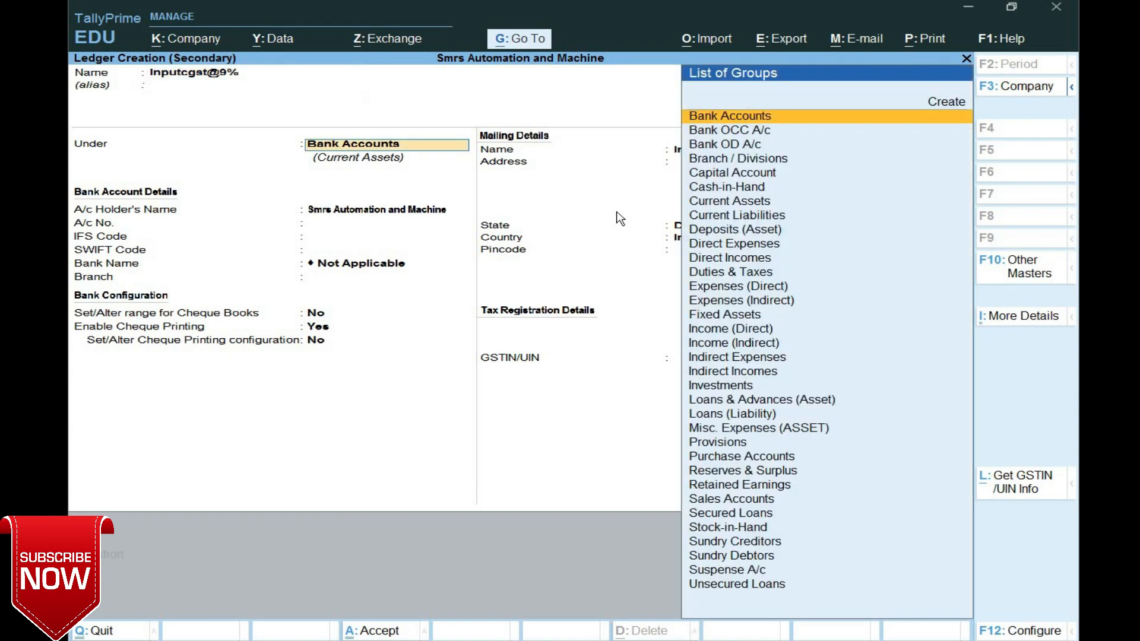
type("Du")
type("g")
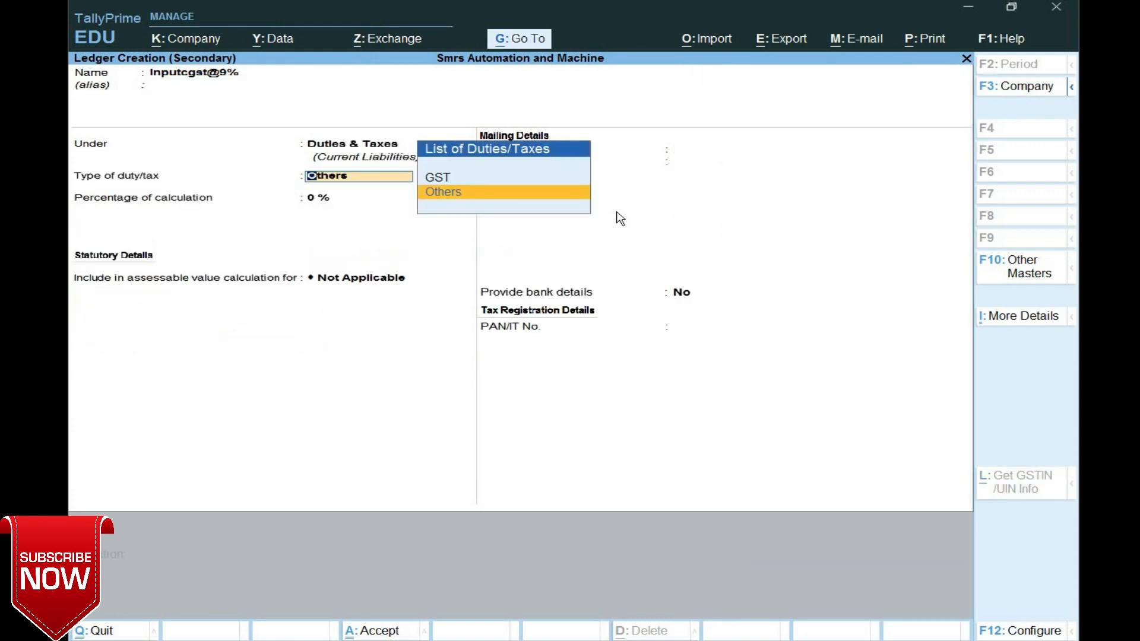
key("Return")
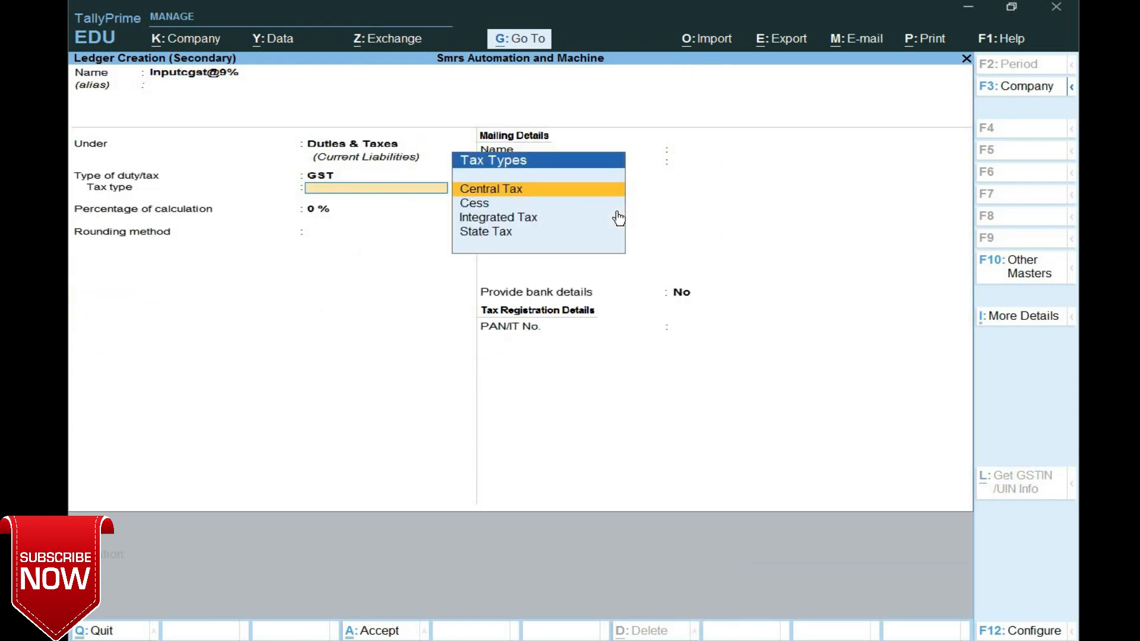
key("Return")
type("9")
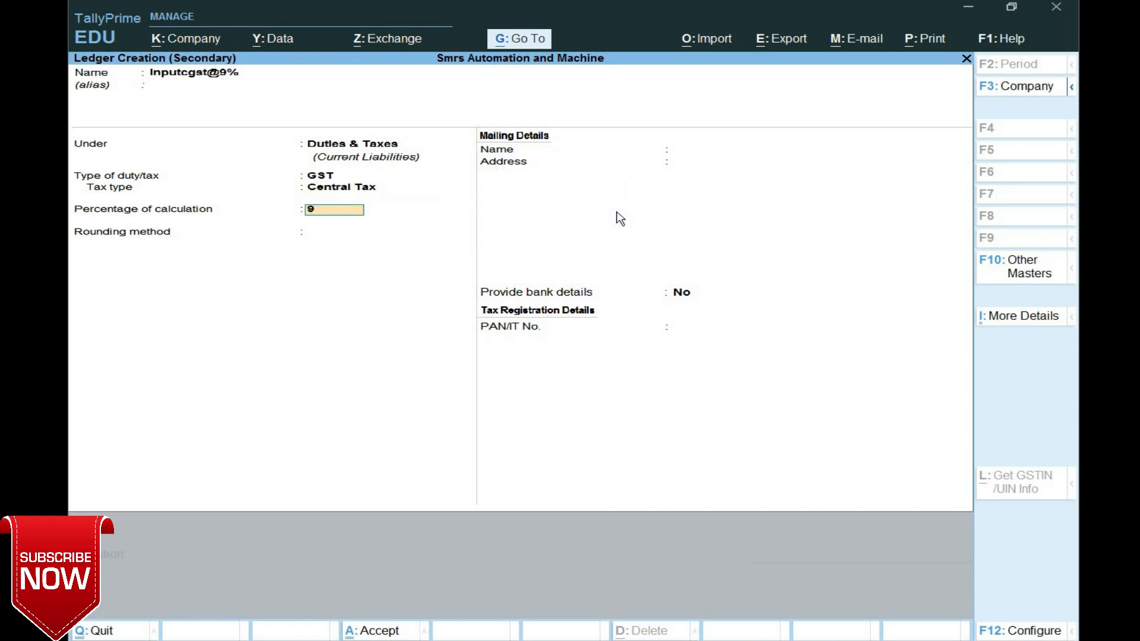
key("Return")
key("Return")
key("Return")
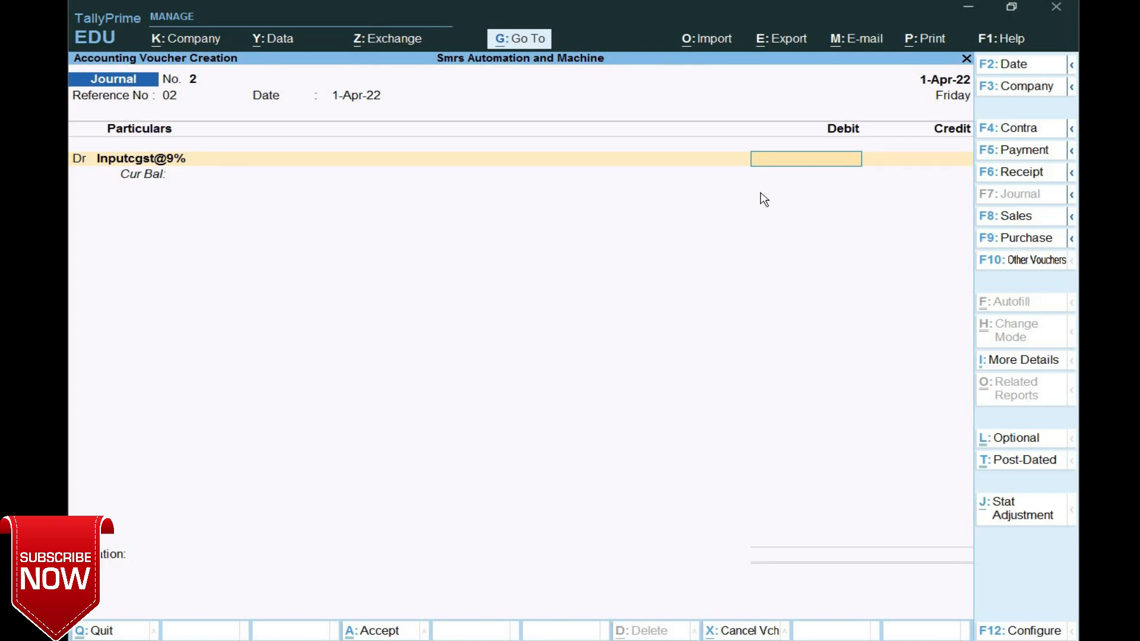
- Debit 1,800 to Inputcgst@9% and start a second debit line
type("1800")
key("Return")
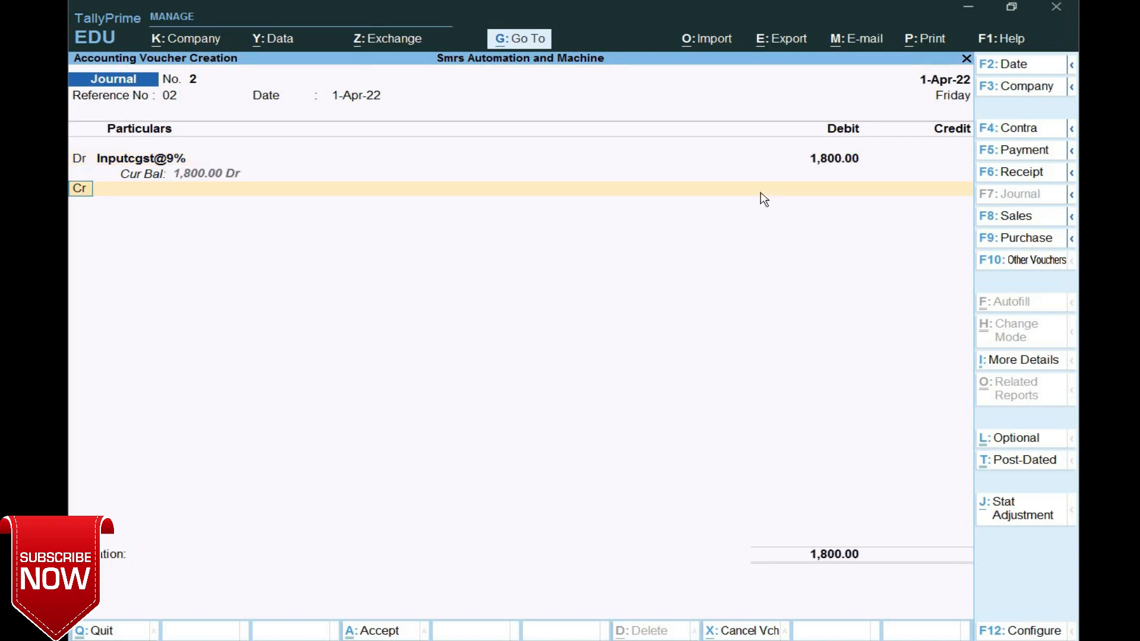
type("d")
key("Return")
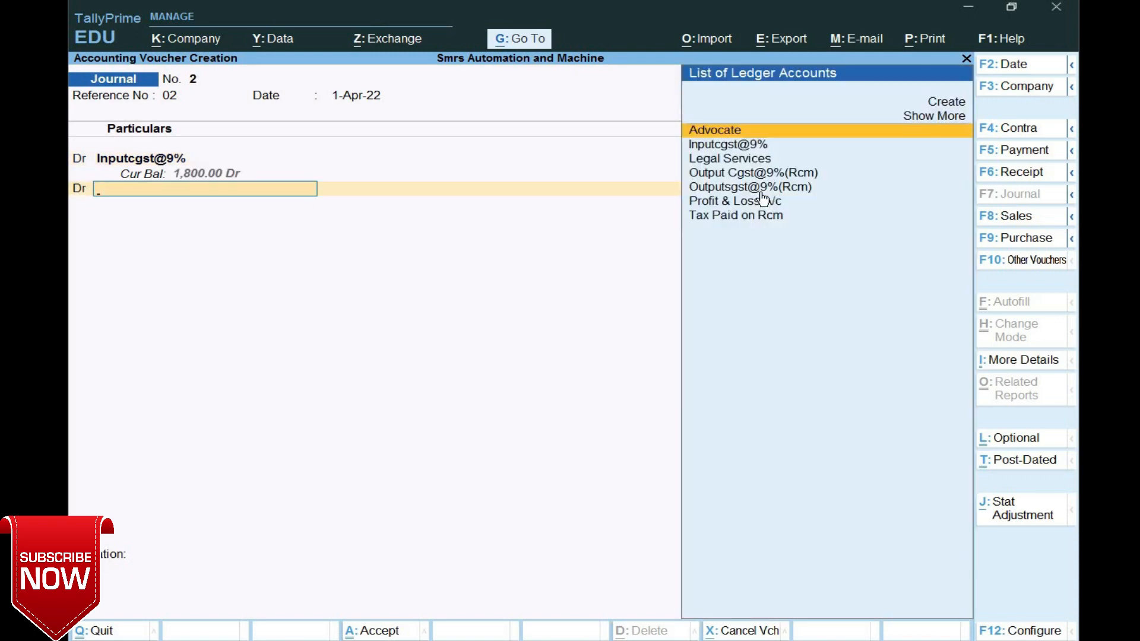
- Create ledger Inputsgst@9% under Duties & Taxes as a GST State Tax ledger at 9%
key("alt+c")
type("Input")
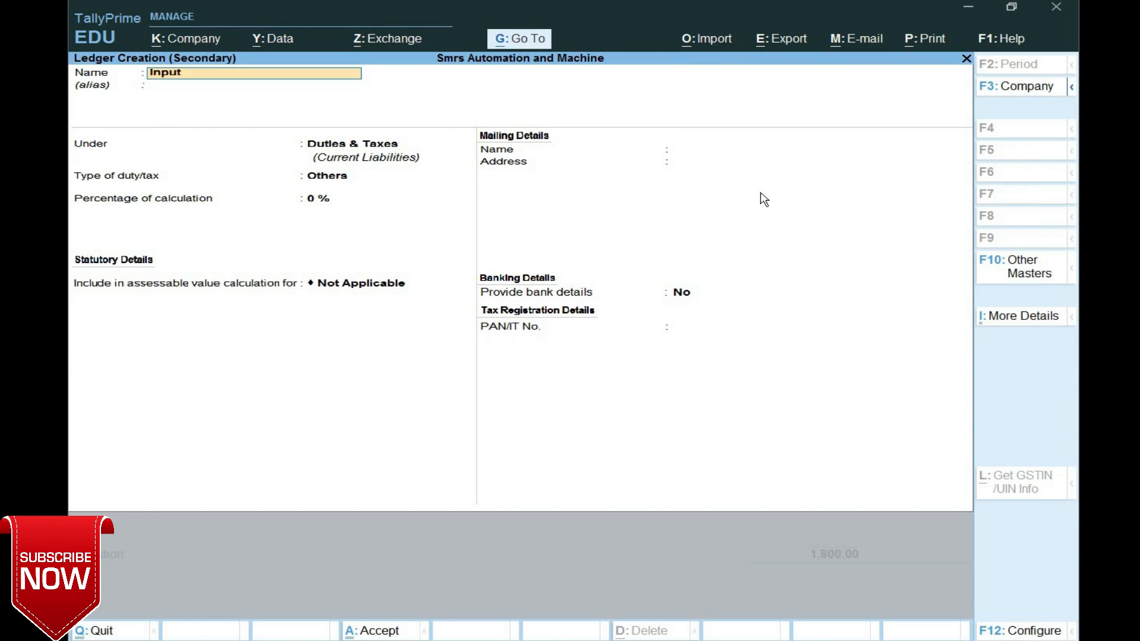
type("sgst@9%")
key("Return")
key("Return")
key("Return")
key("Up")
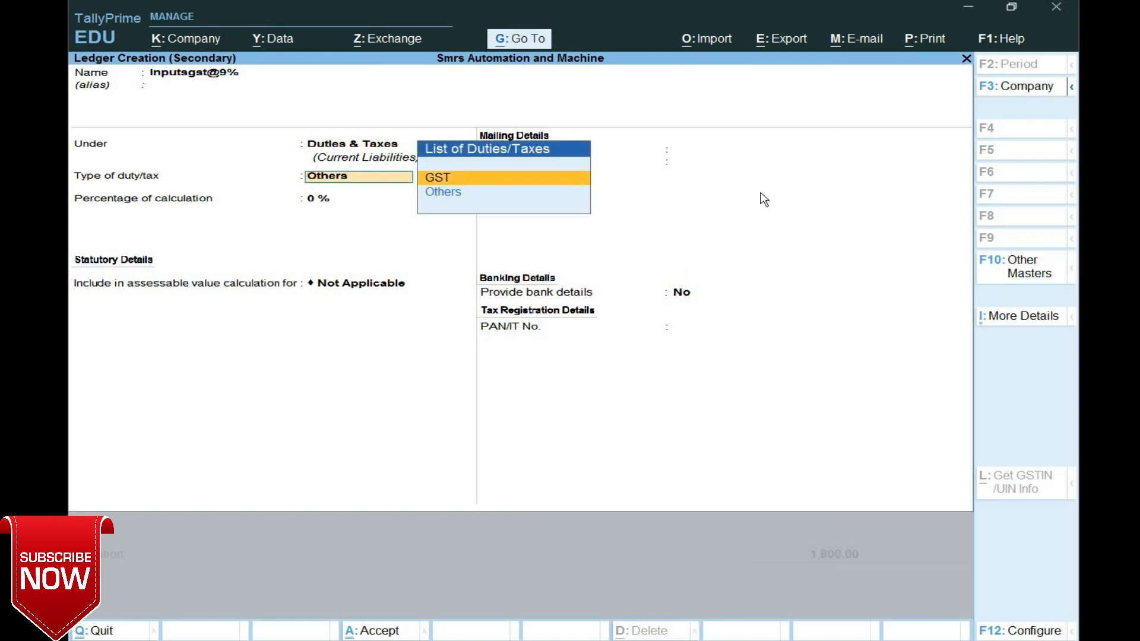
key("Return")
key("Down")
key("Down")
key("Down")
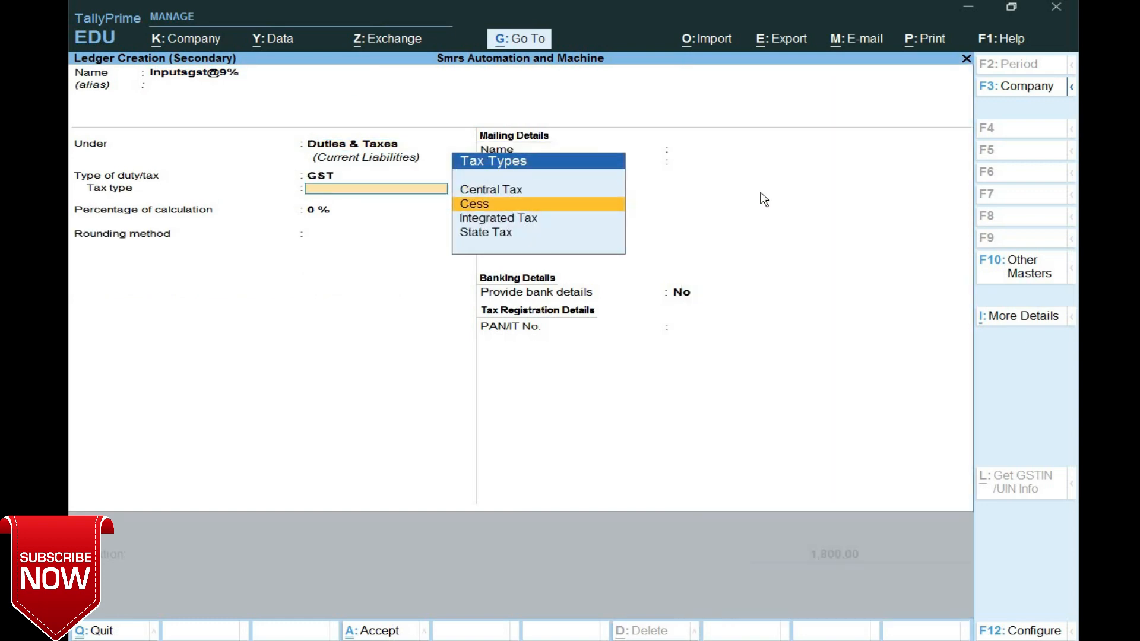
key("Return")
type("9")
key("Return")
key("Return")
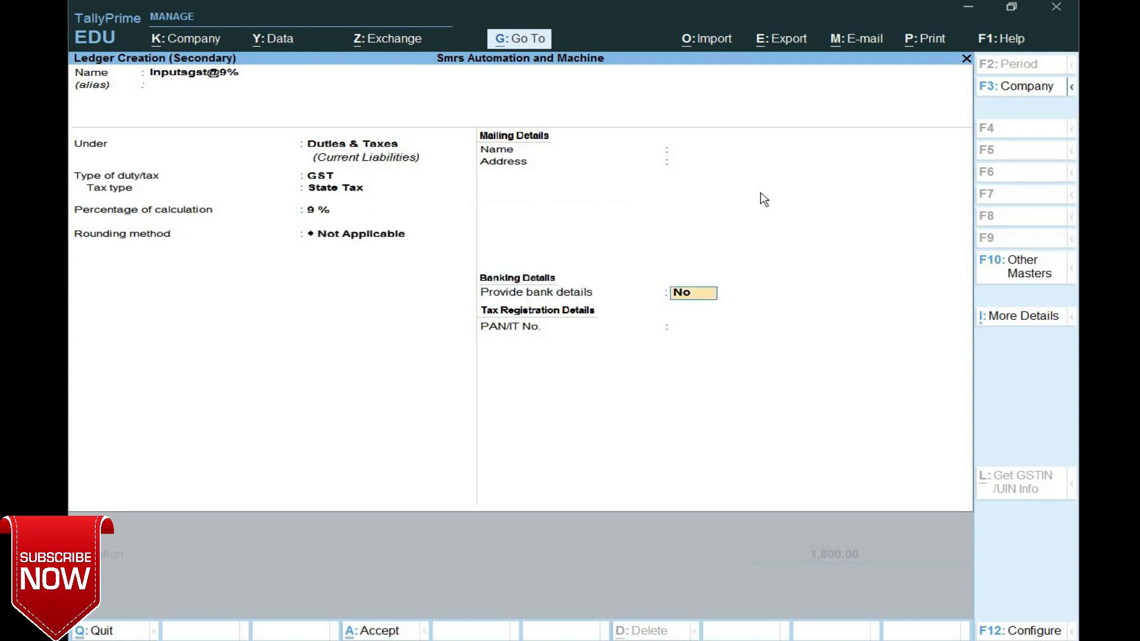
key("Return")
key("Return")
- Debit 1,800 to Inputsgst@9% and credit Tax Paid on Rcm with the balancing 3,600
type("1800")
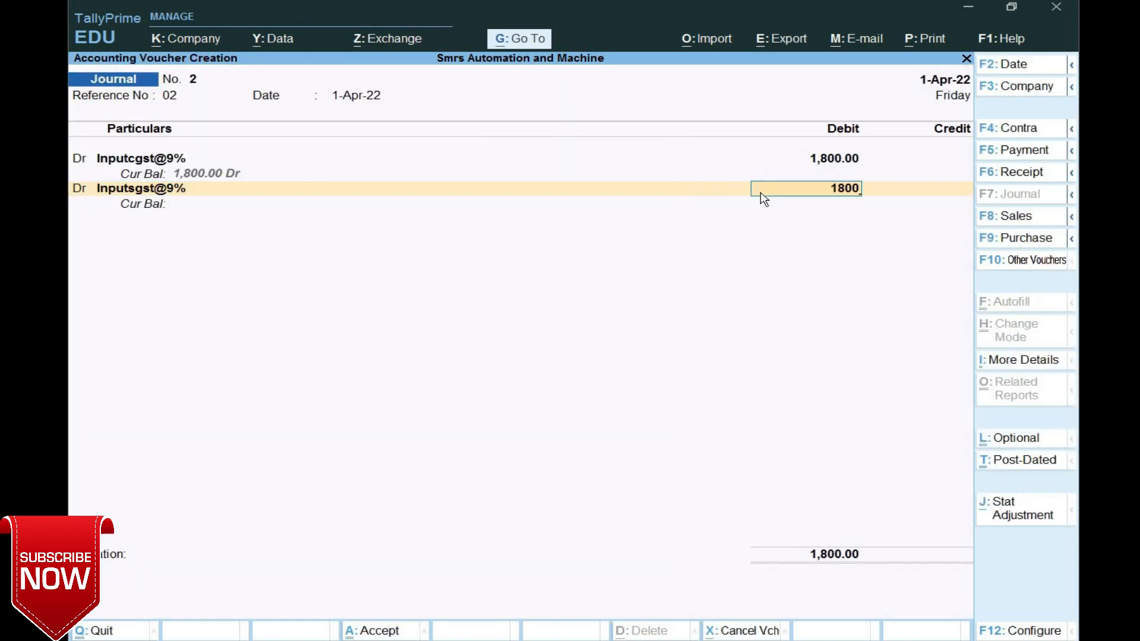
key("Return")
key("Return")
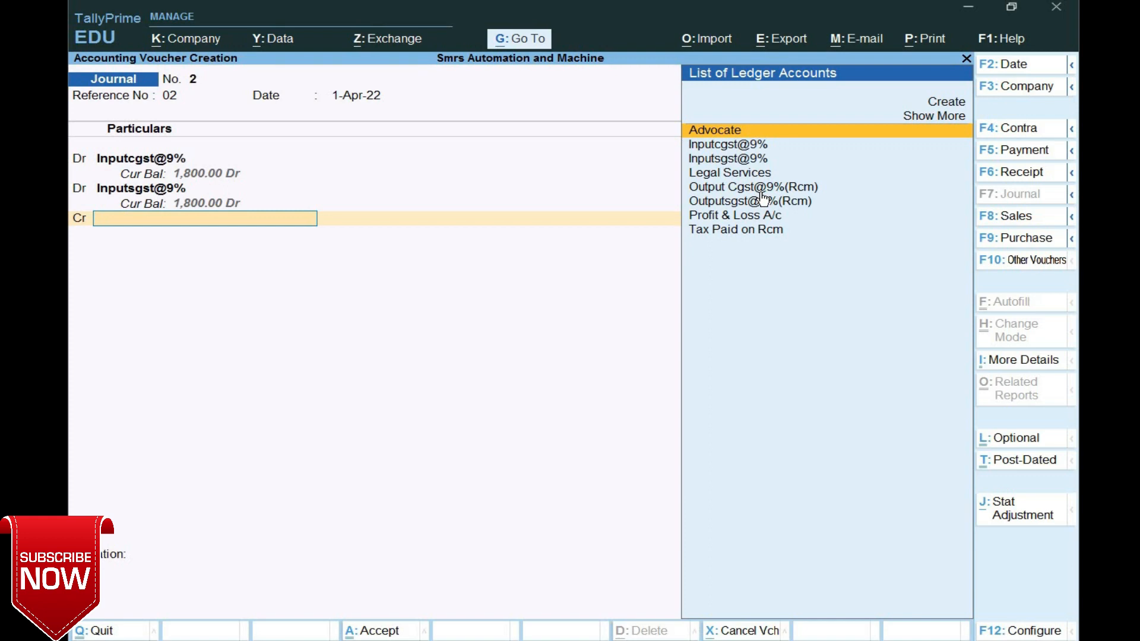
key("Down")
key("Down")
key("Down")
key("Down")
key("Down")
key("Down")
key("Down")
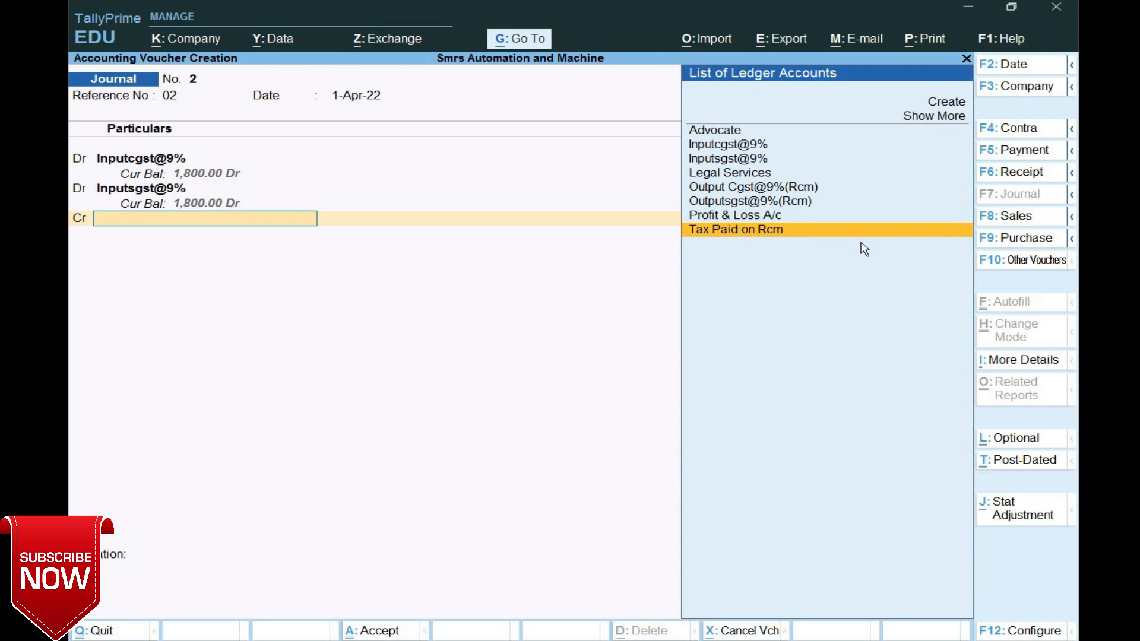
key("Return")
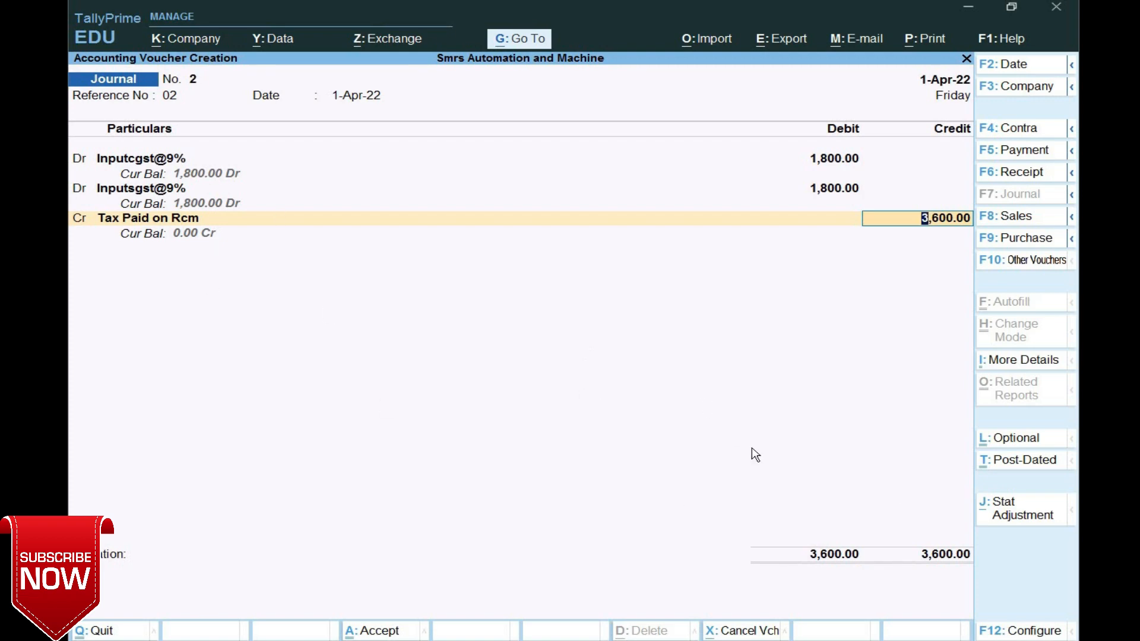
- Tag the journal as GST Increase of Input Tax Credit, Purchase from Unregistered dealer, and save it
left_click(1016, 518)
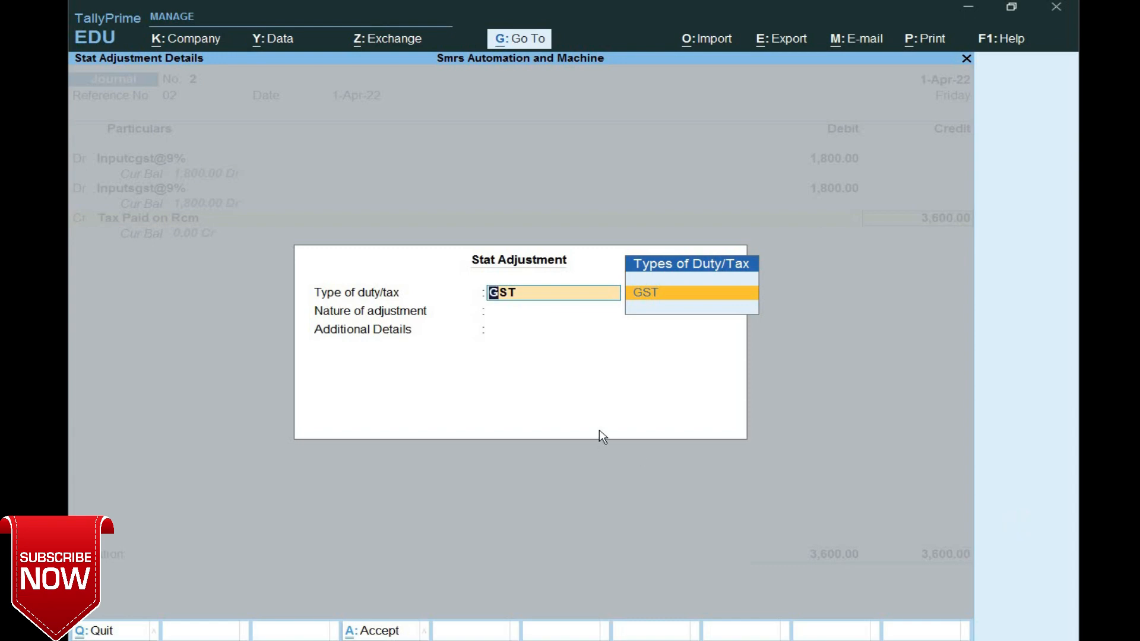
key("Return")
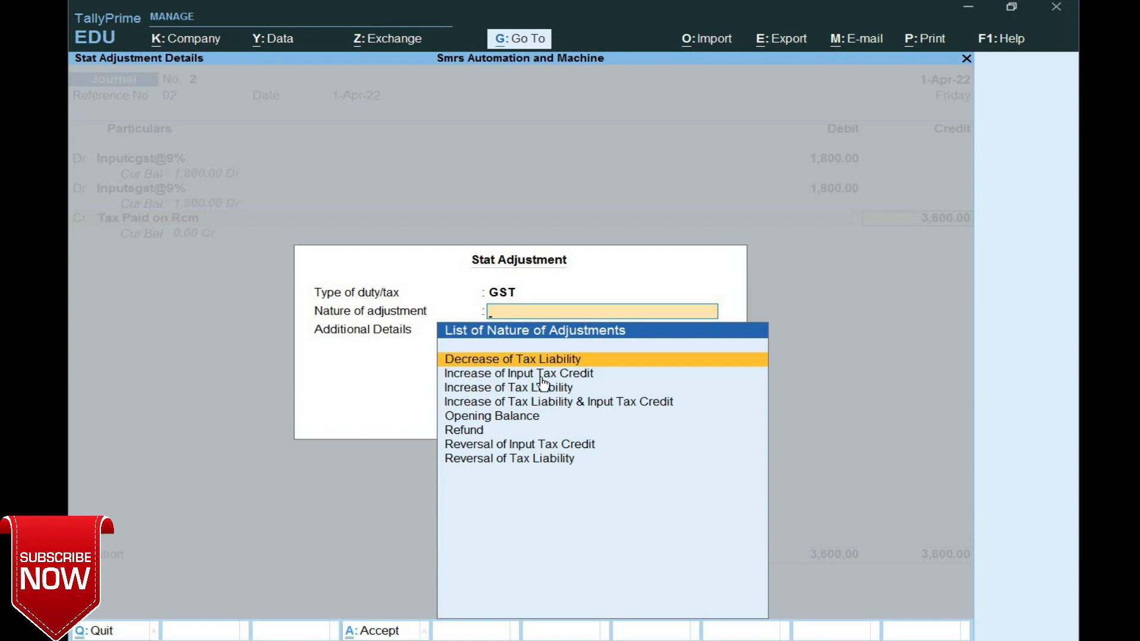
left_click(585, 379)
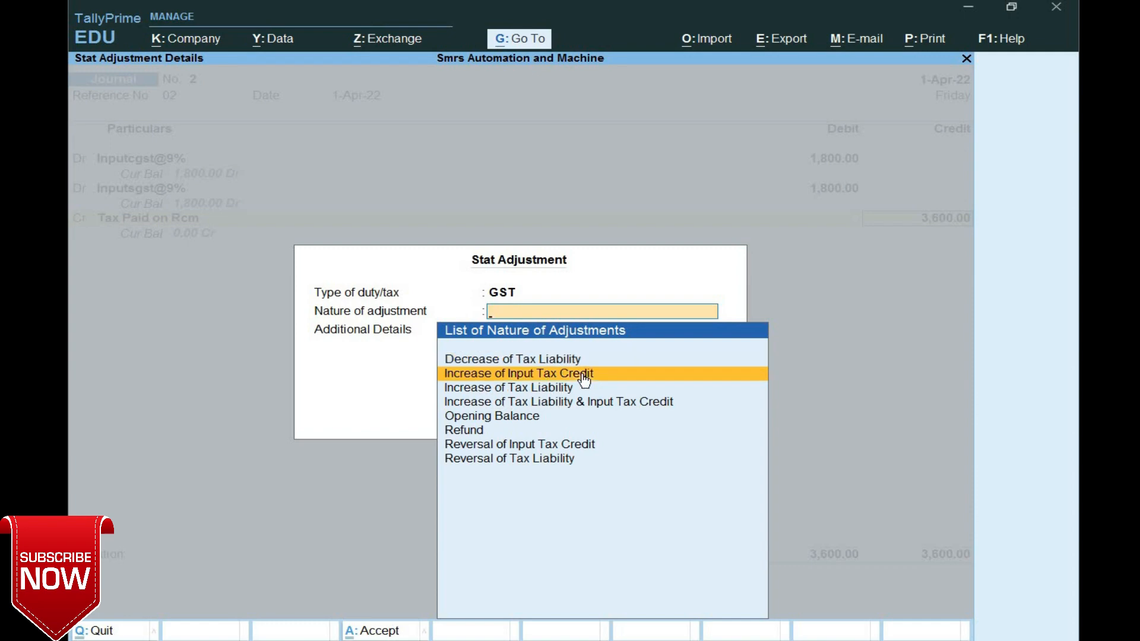
left_click(585, 378)
key("Down")
key("Down")
key("Down")
key("Down")
key("Down")
key("Down")
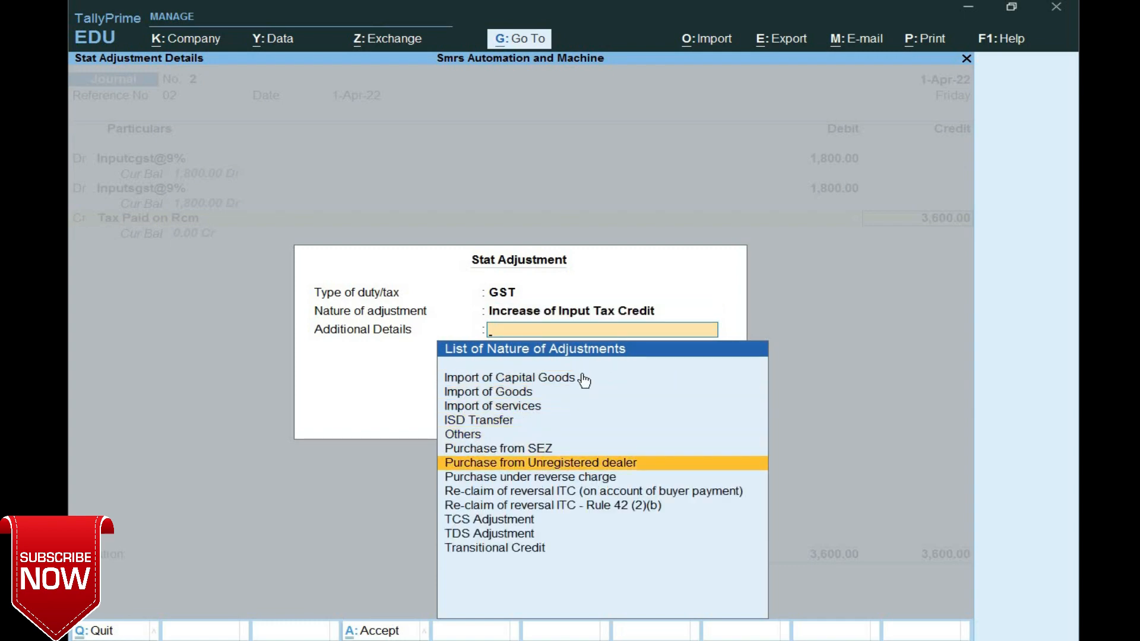
key("Return")
key("Return")
key("Return")
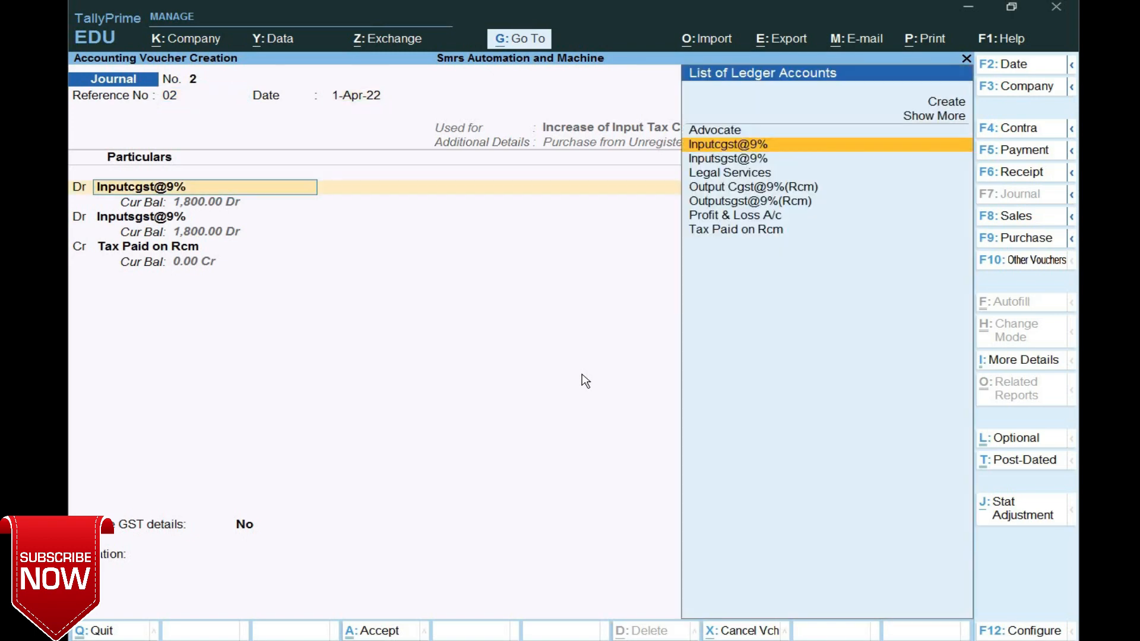
key("Return")
key("Return")
key("Return")
key("Return")
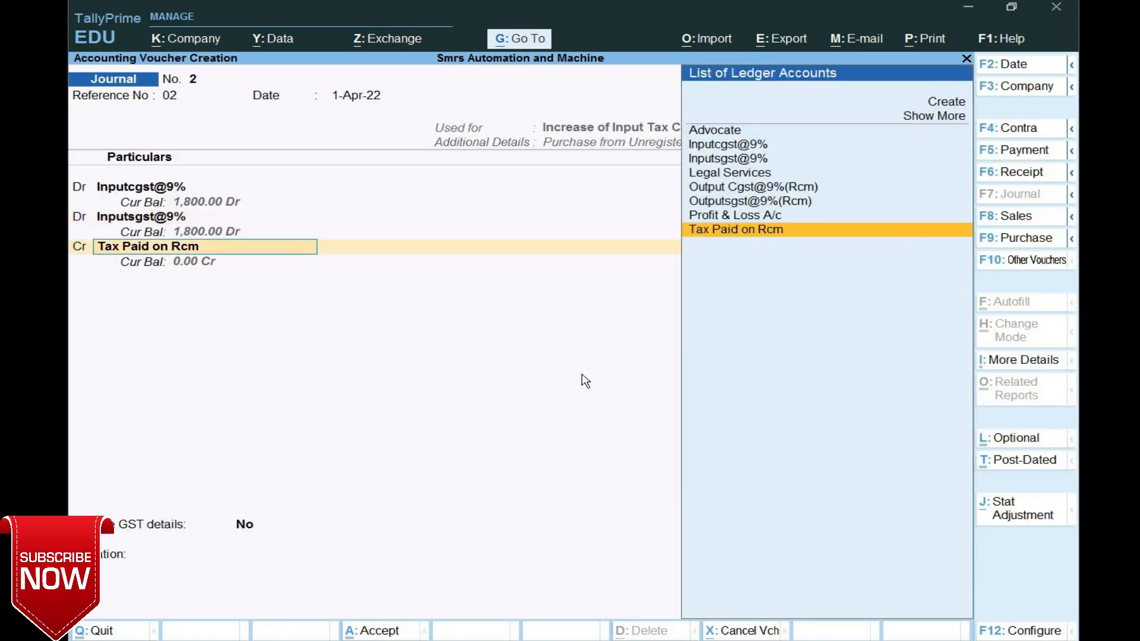
key("Return")
key("Return")
key("Return")
key("Return")
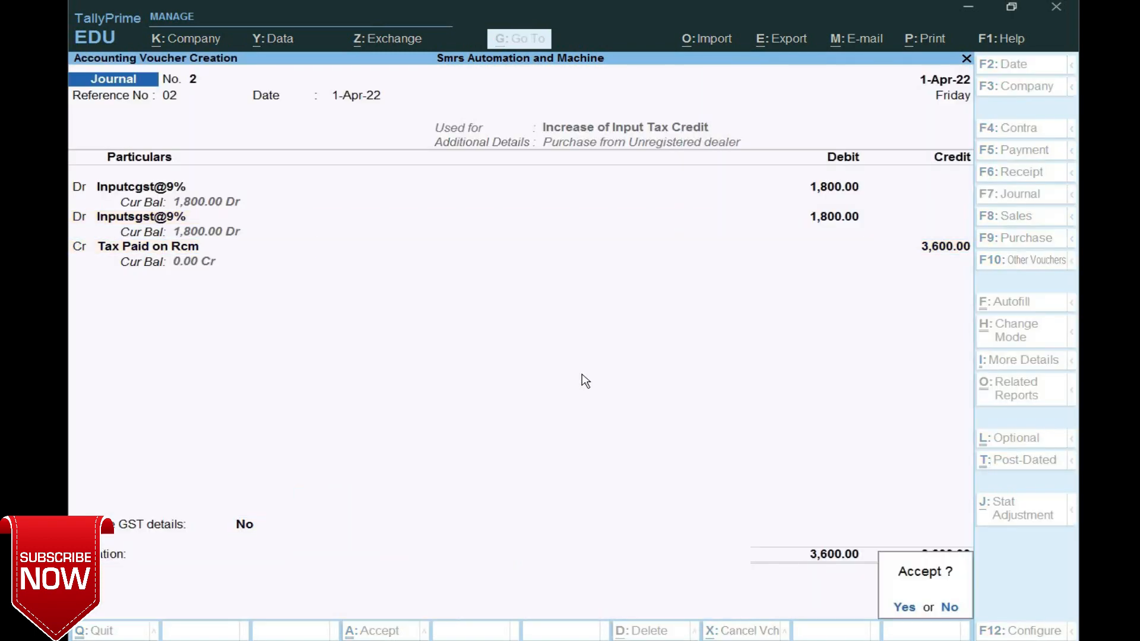
key("Return")
- Quit voucher entry and open the detailed Balance Sheet at the Duties & Taxes (-)3,600.00 line
key("Escape")
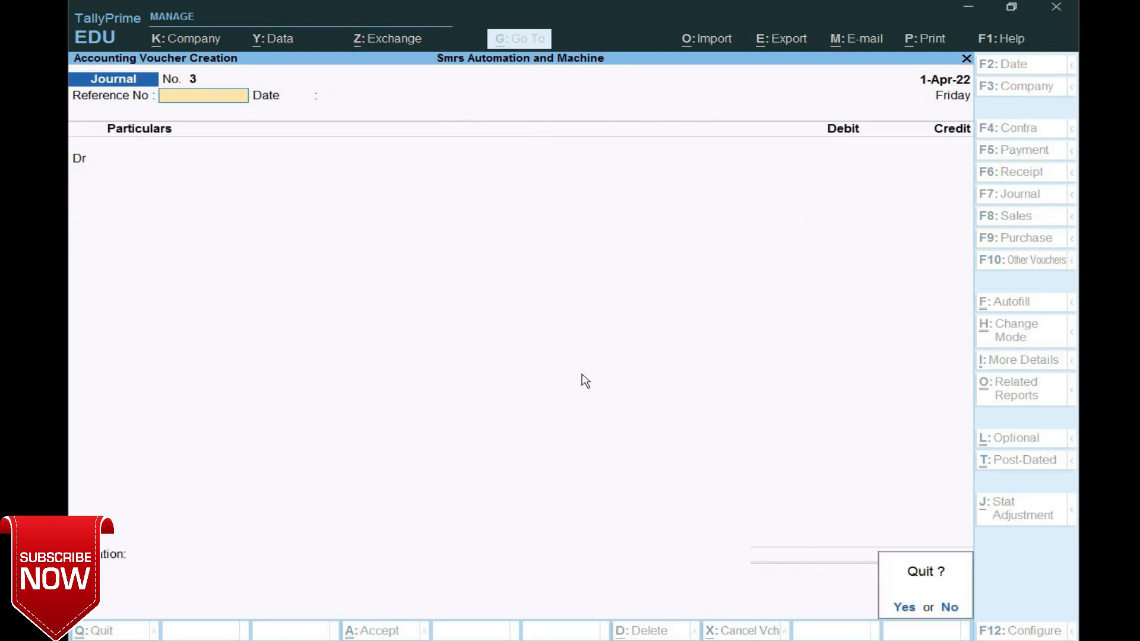
key("Return")
key("Down")
key("Down")
key("Down")
key("Down")
key("Down")
key("Down")
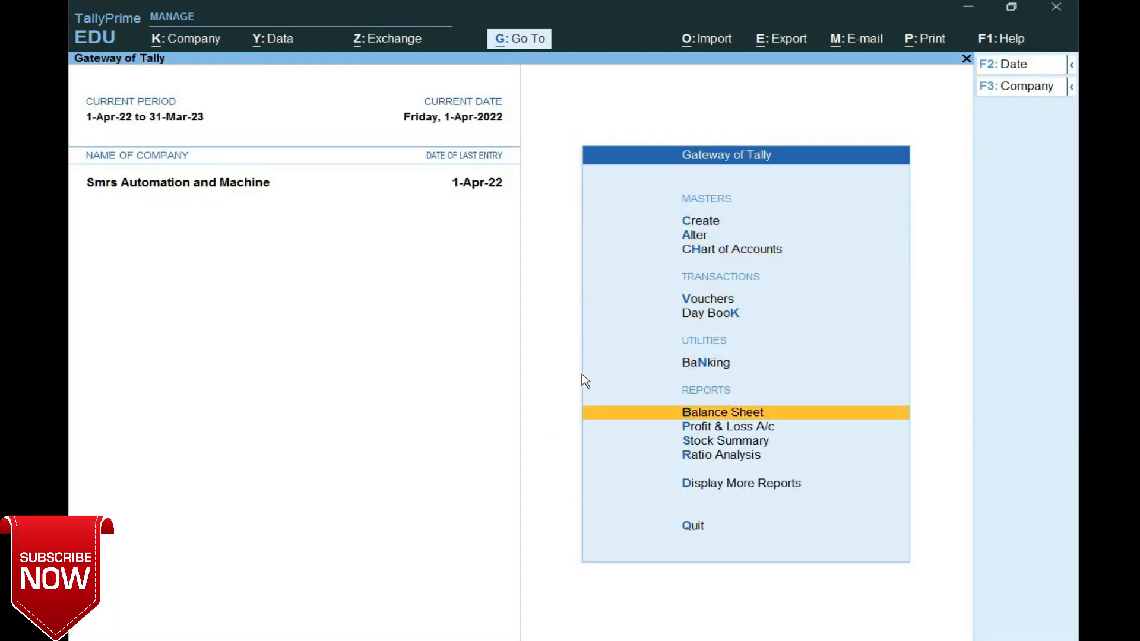
key("Return")
key("alt+F5")
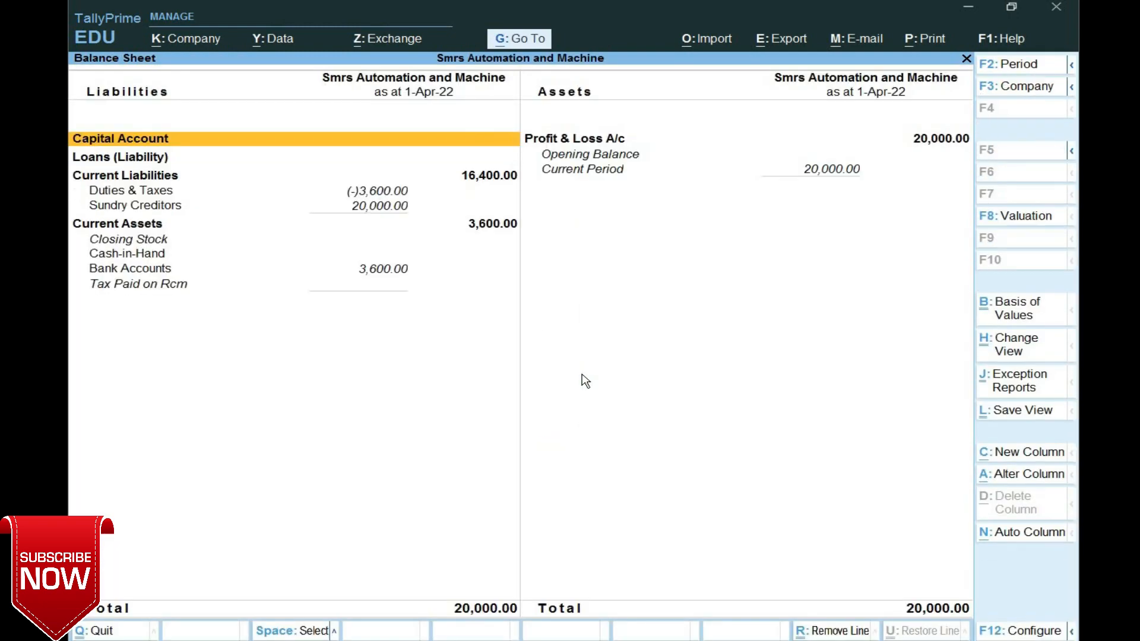
key("Down")
key("Down")
key("Down")
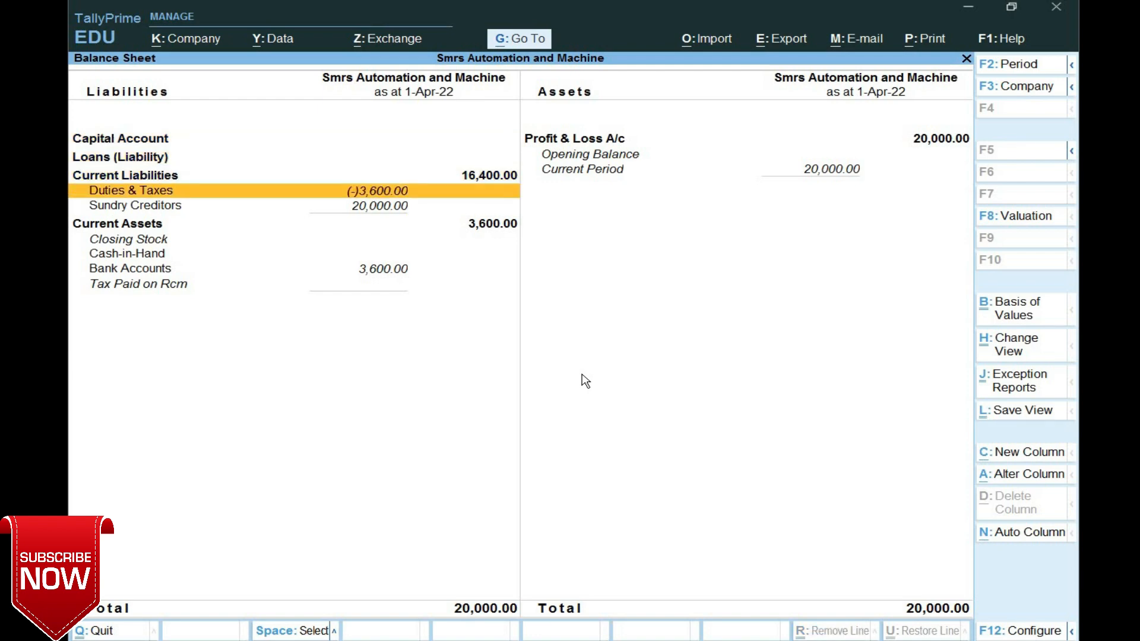